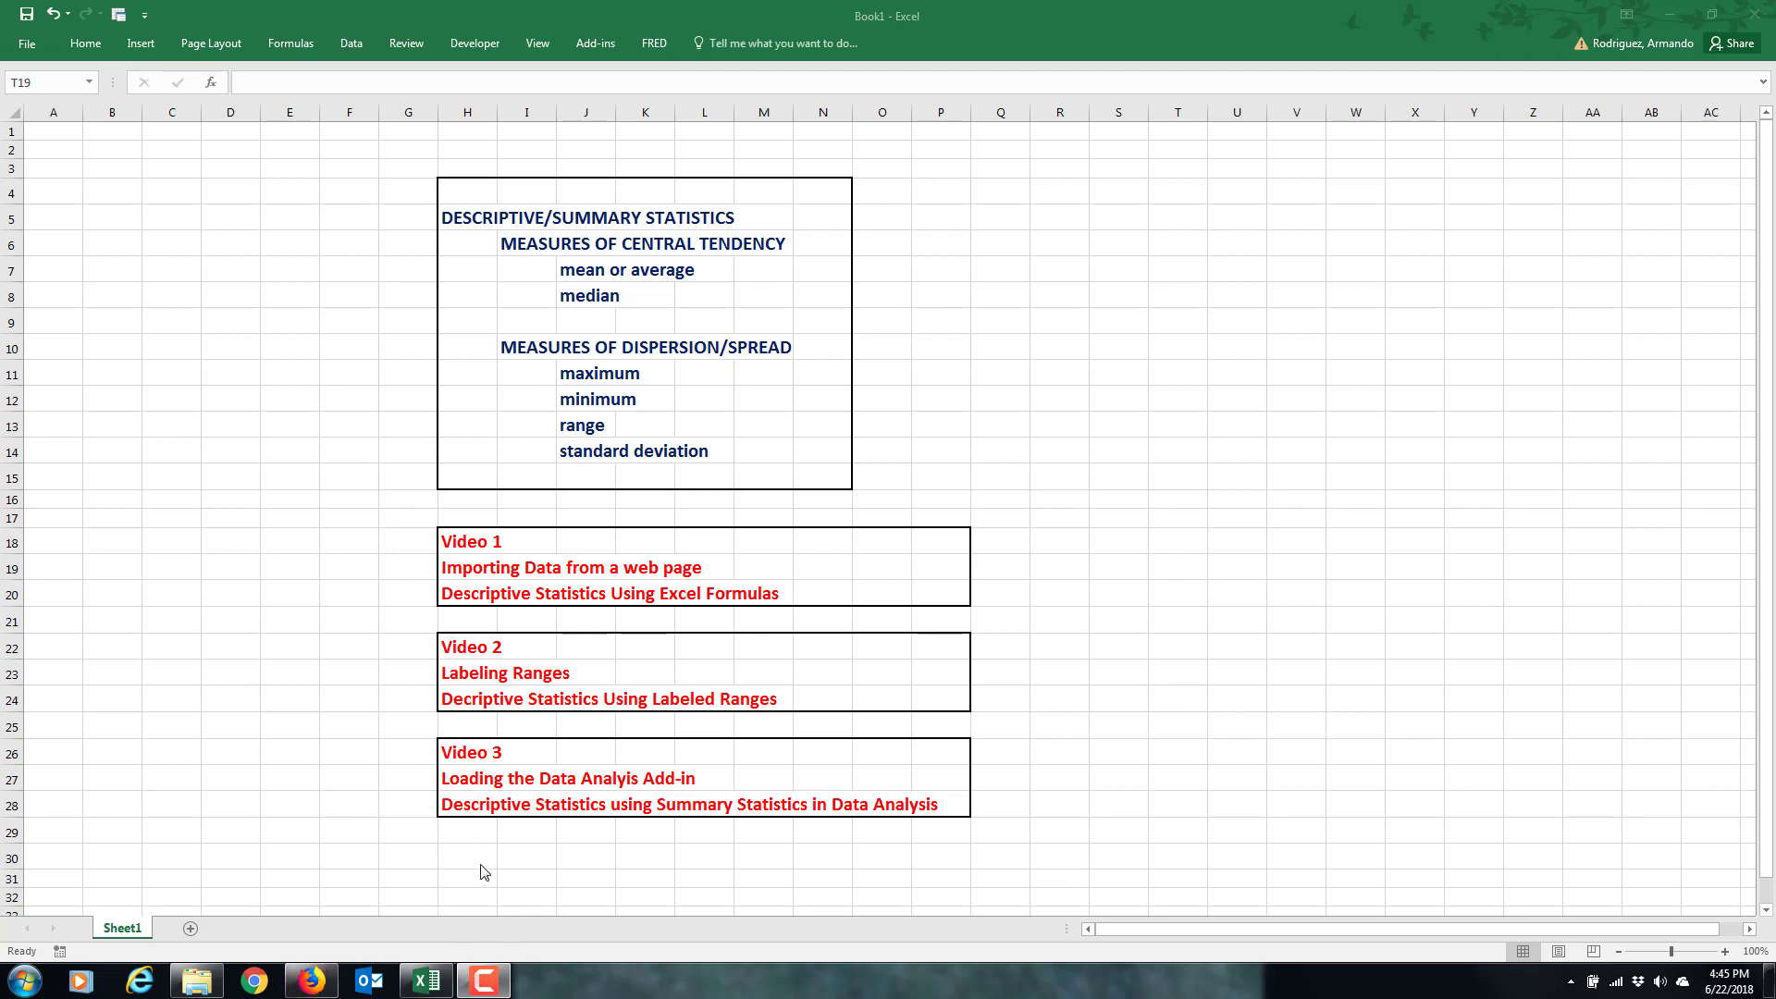
Add a new blank worksheet to the workbook
{"action": "left_click", "coordinate": [198, 938]}
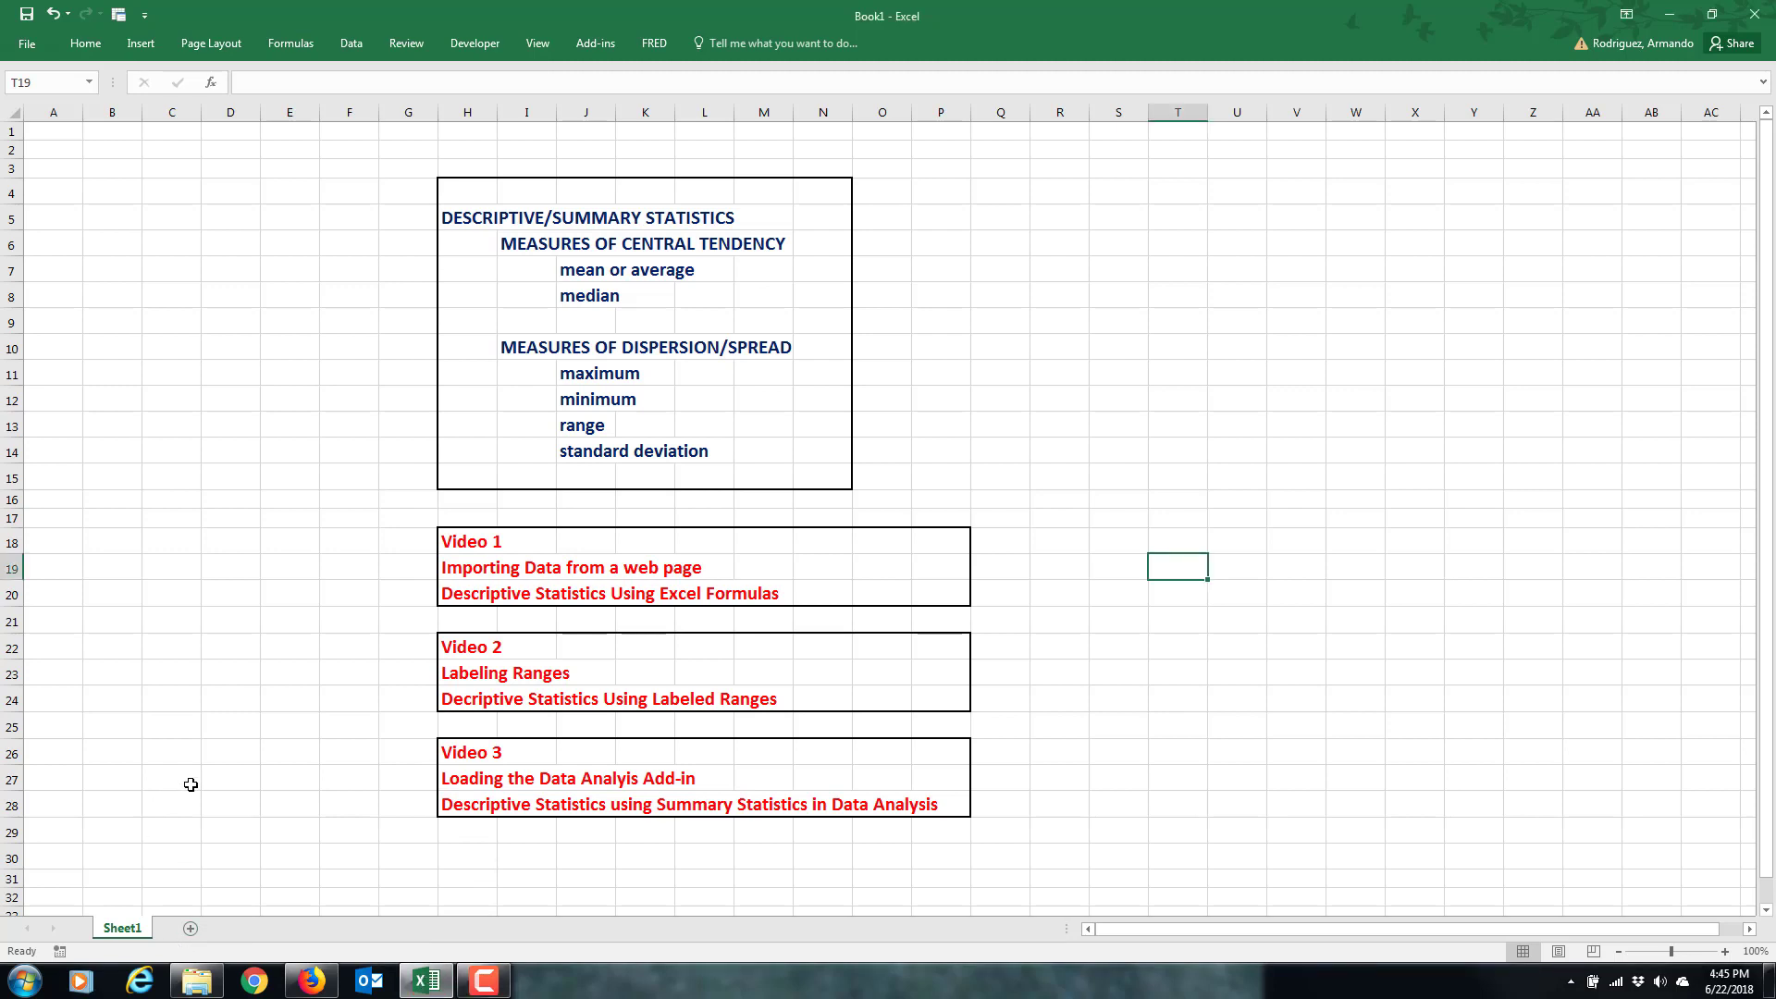
{"action": "left_click", "coordinate": [190, 929]}
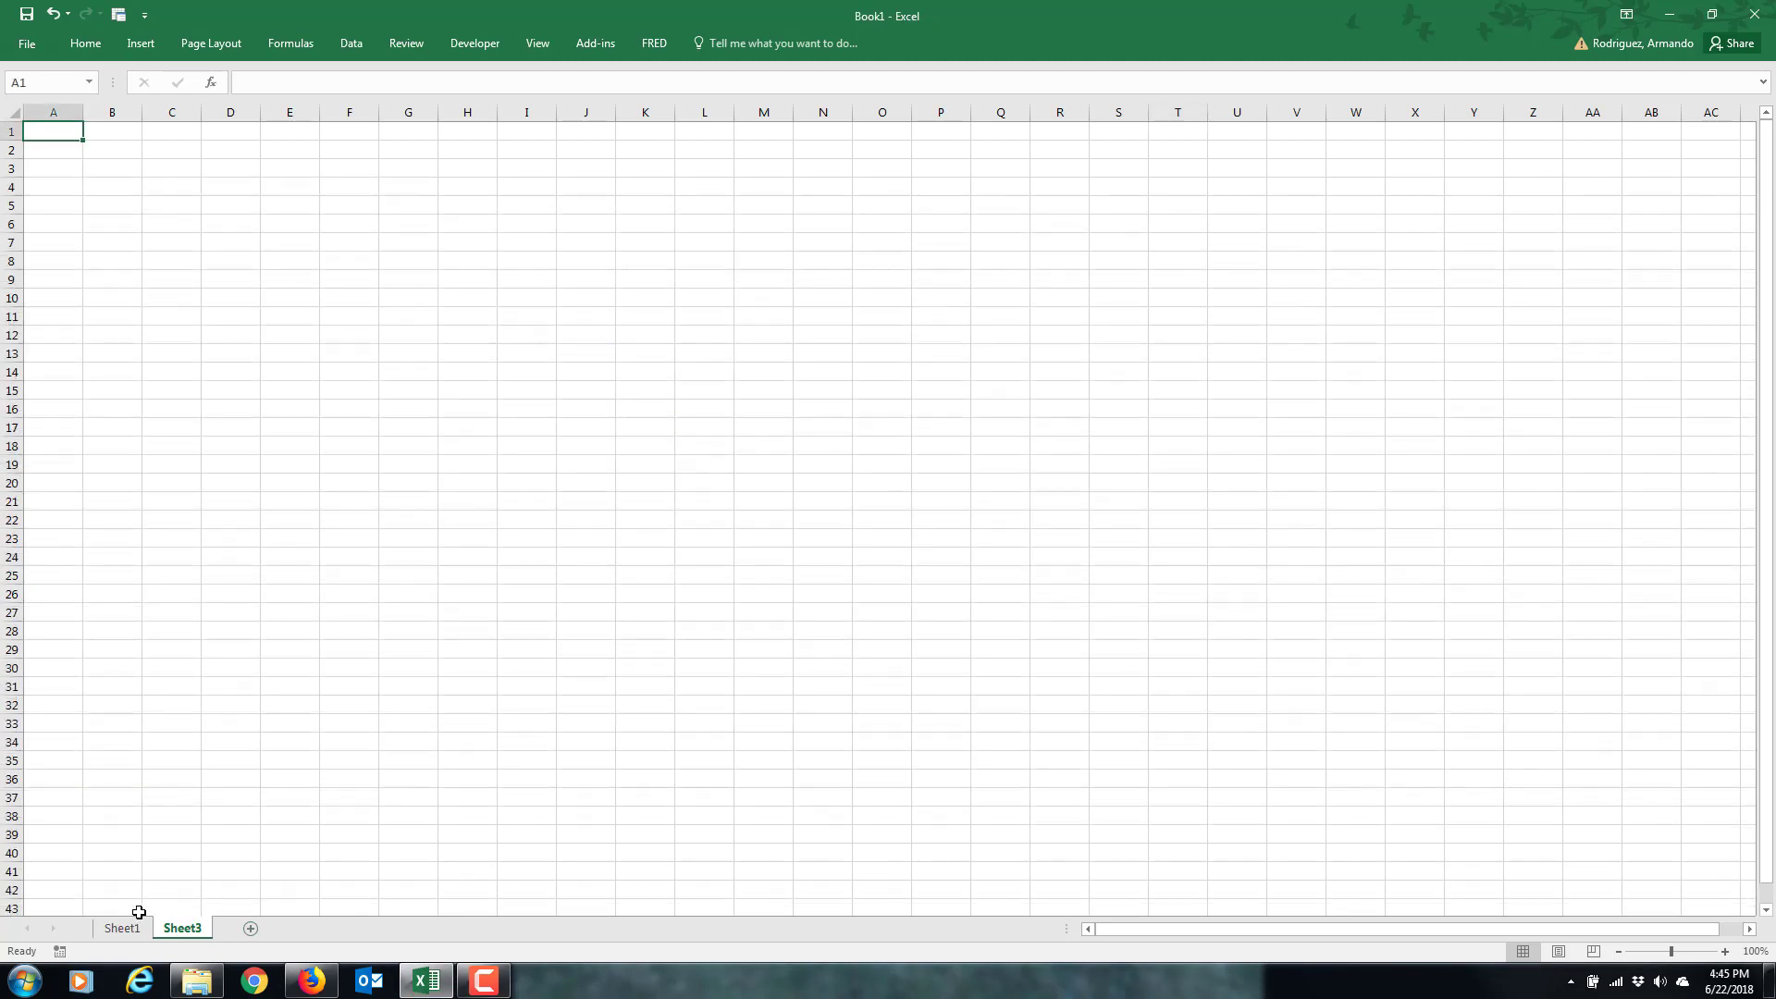
Switch to Firefox and copy the web address of the Connecticut Labor Market Information current town data page
{"action": "left_click", "coordinate": [310, 983]}
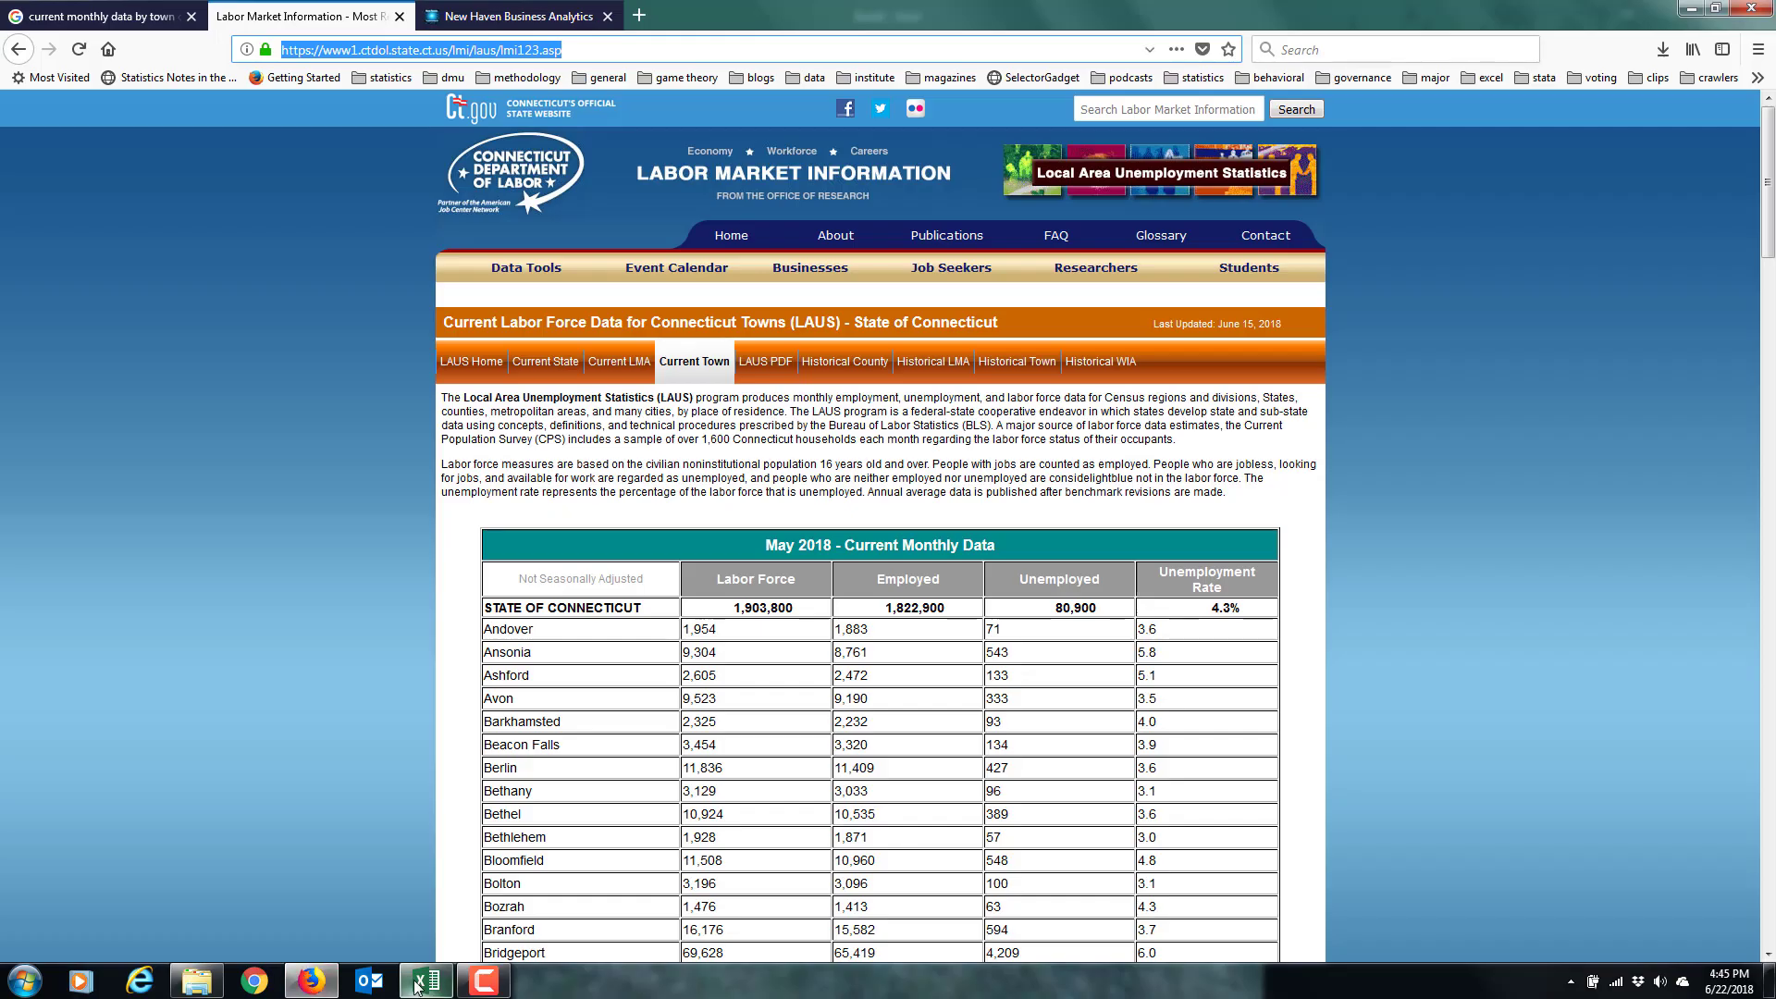
{"action": "mouse_move", "coordinate": [416, 986]}
{"action": "right_click", "coordinate": [457, 46]}
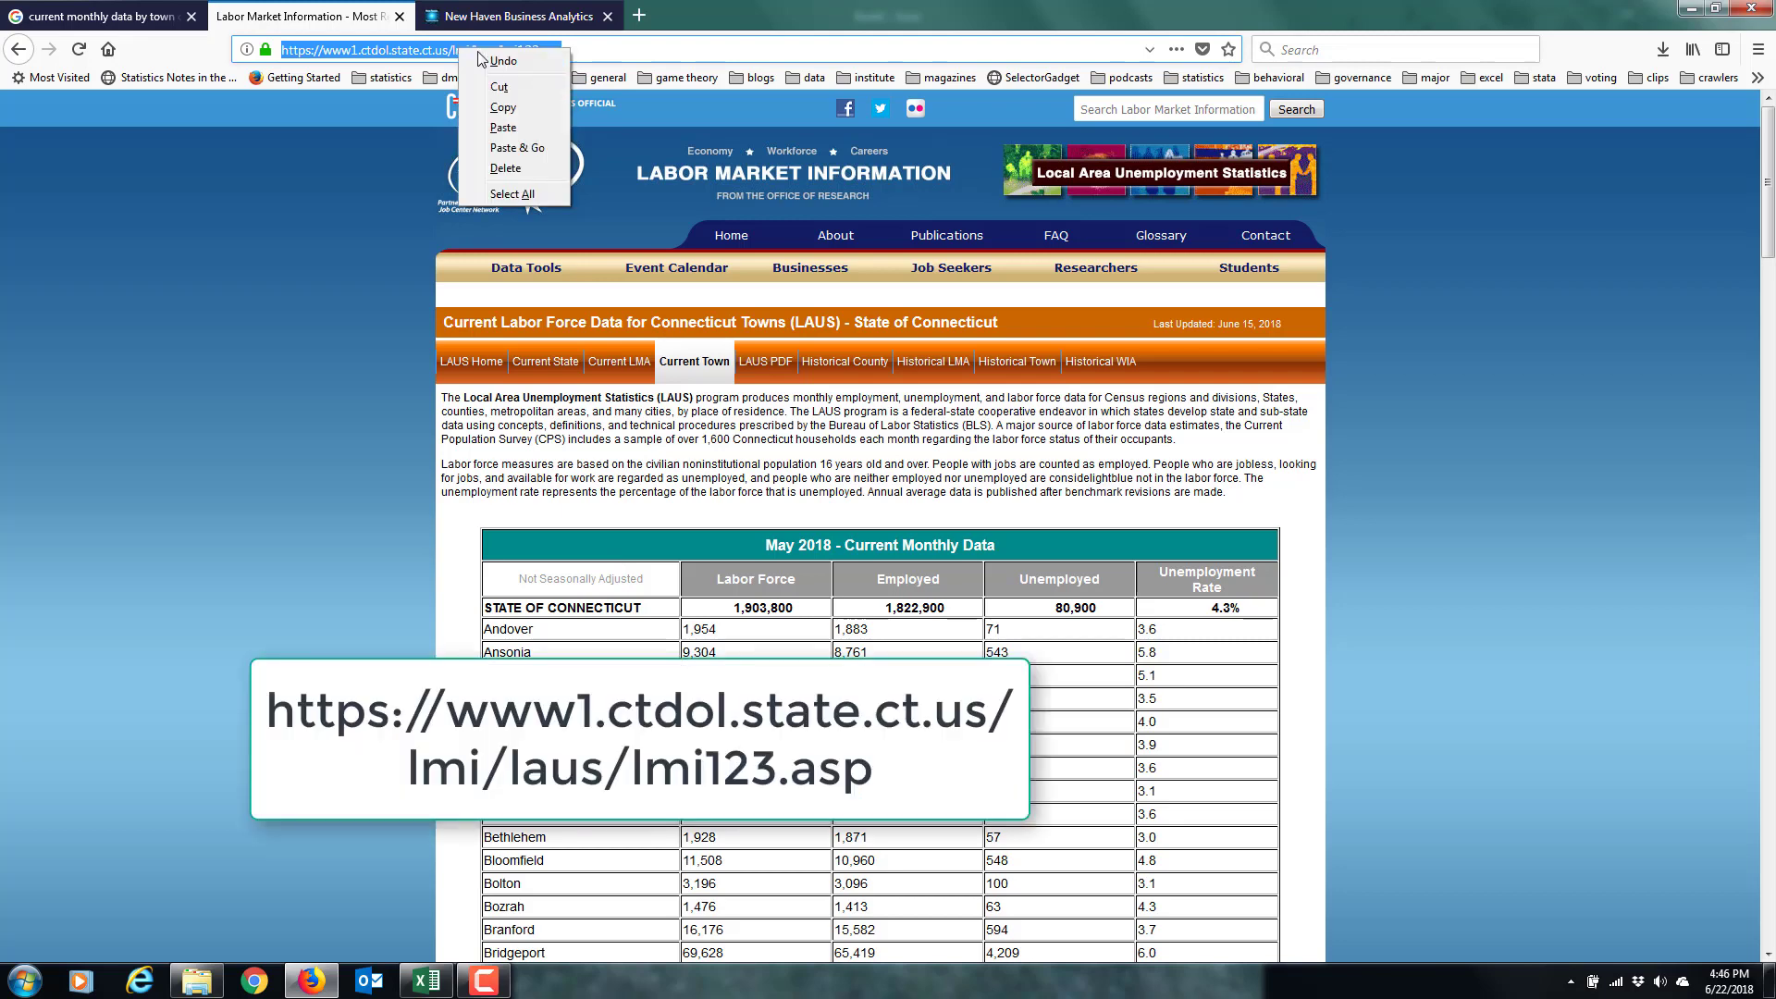
{"action": "left_click", "coordinate": [518, 108]}
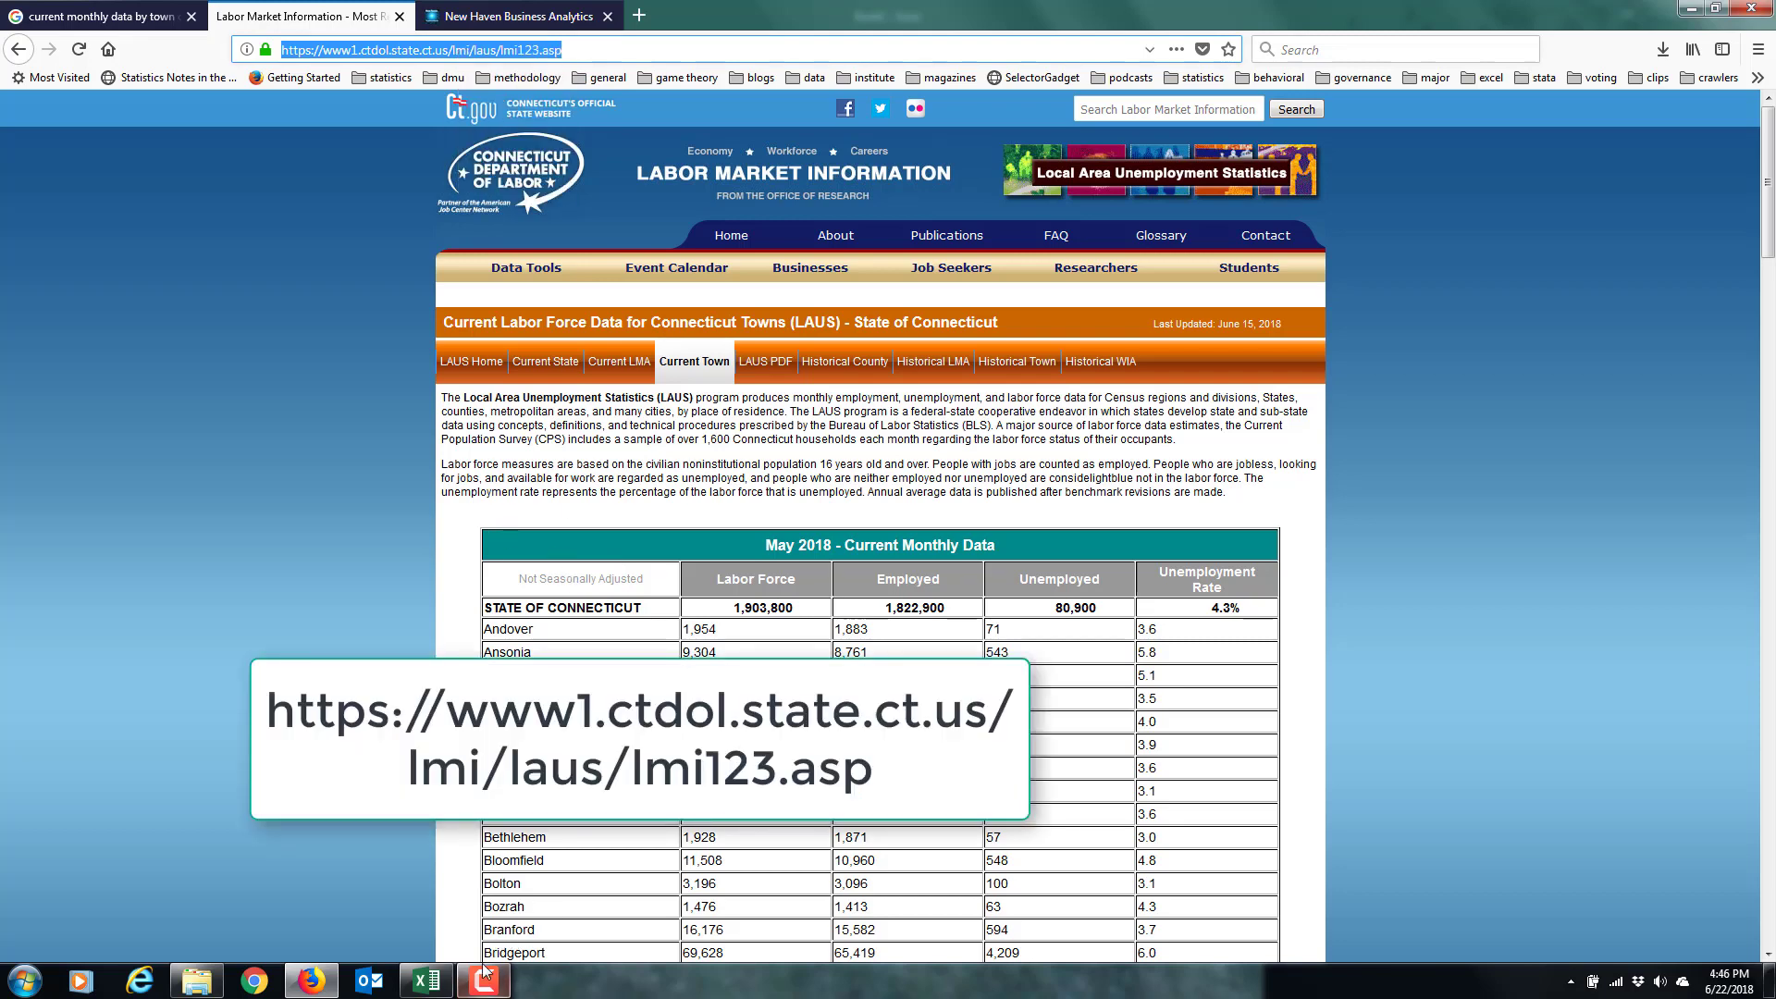
Back in Excel, start a new web query and load the copied Connecticut labor data address in it
{"action": "left_click", "coordinate": [426, 981]}
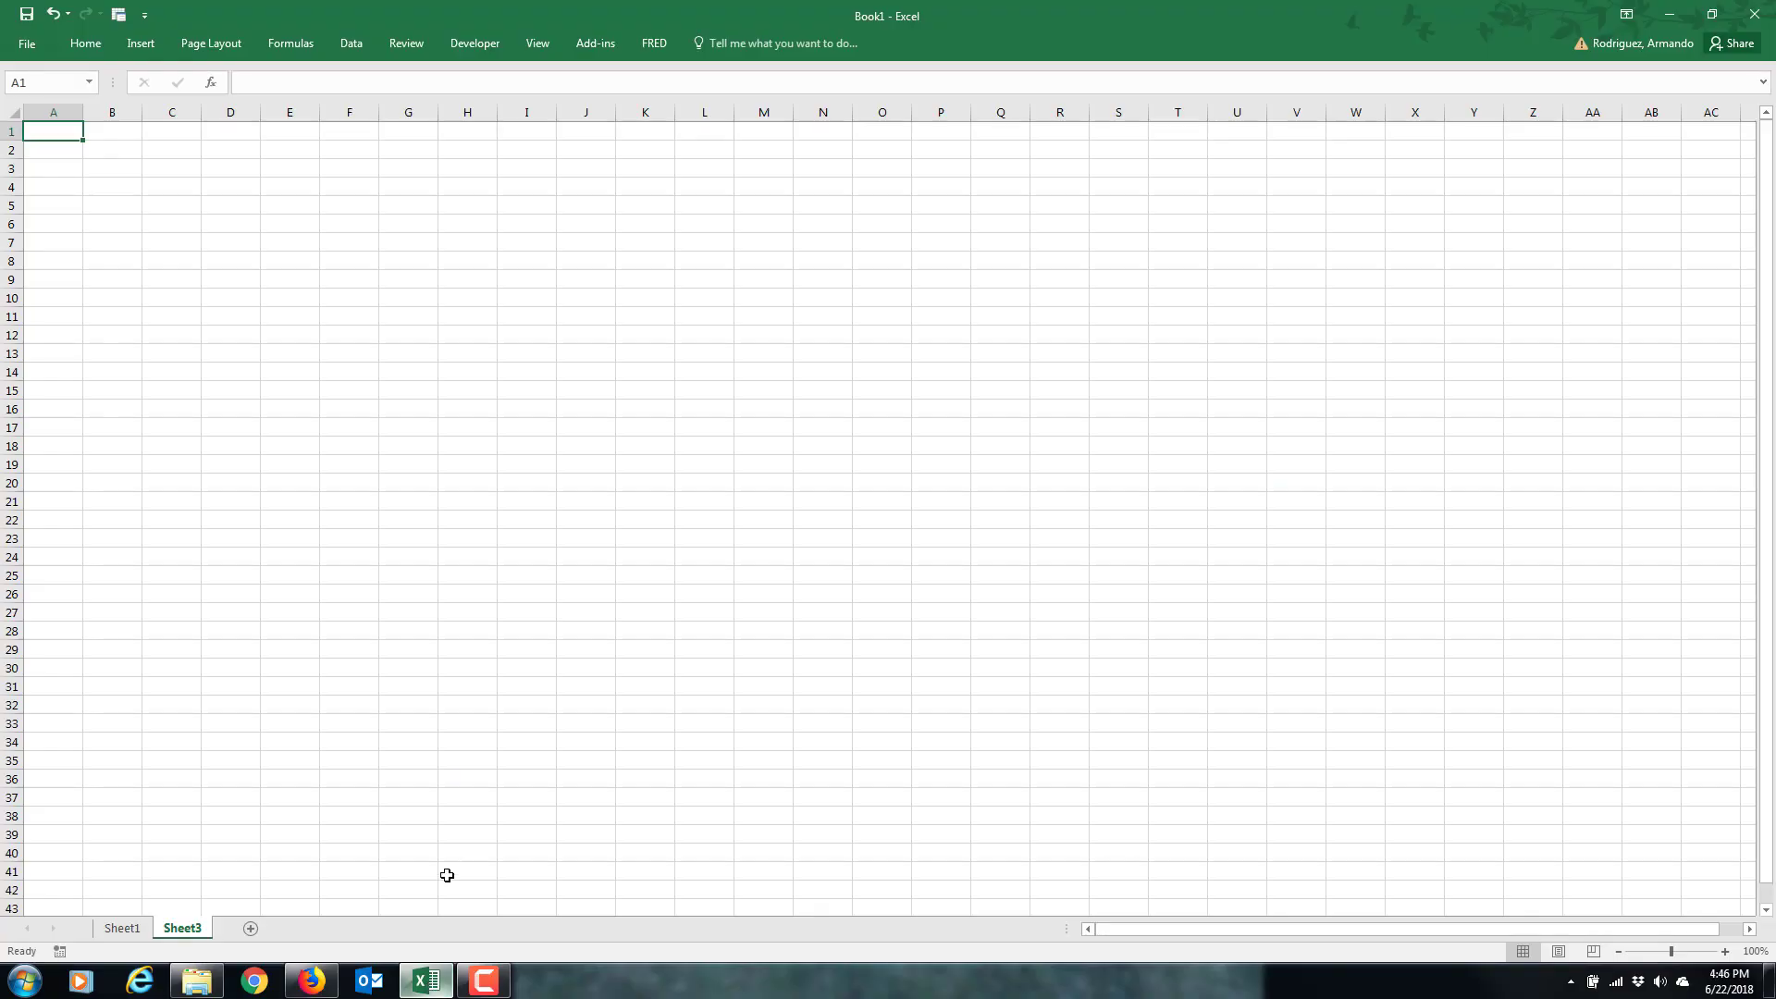
{"action": "left_click", "coordinate": [354, 43]}
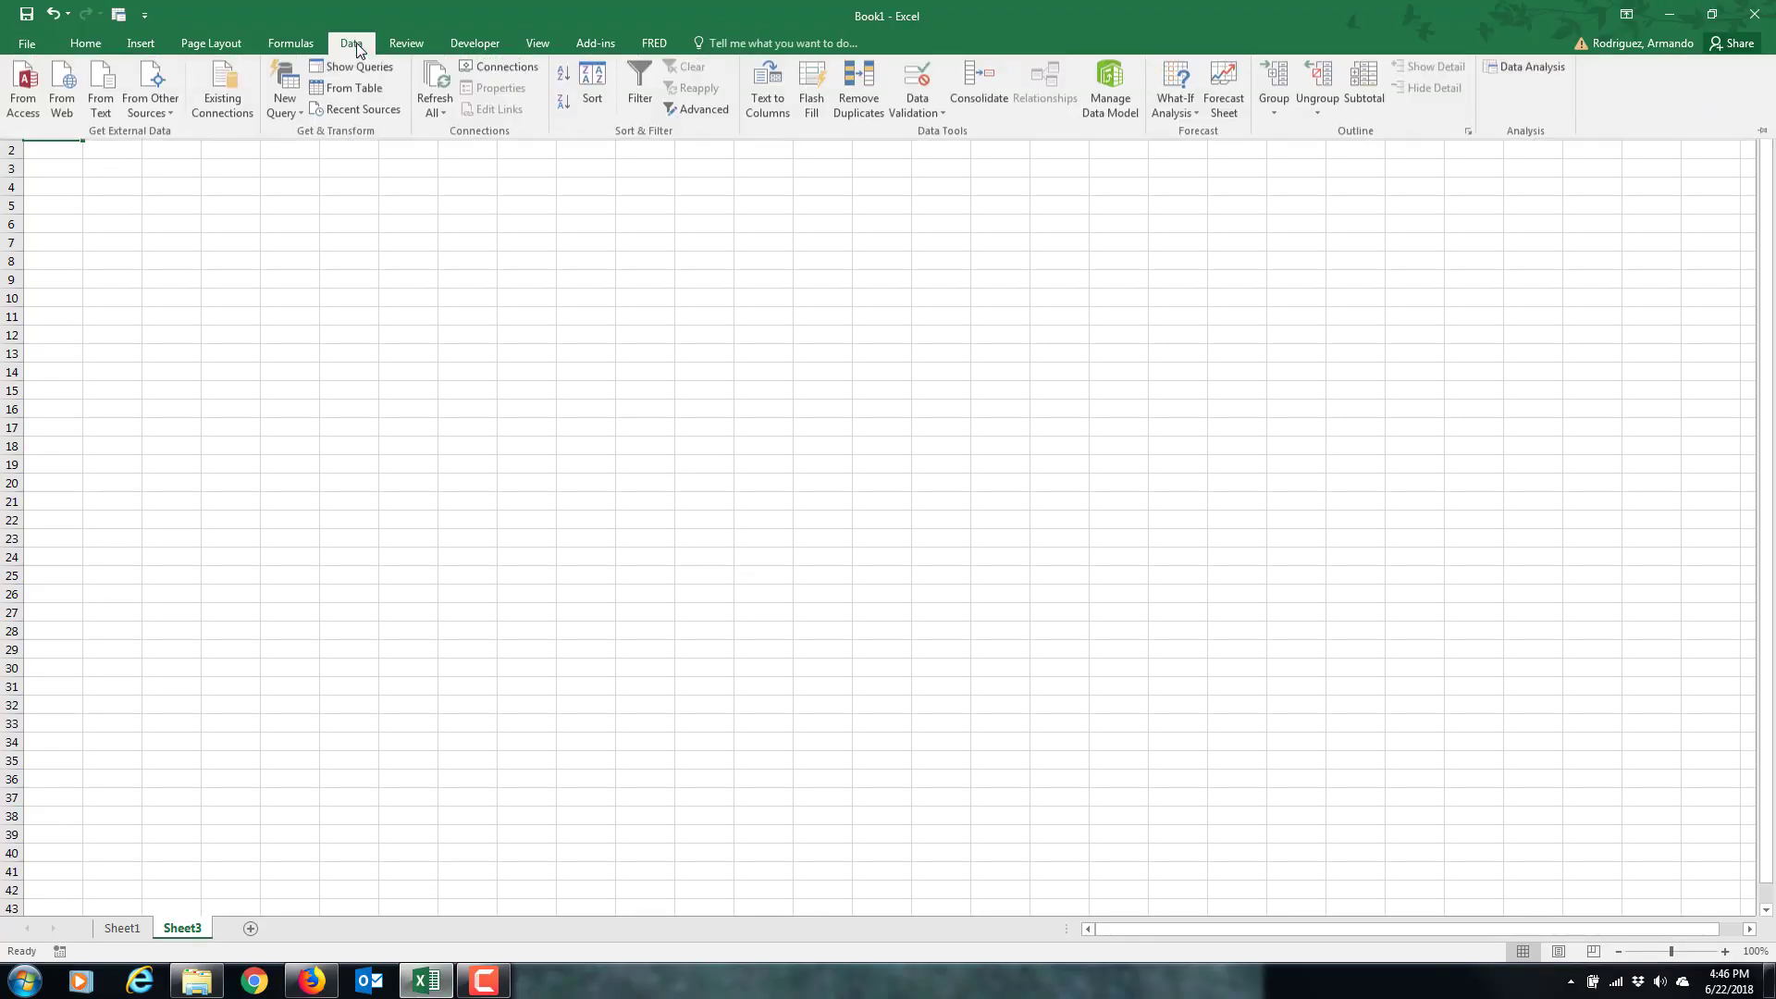
{"action": "left_click", "coordinate": [67, 88]}
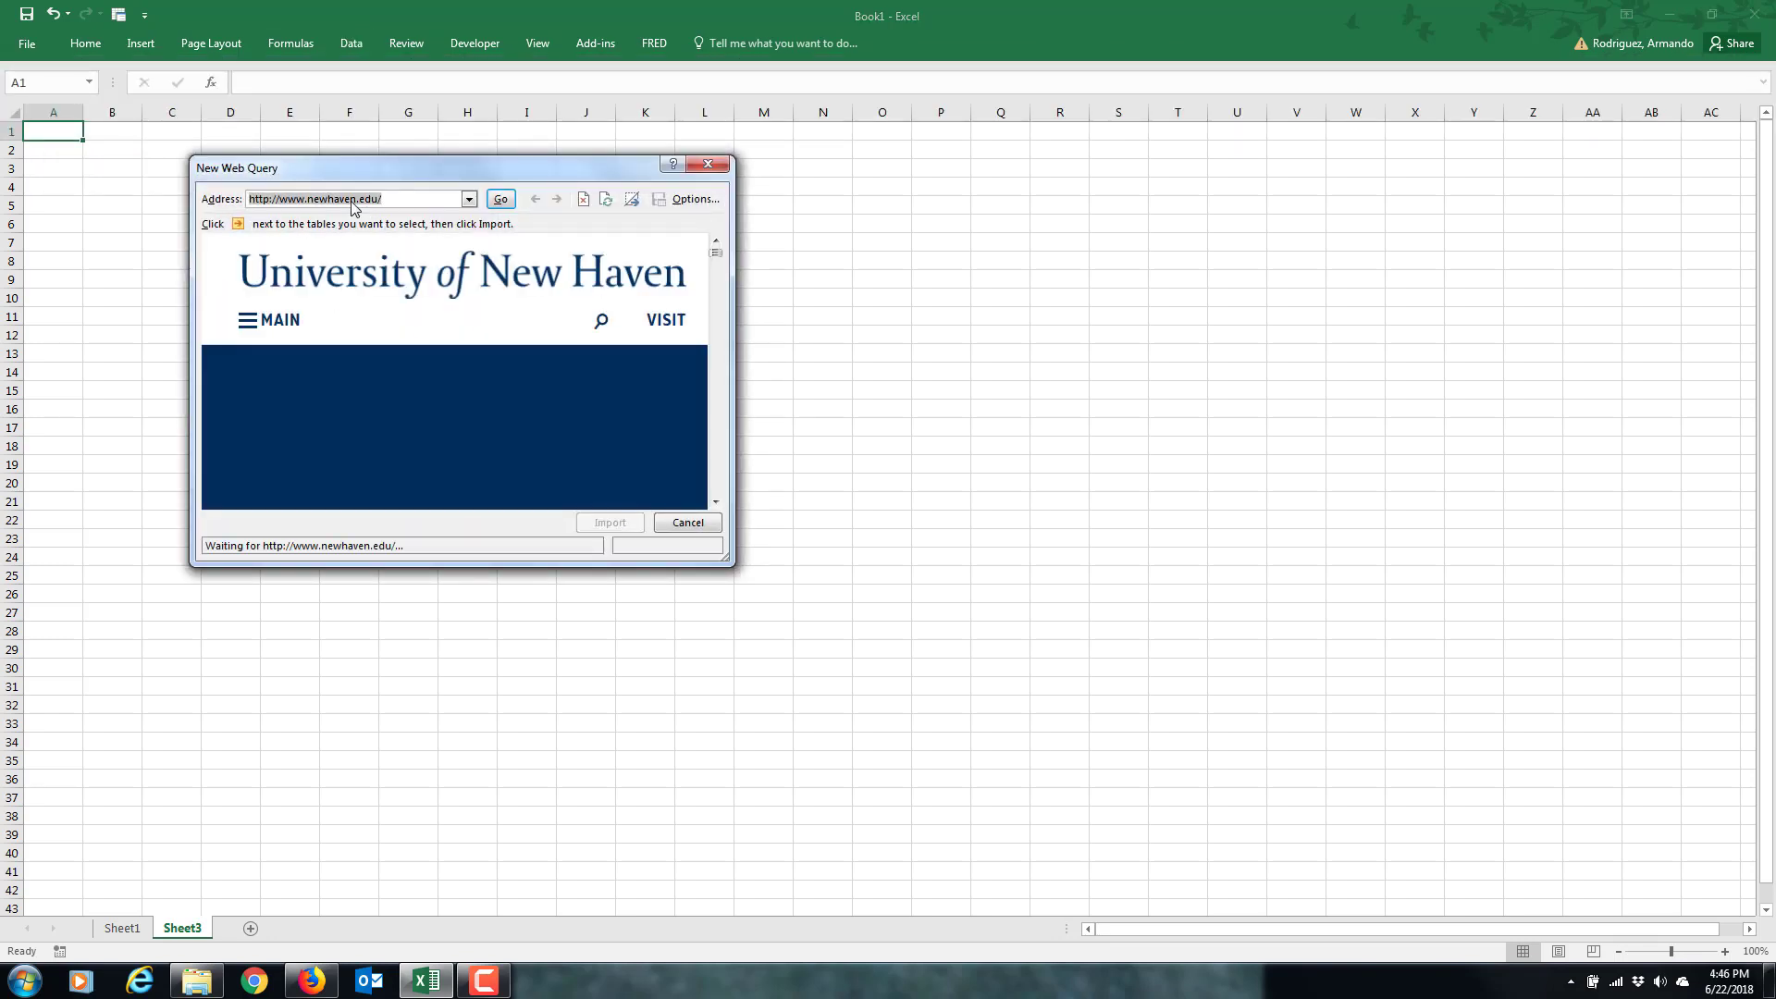
{"action": "key", "text": "ctrl+v"}
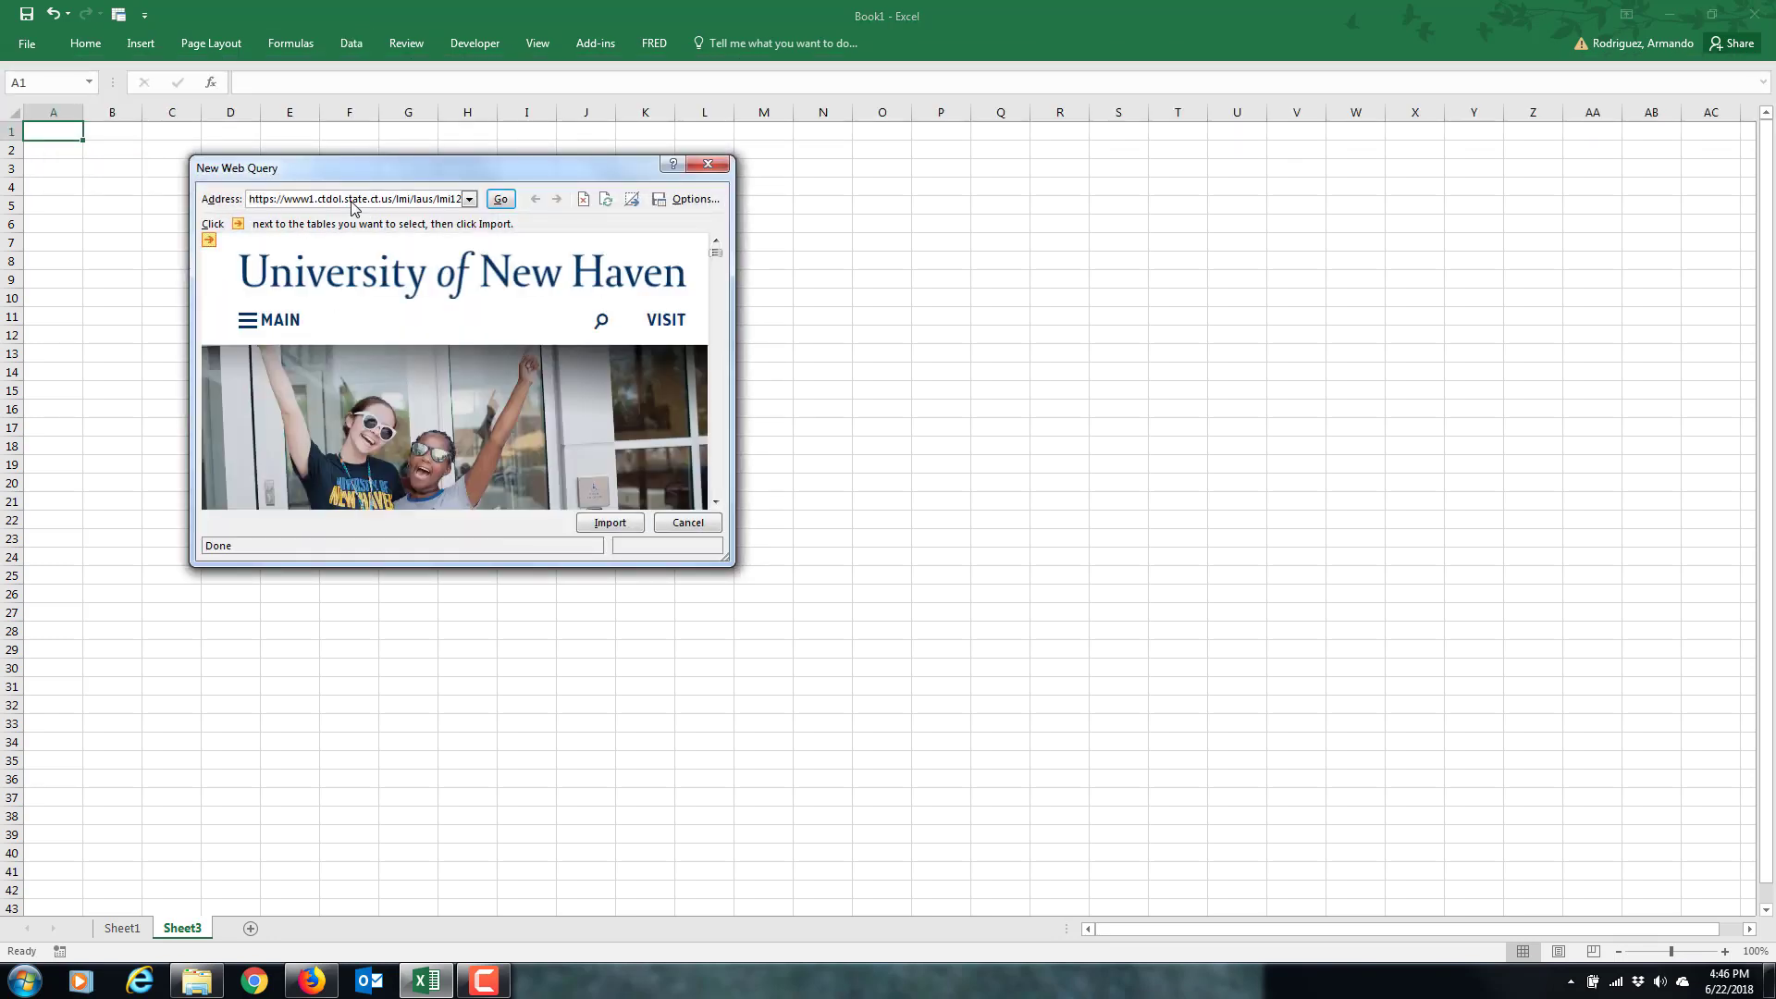
{"action": "left_click", "coordinate": [500, 199]}
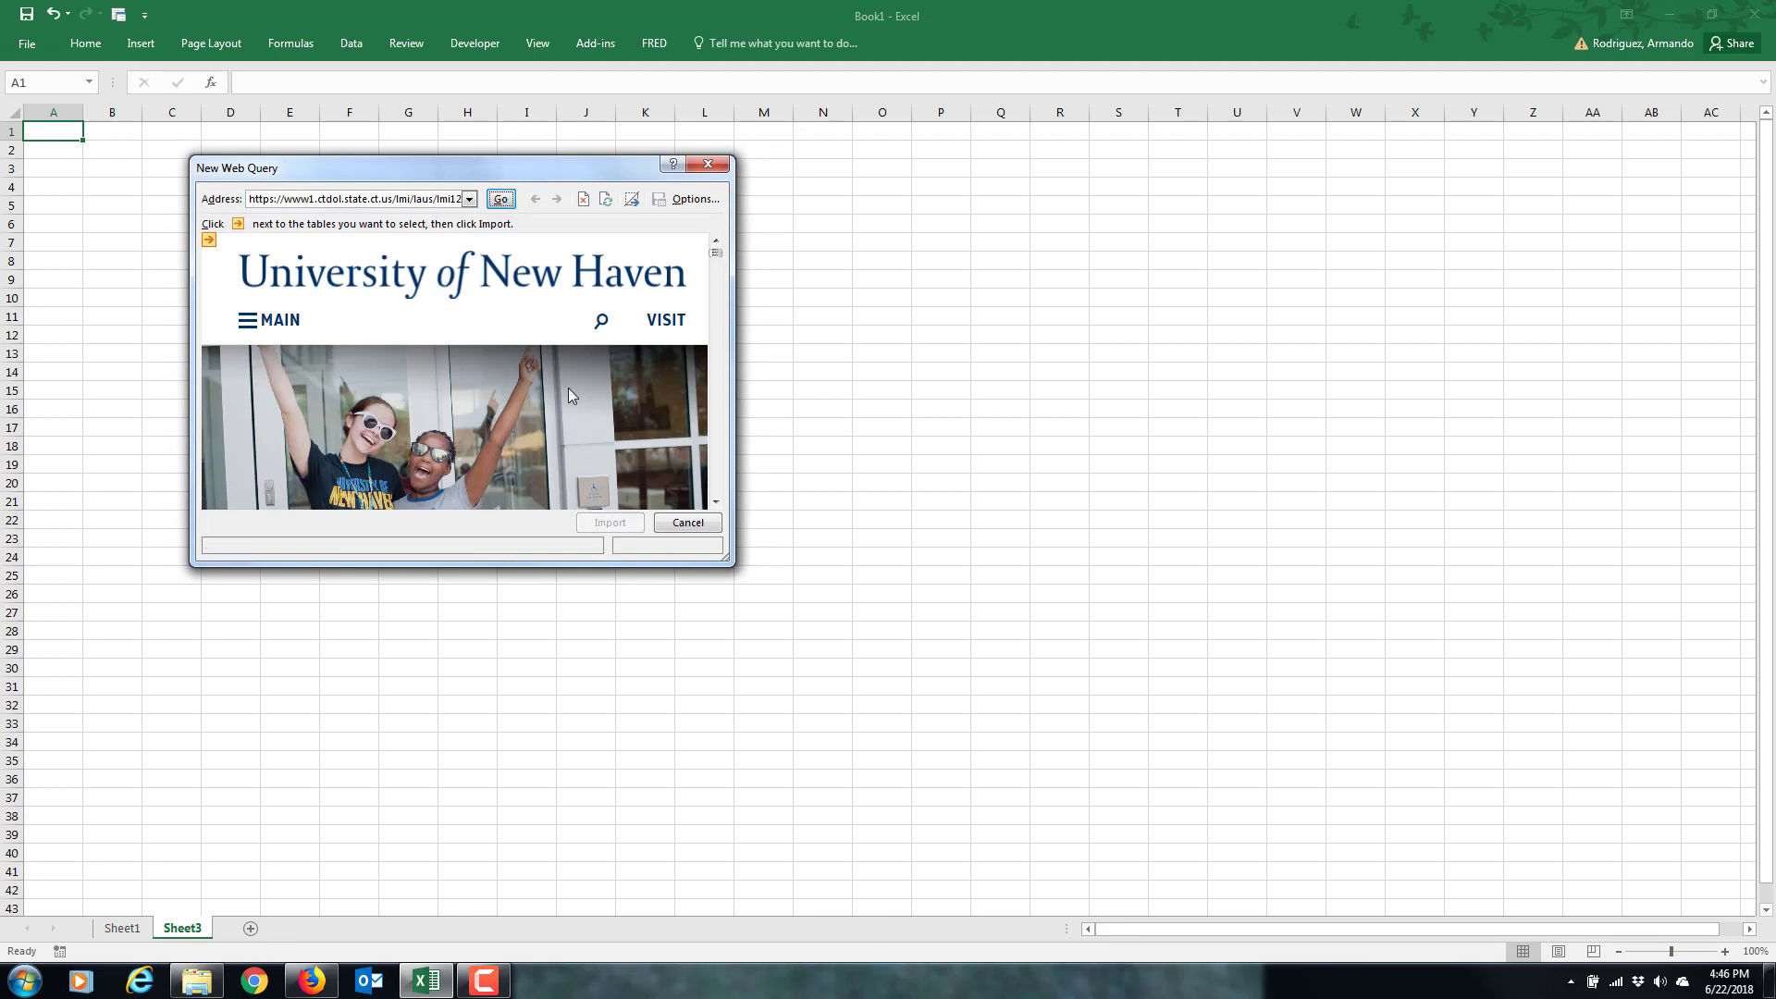
{"action": "mouse_move", "coordinate": [574, 450]}
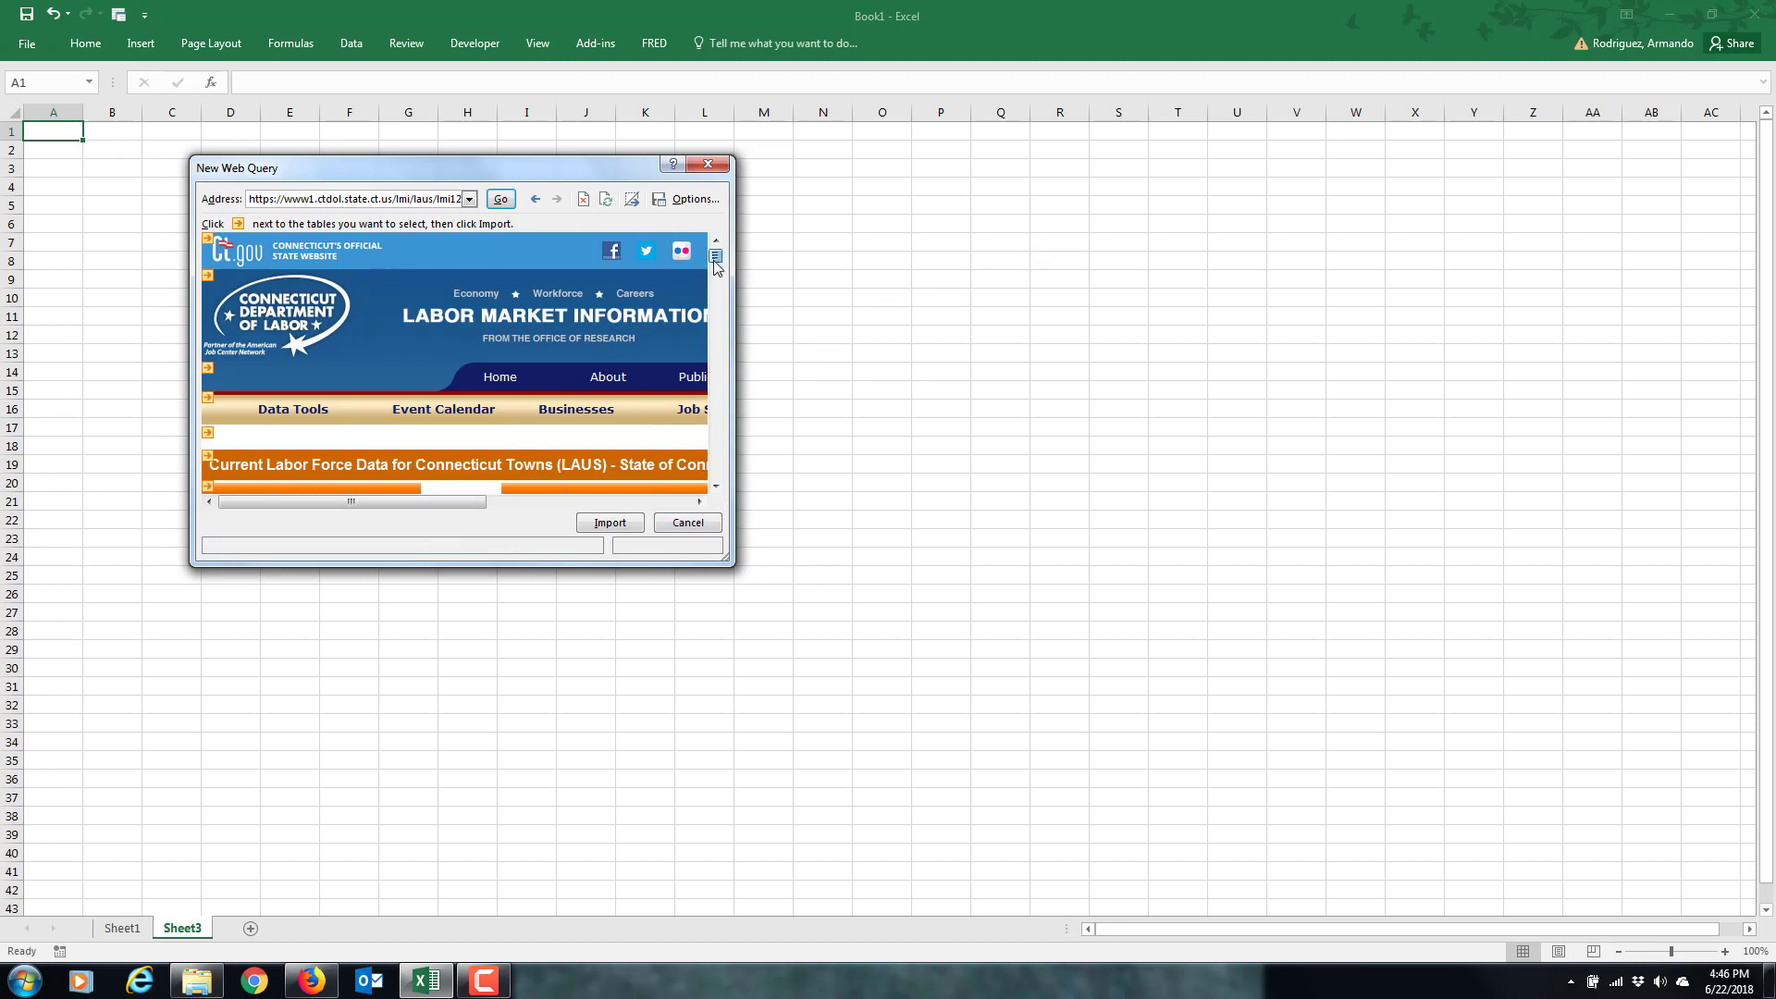
Select only the May 2018 Current Monthly Data table and import it into the existing worksheet starting at cell D5
{"action": "left_click_drag", "start_coordinate": [715, 267], "coordinate": [720, 283]}
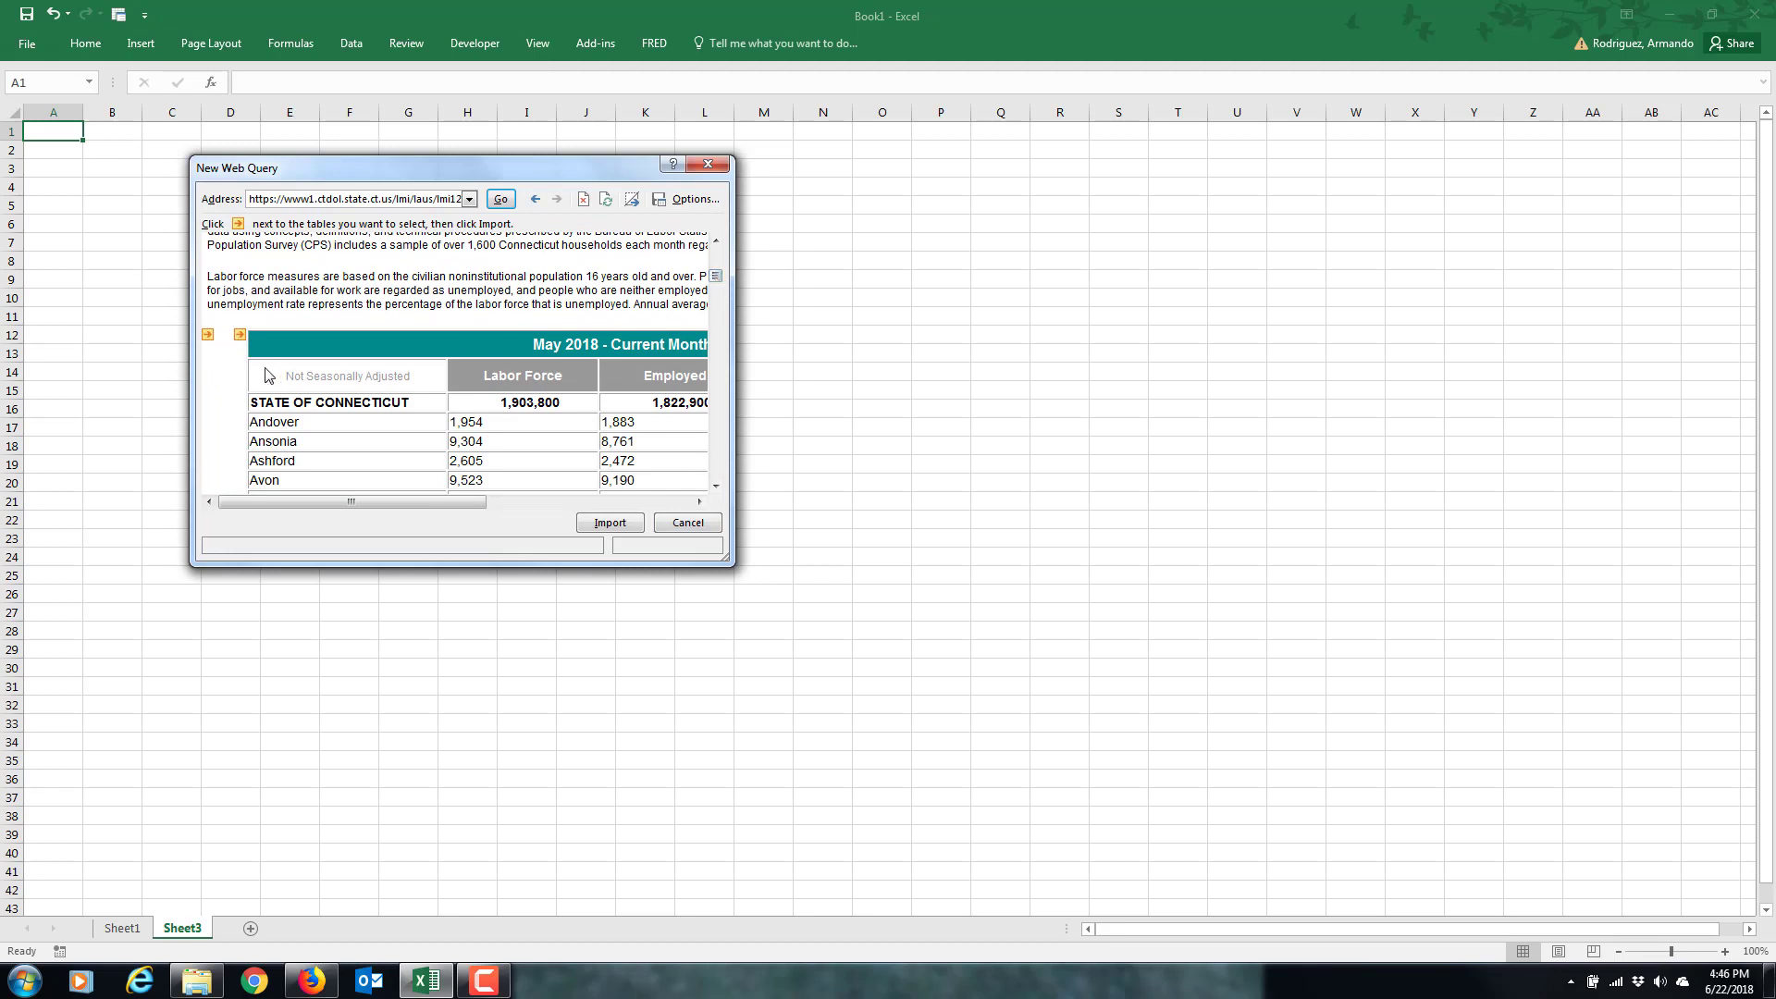
{"action": "left_click", "coordinate": [240, 334]}
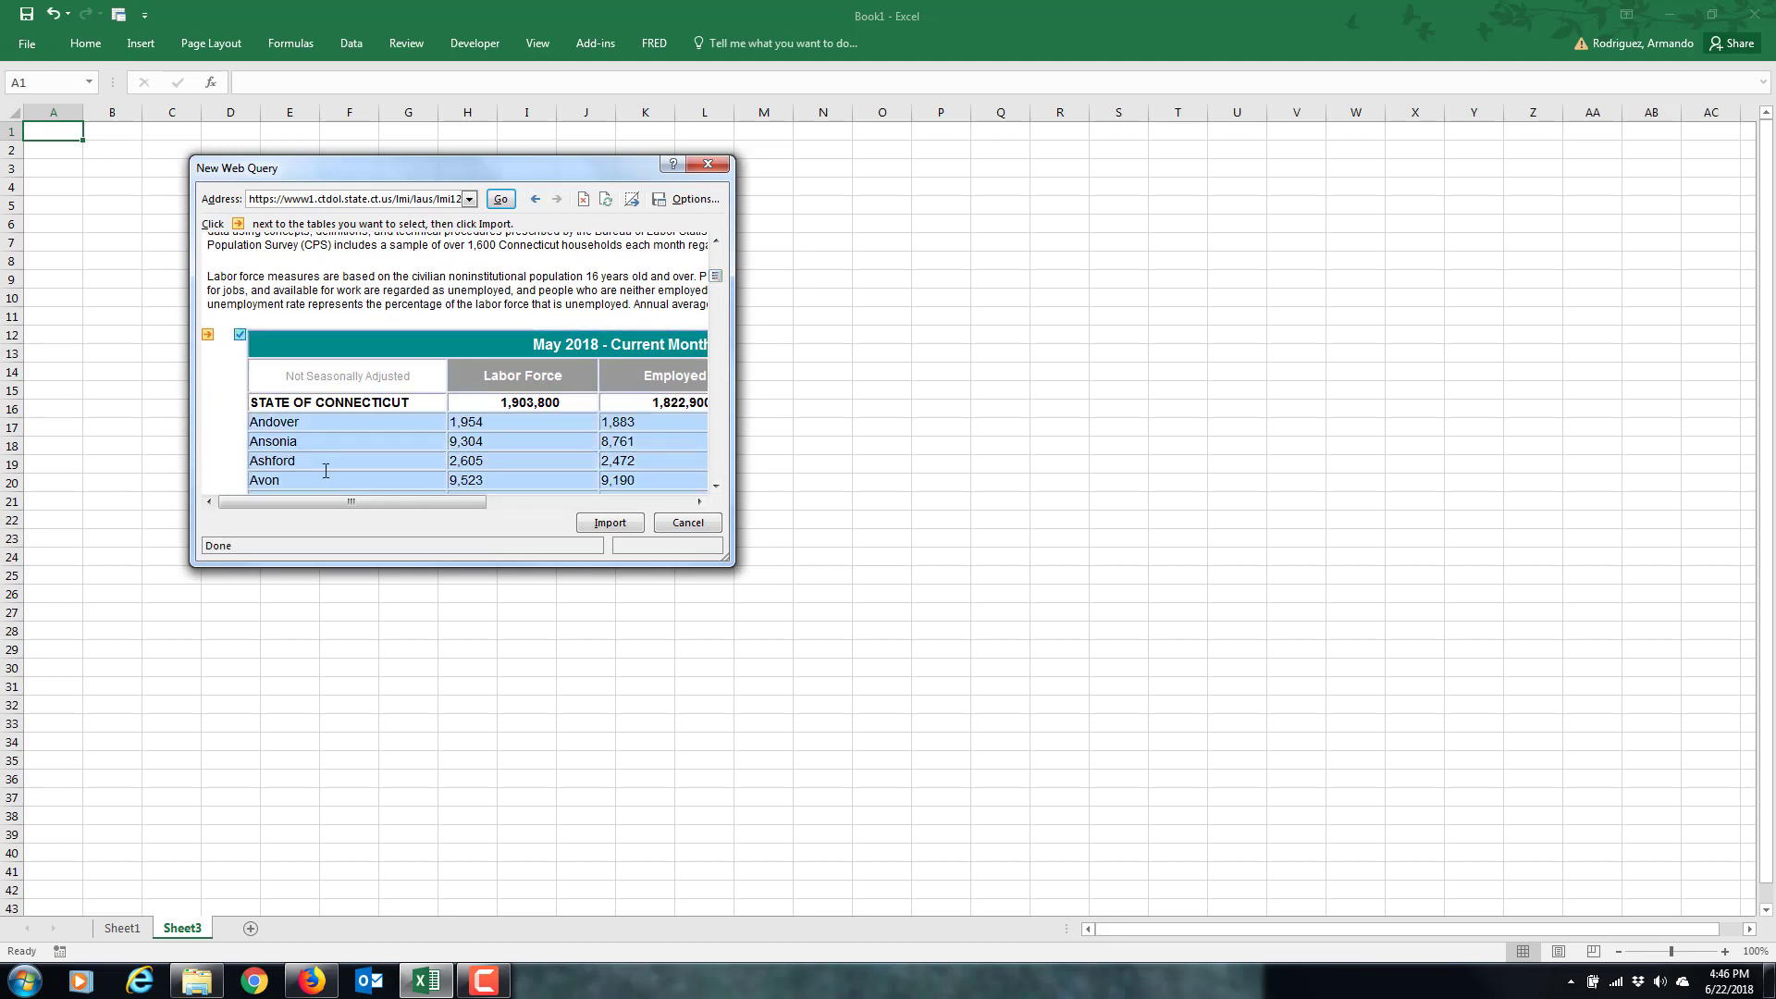
{"action": "left_click", "coordinate": [610, 522]}
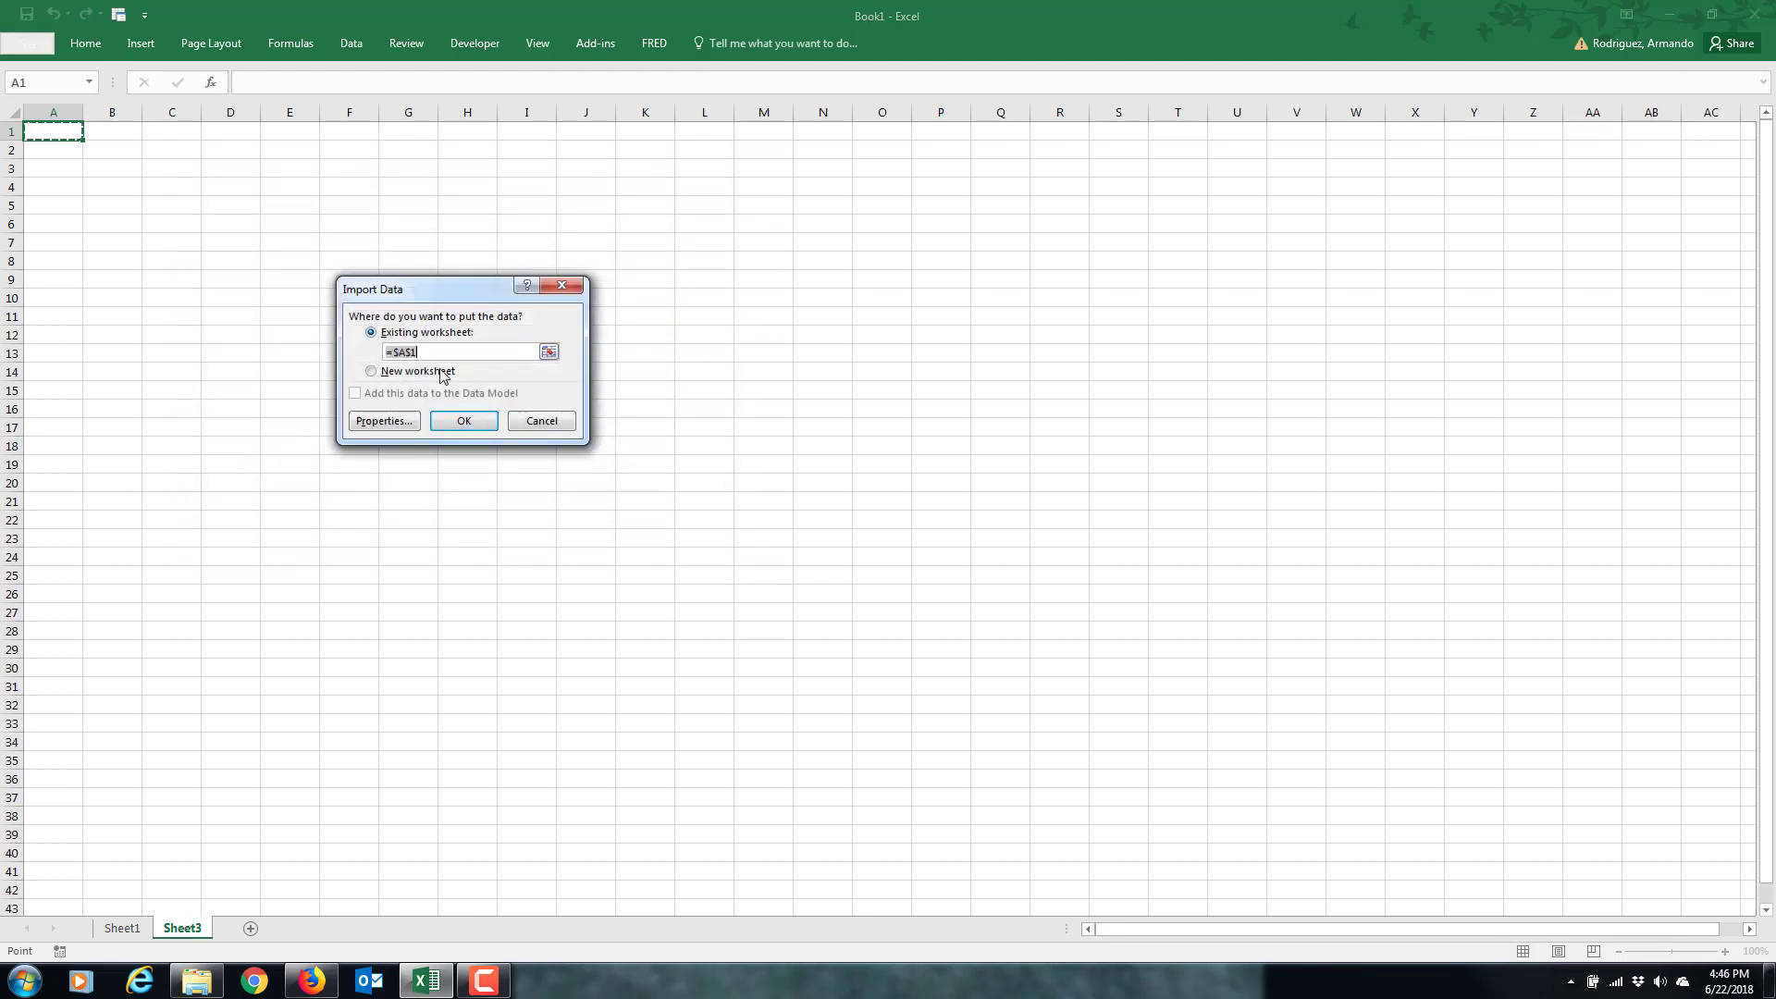
{"action": "left_click", "coordinate": [550, 352]}
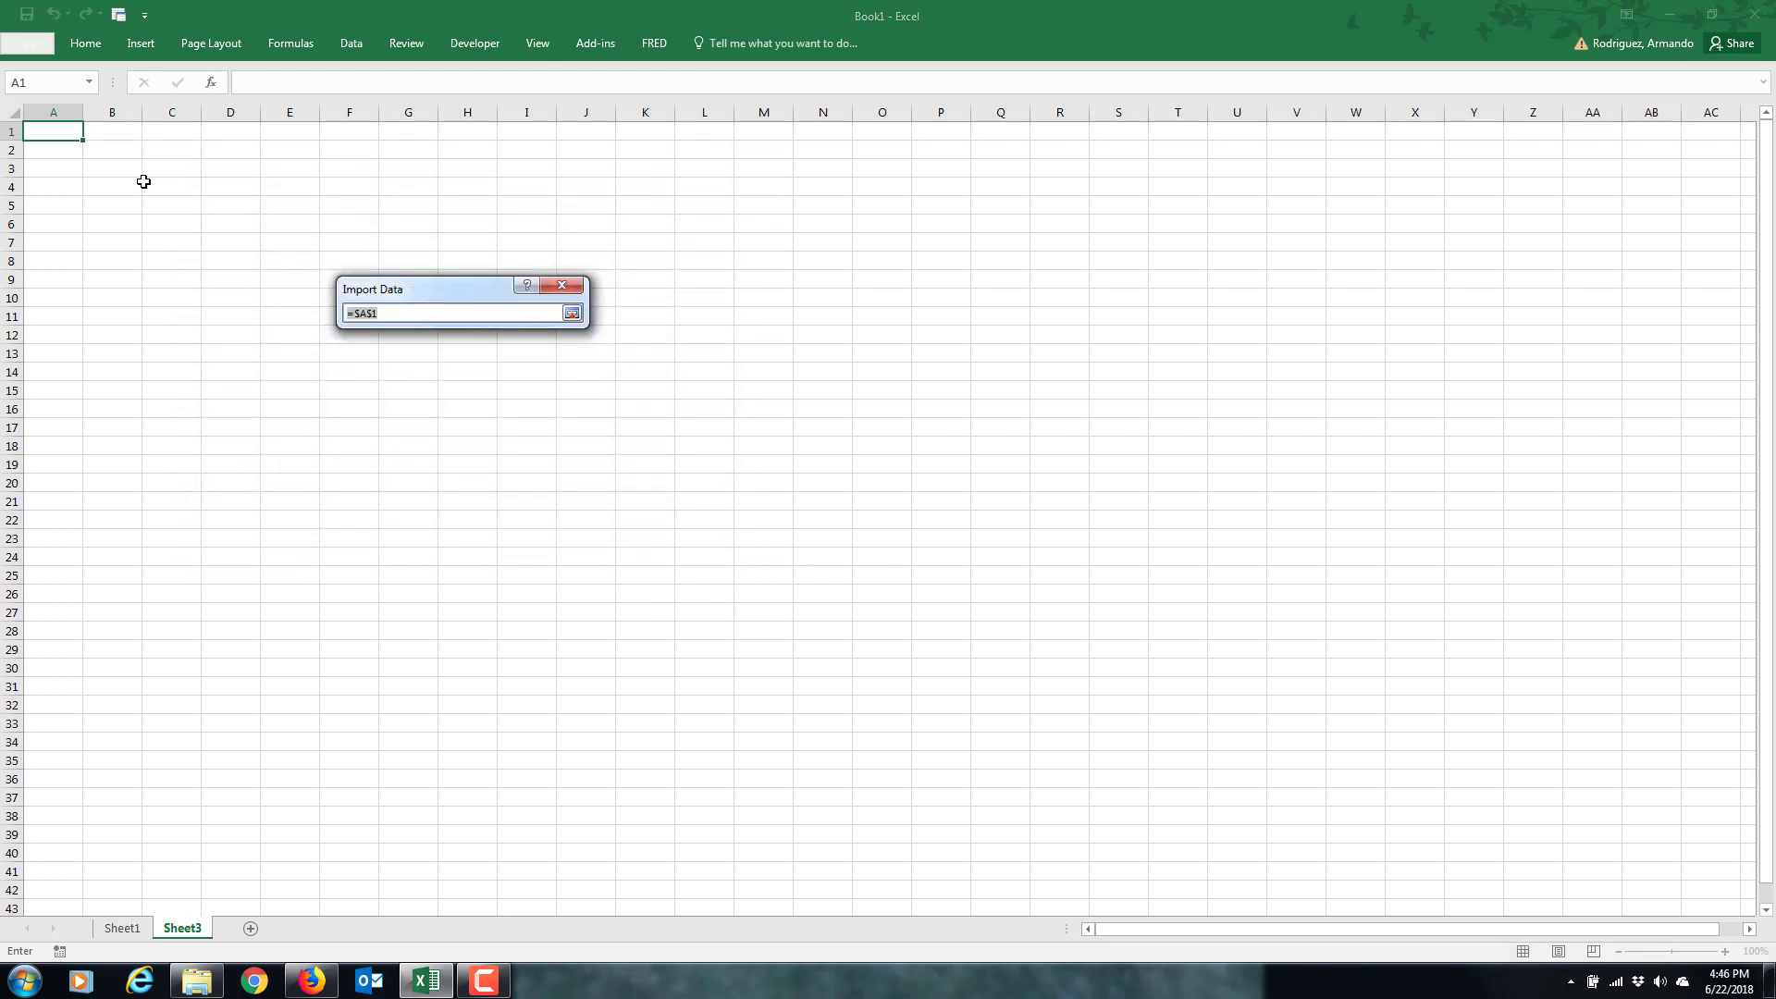
{"action": "left_click", "coordinate": [238, 209]}
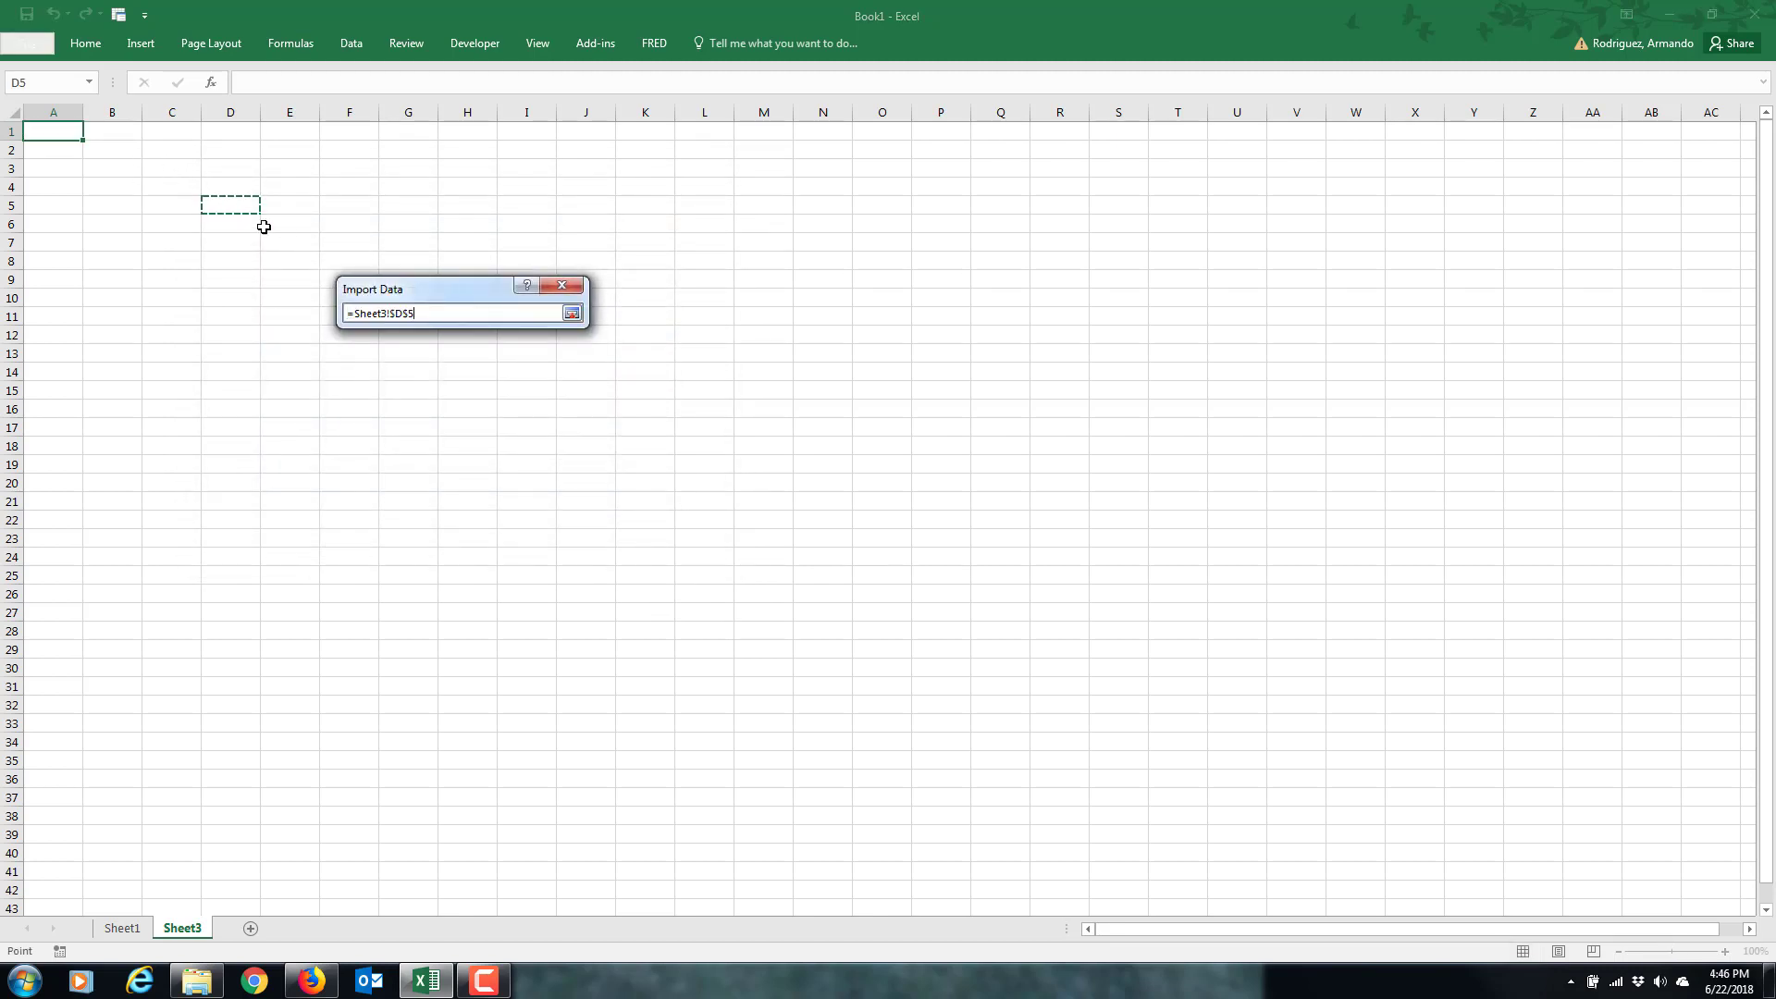
{"action": "left_click", "coordinate": [572, 313]}
{"action": "left_click", "coordinate": [459, 428]}
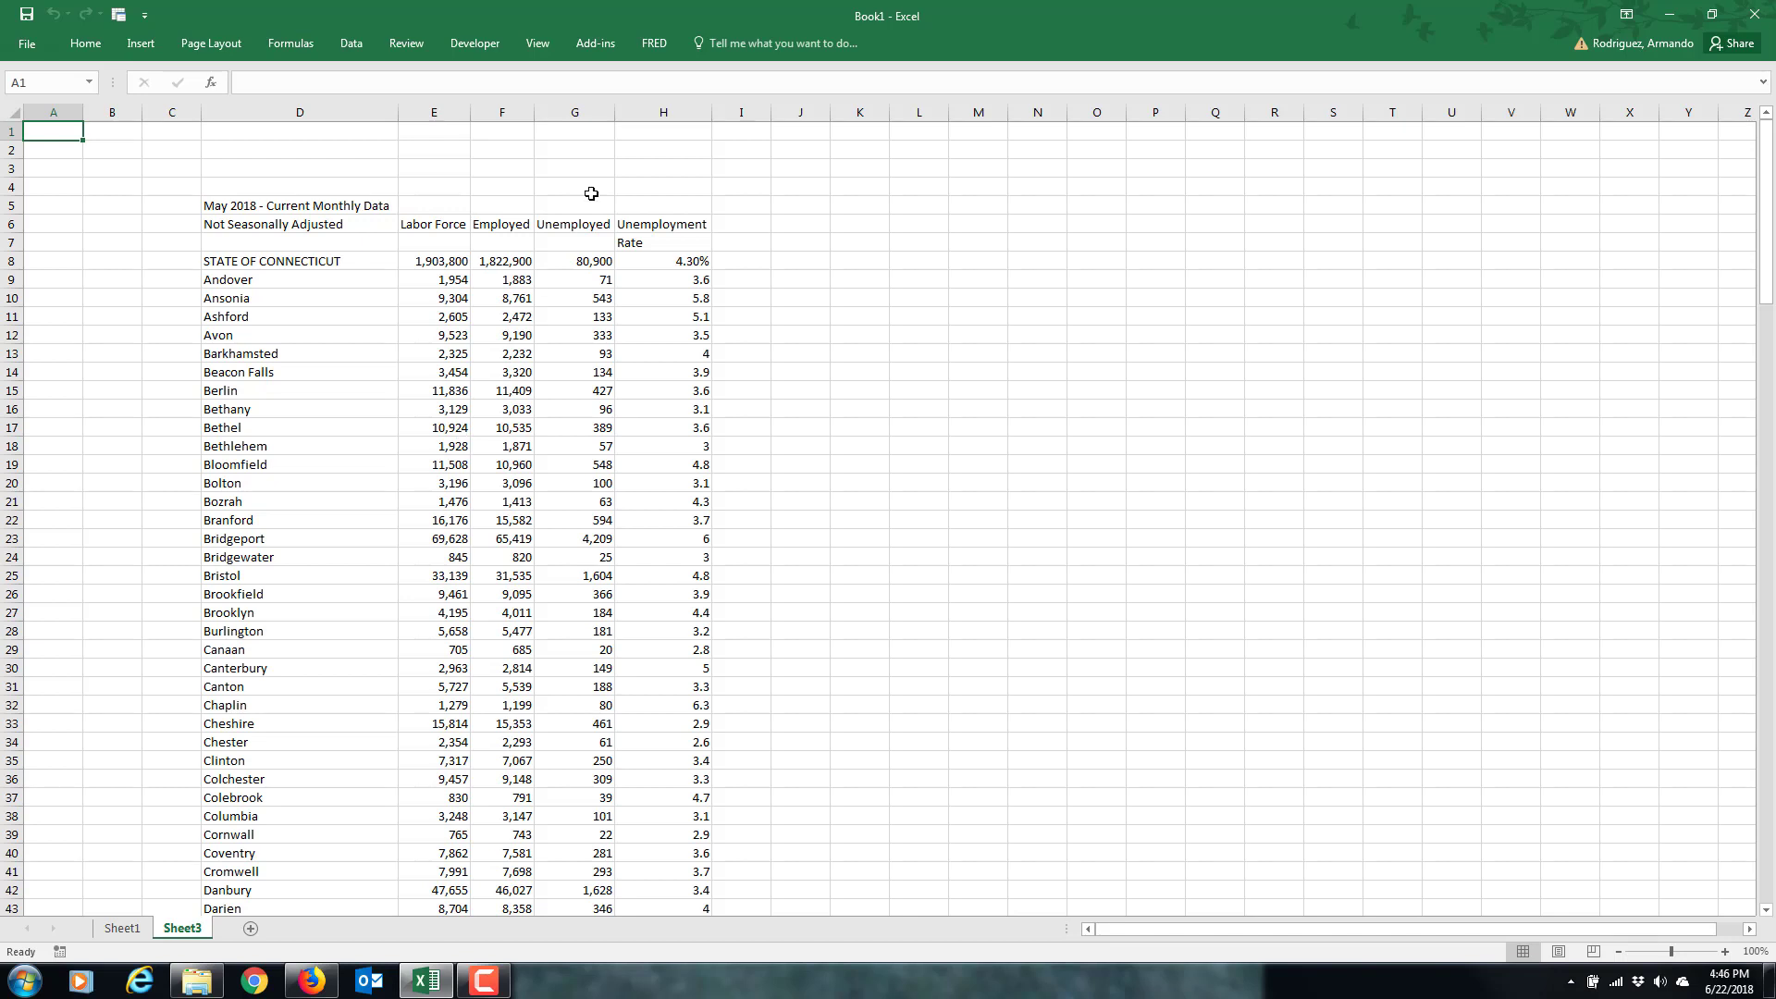
Center the contents of columns E through H horizontally
{"action": "left_click_drag", "start_coordinate": [452, 111], "coordinate": [666, 115]}
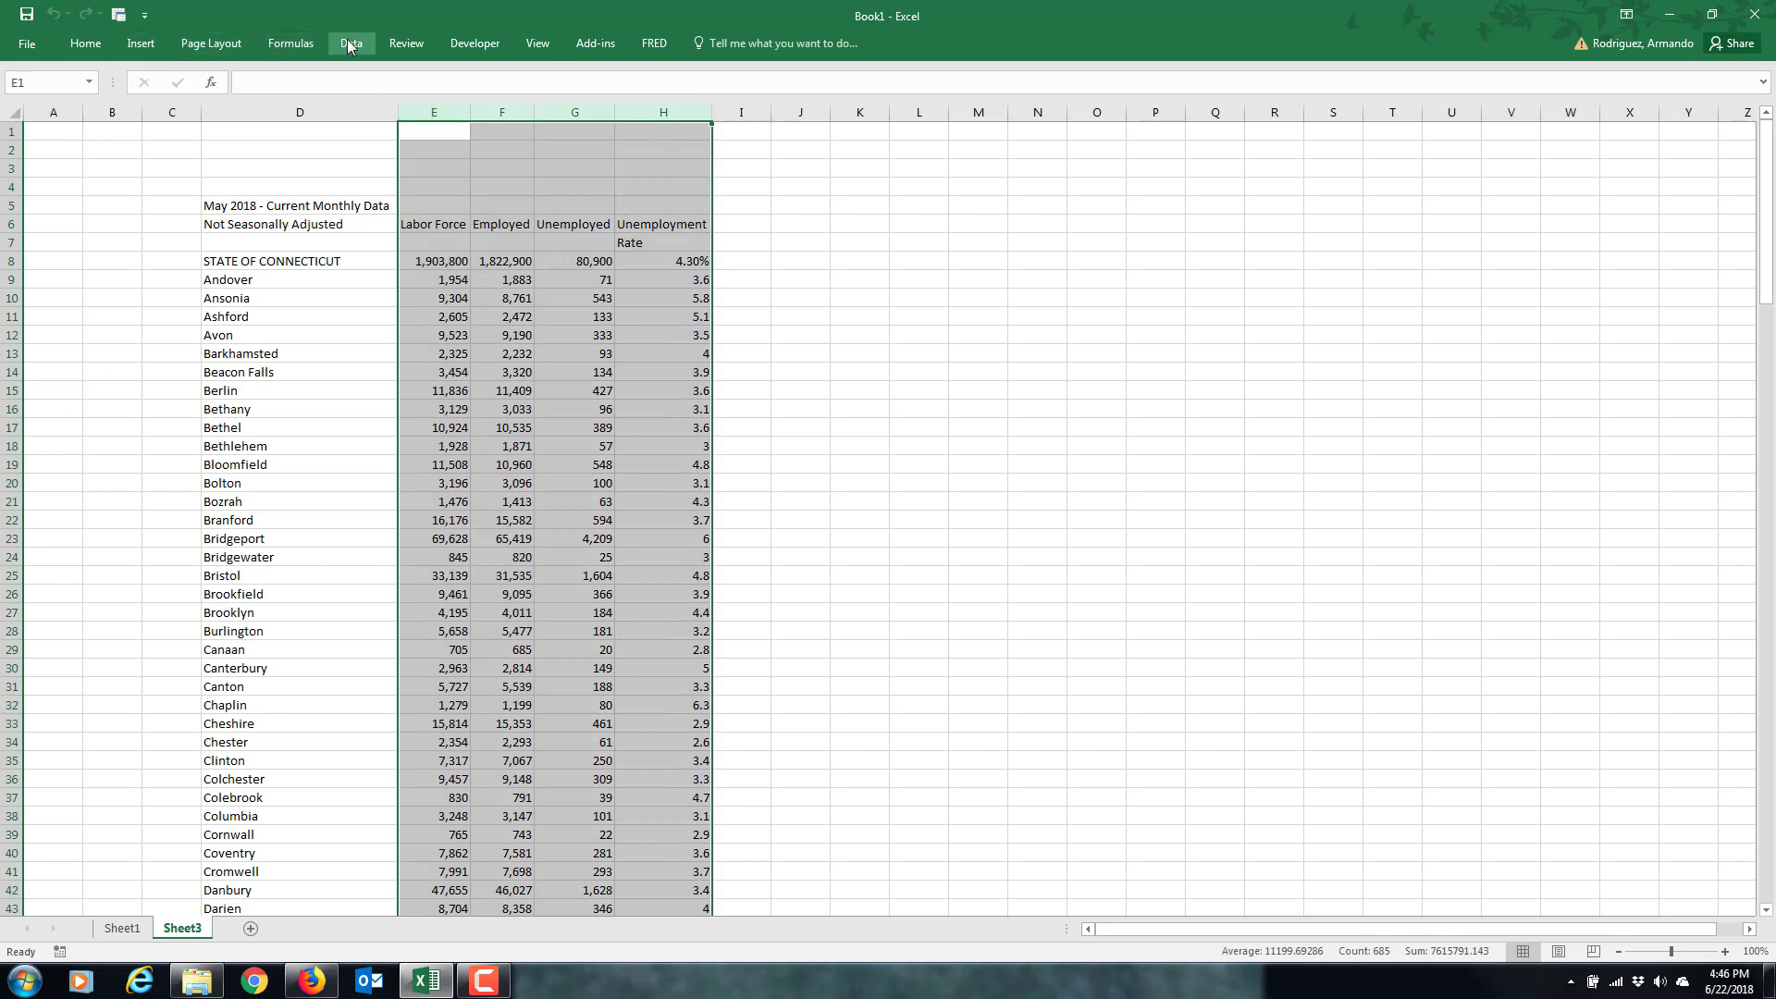
{"action": "left_click", "coordinate": [85, 43]}
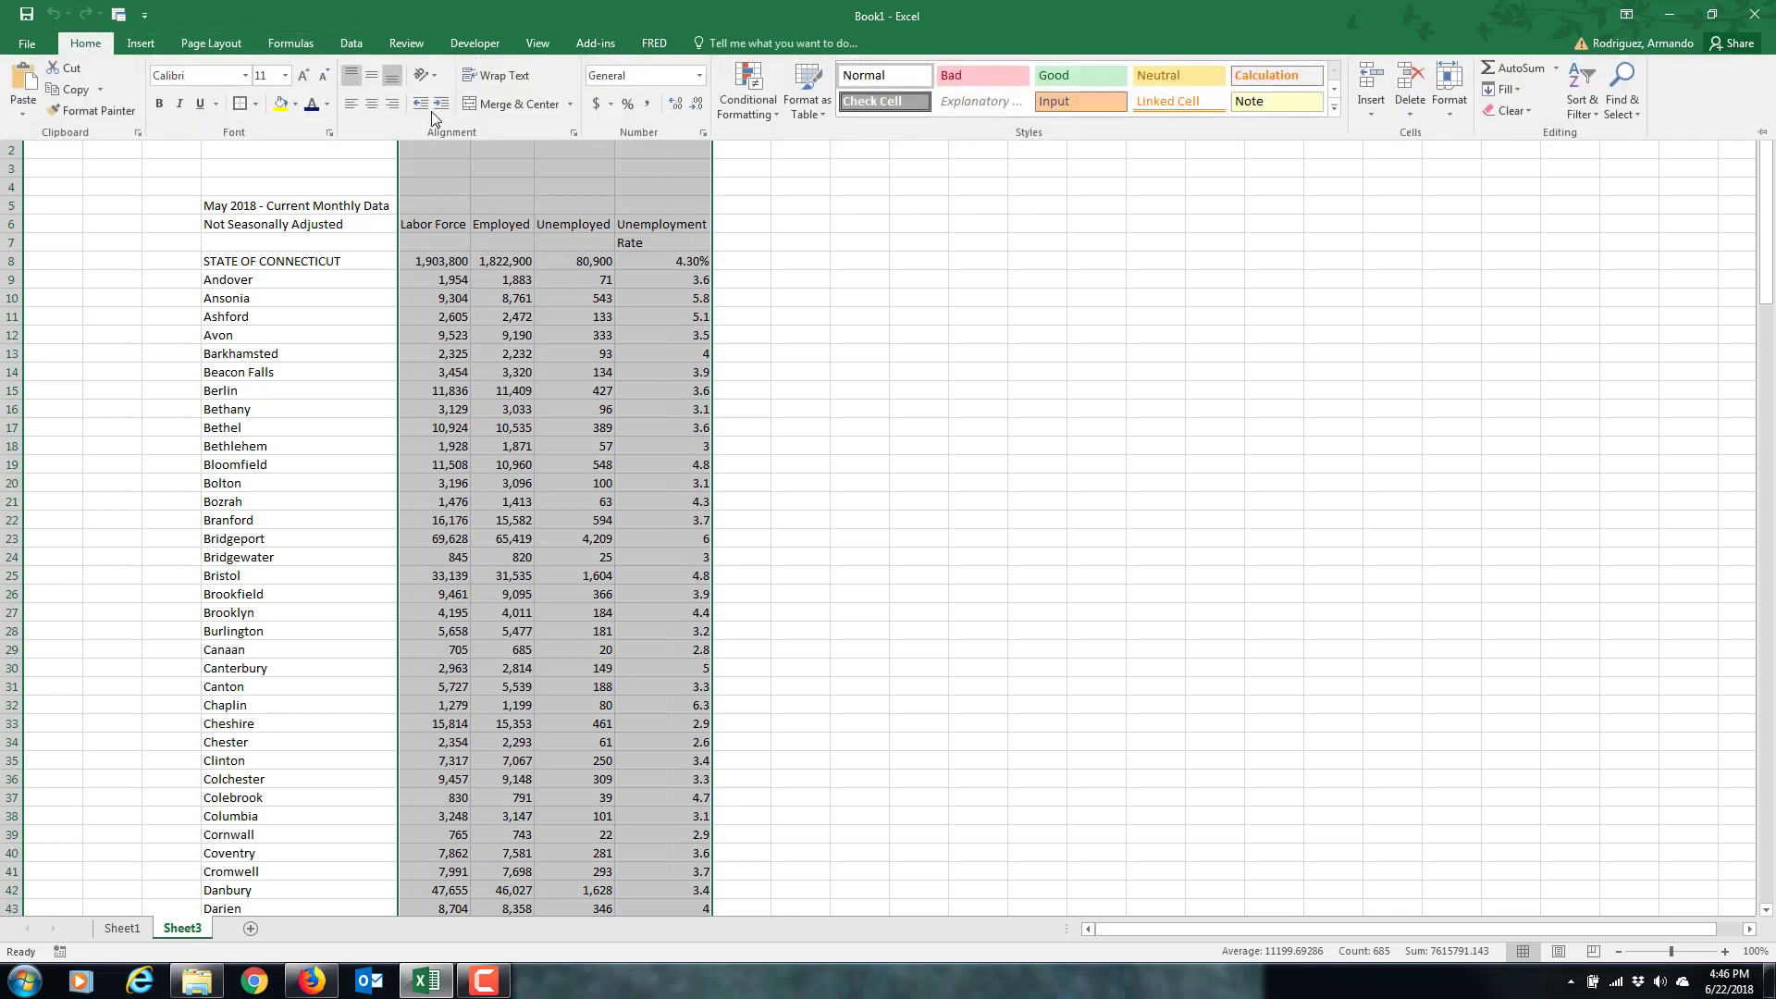
{"action": "left_click", "coordinate": [371, 103]}
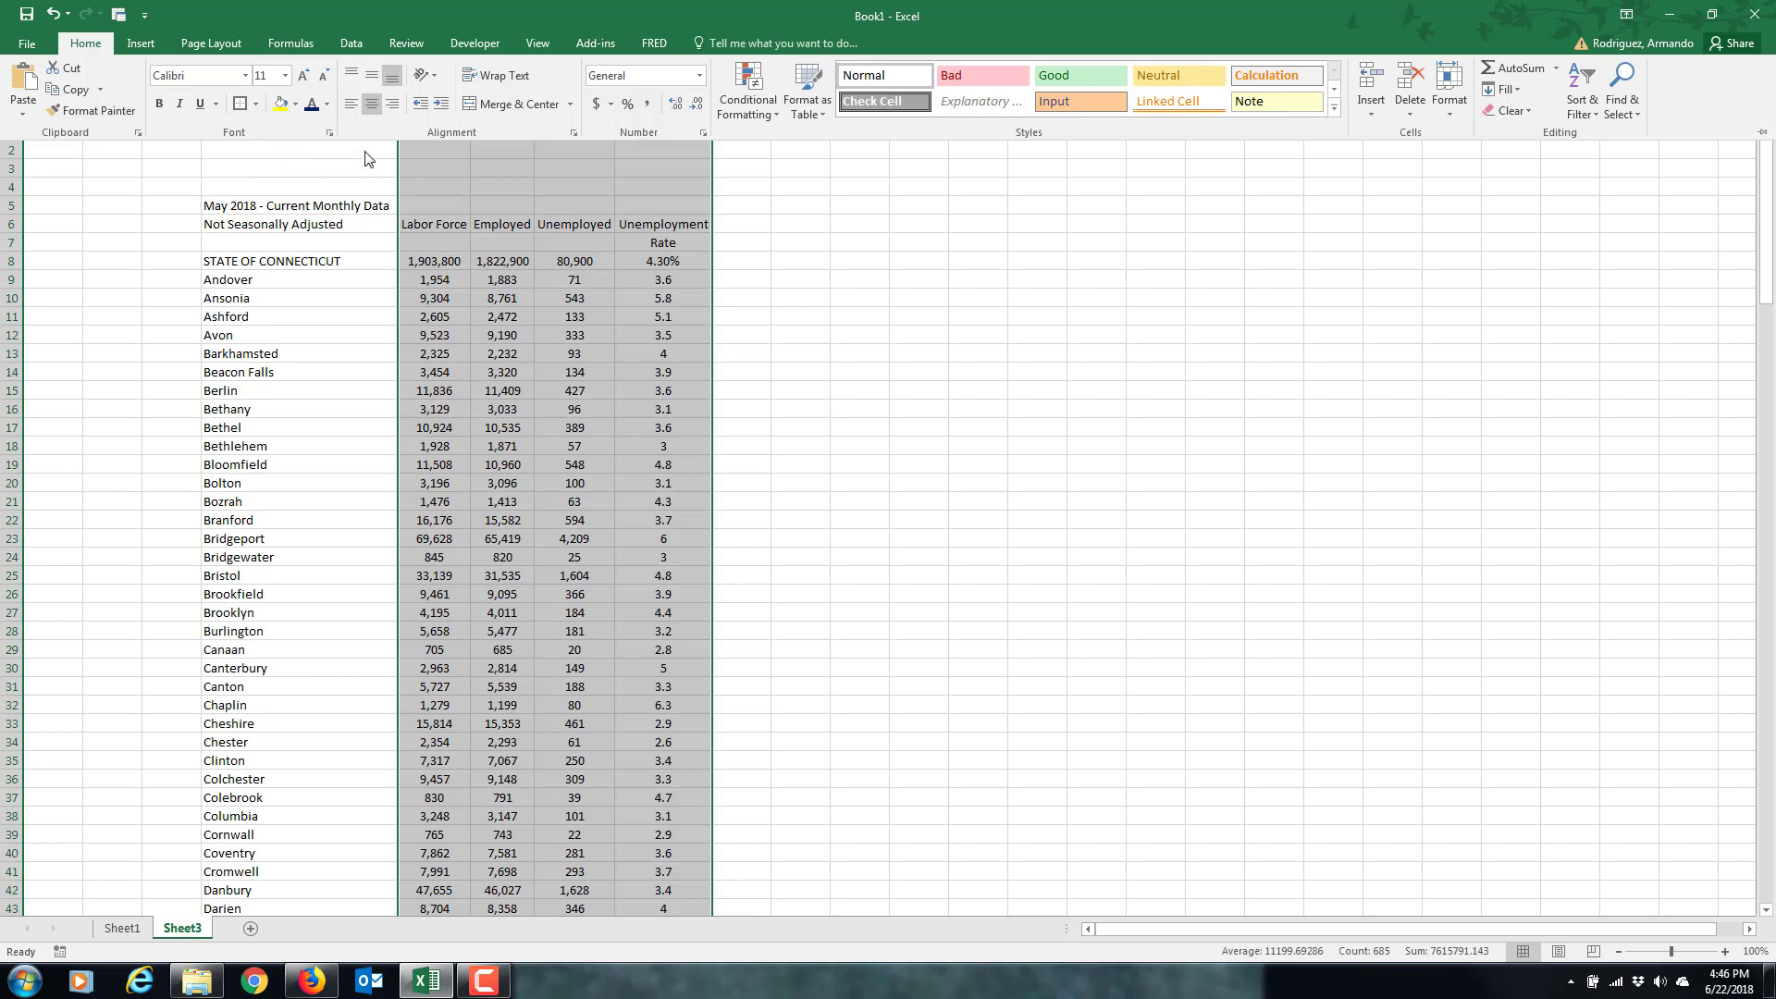
Make the column headings in E6:H7 bold and add a thick bottom border beneath them
{"action": "left_click", "coordinate": [430, 222]}
{"action": "left_click", "coordinate": [430, 222]}
{"action": "left_click_drag", "start_coordinate": [430, 222], "coordinate": [674, 246]}
{"action": "left_click", "coordinate": [86, 47]}
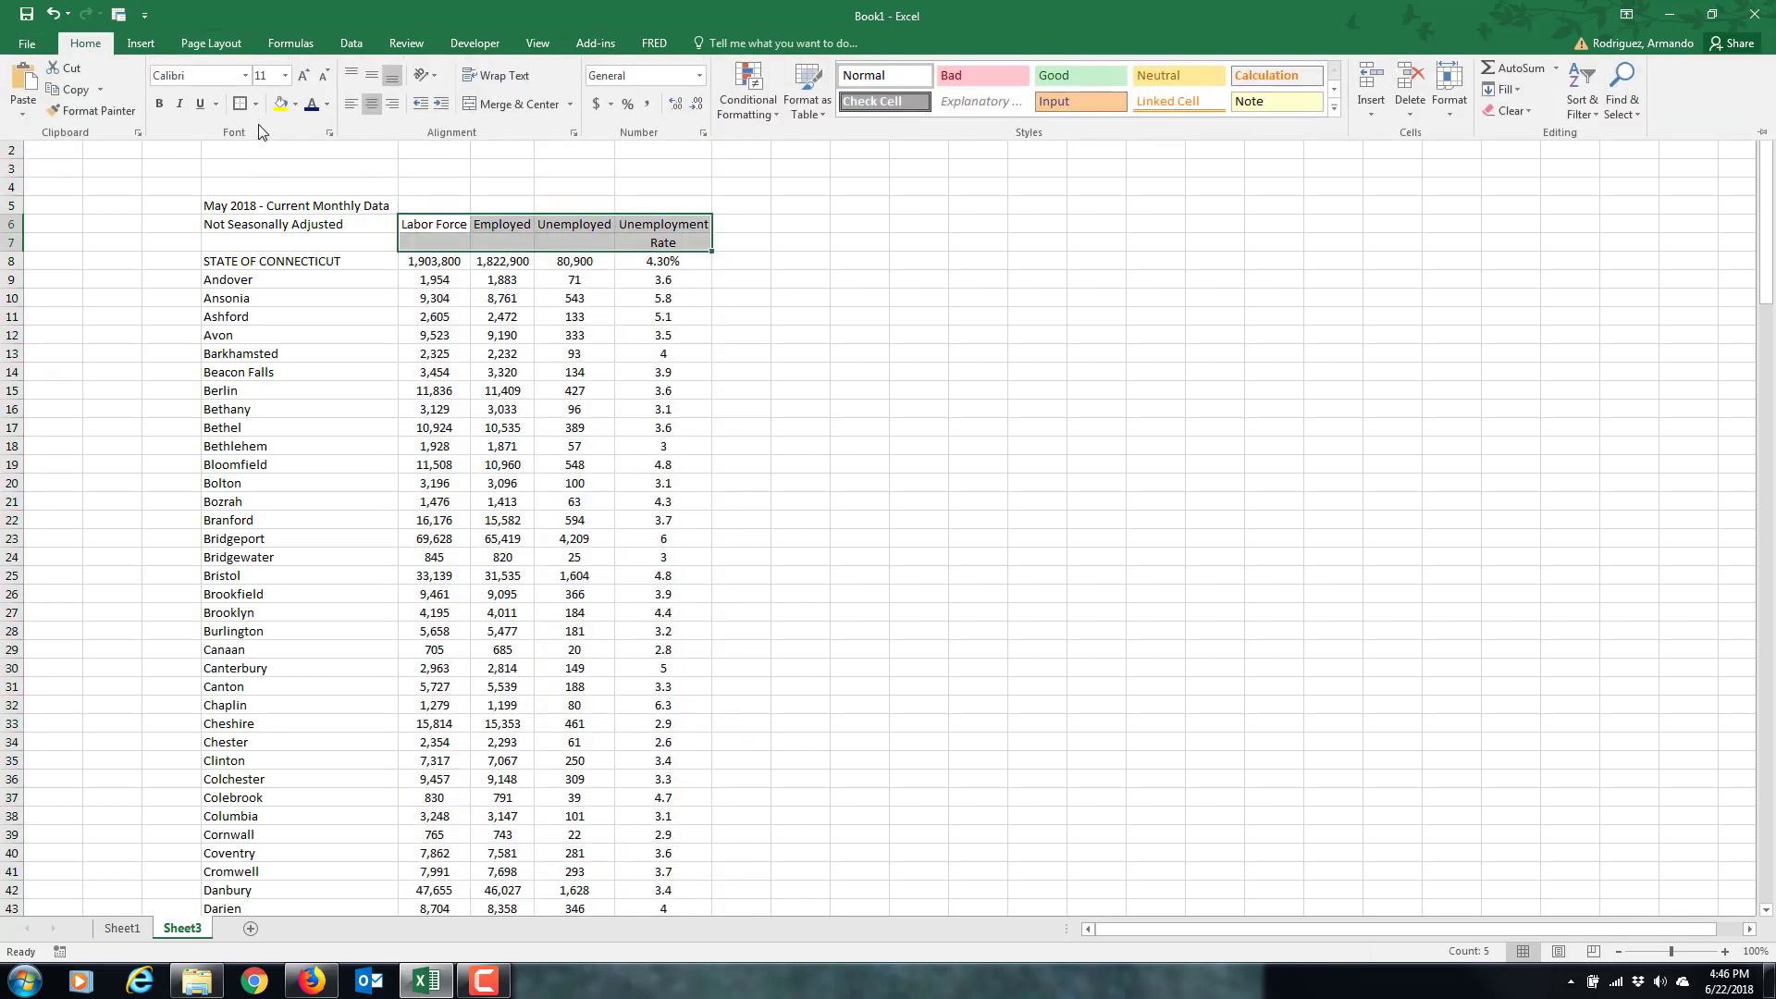
{"action": "left_click", "coordinate": [164, 104]}
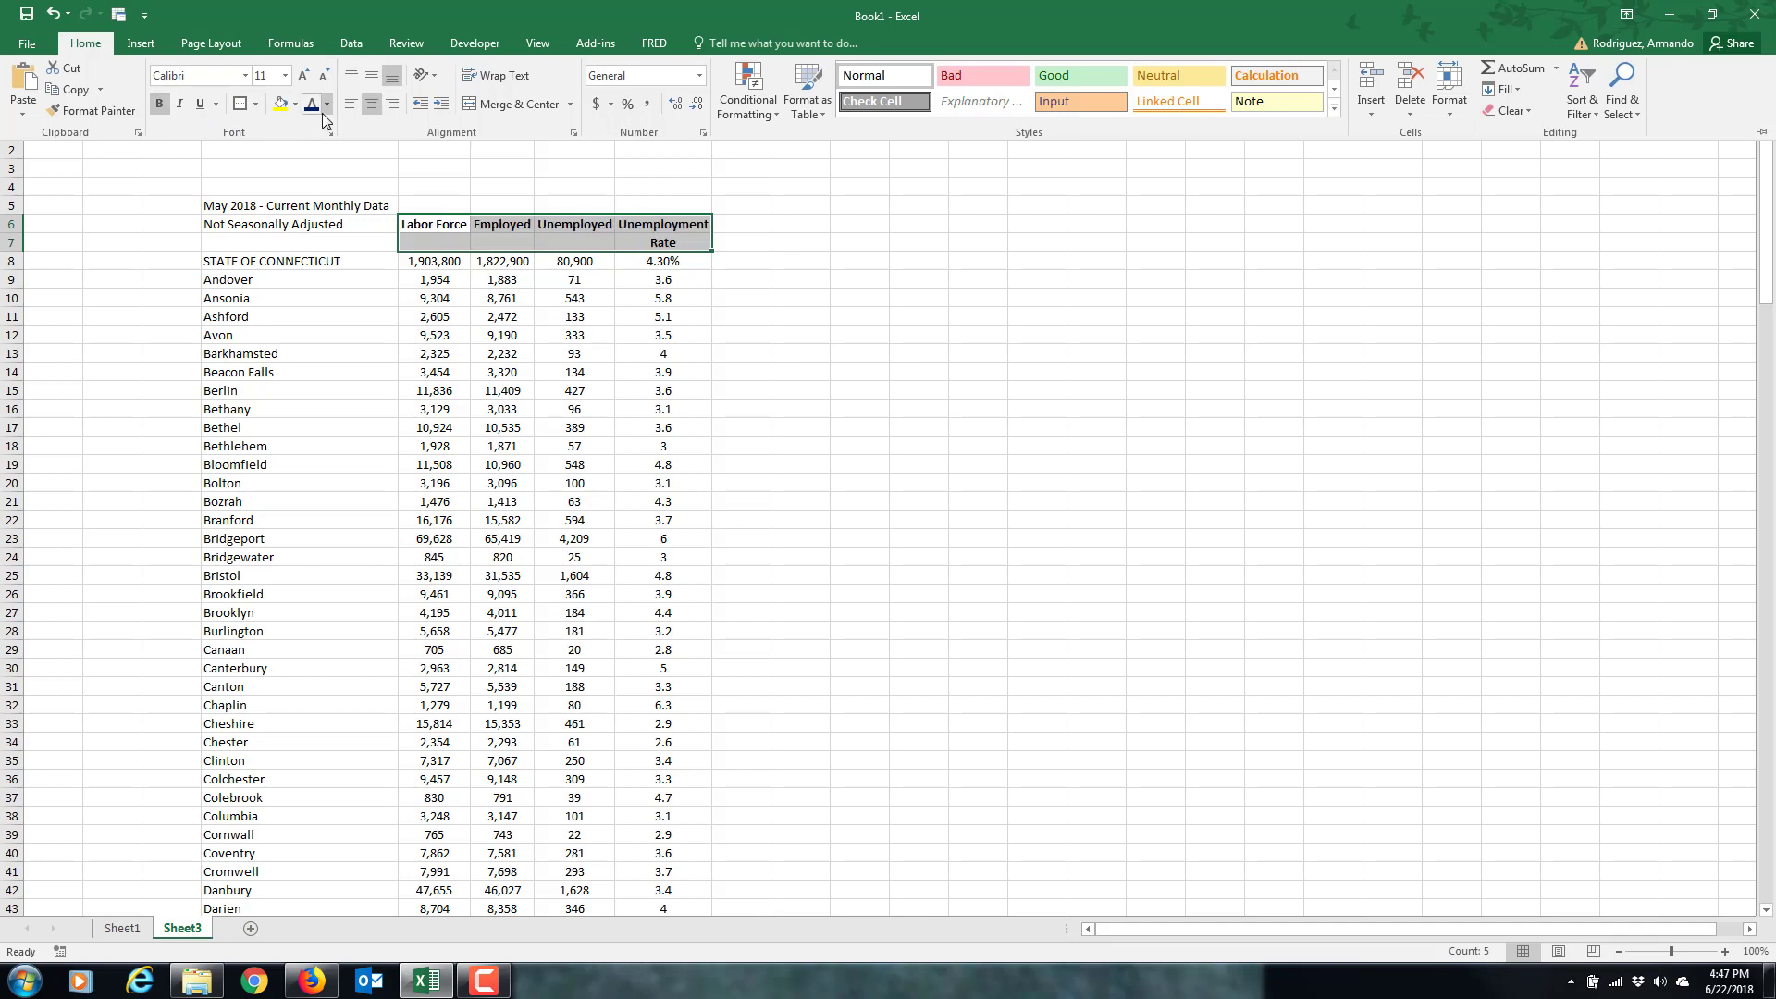
{"action": "left_click", "coordinate": [257, 107]}
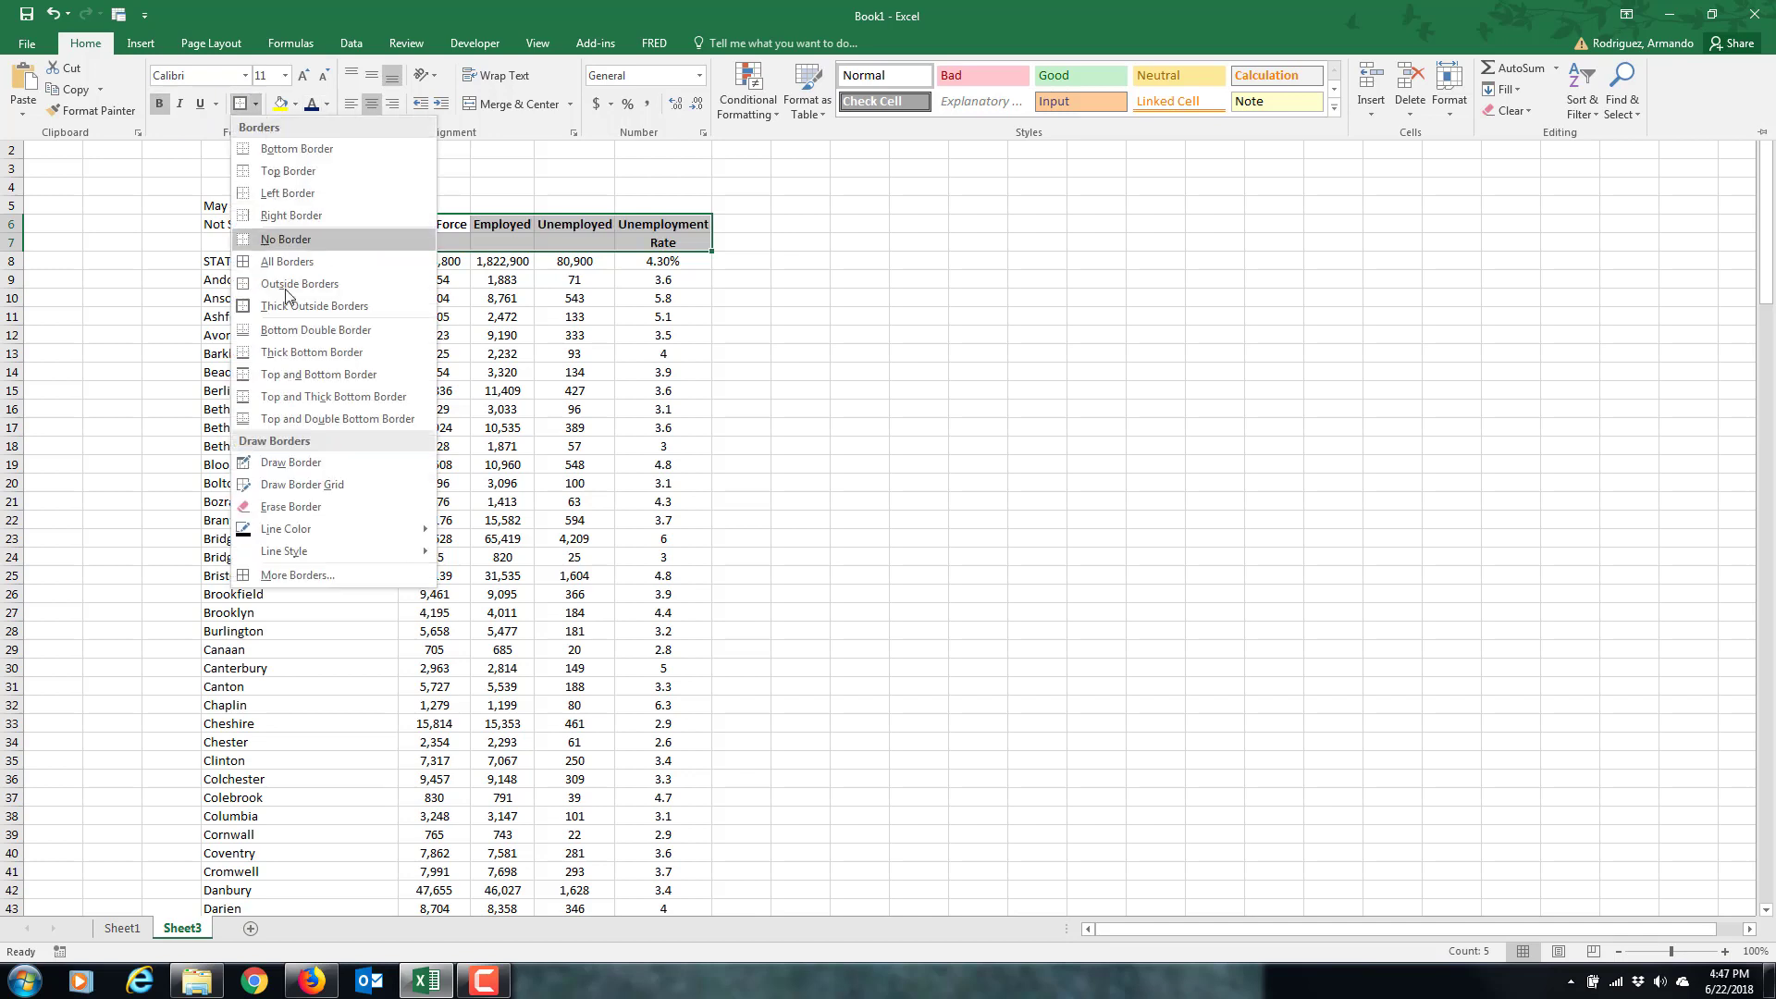
{"action": "left_click", "coordinate": [305, 354]}
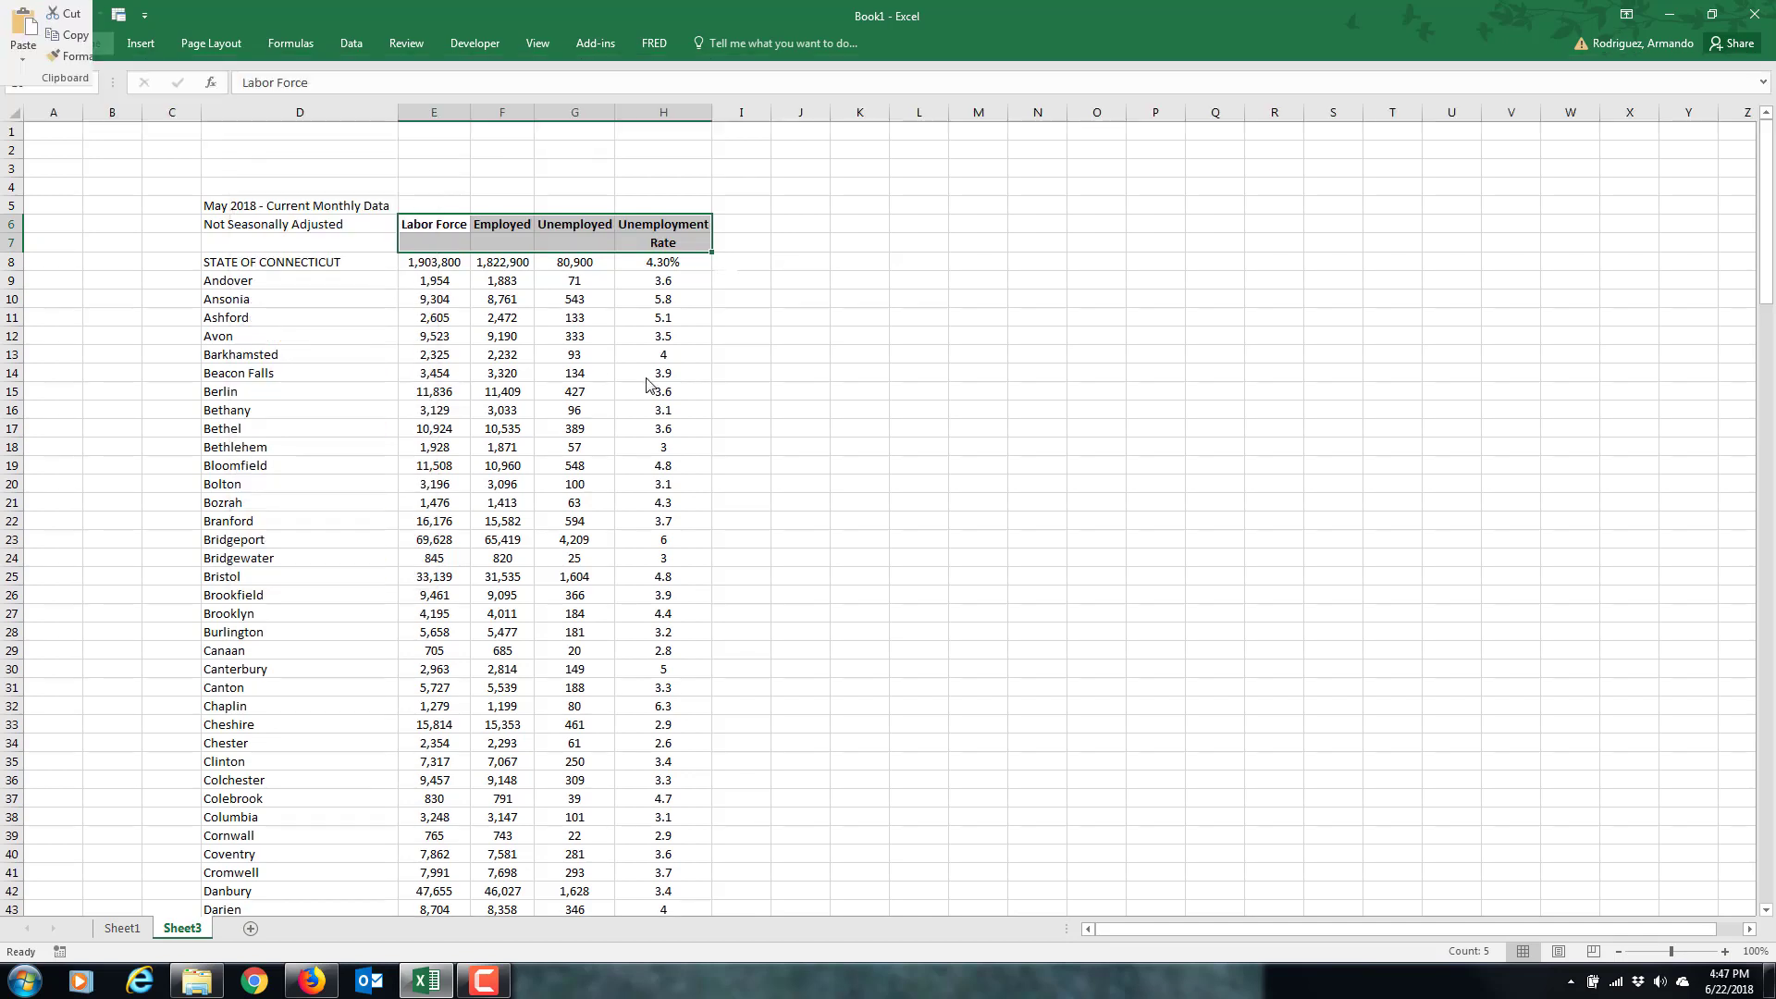
{"action": "left_click", "coordinate": [967, 361]}
Enter an AVERAGE formula in cell K9 covering the town unemployment rates in H9:H177
{"action": "left_click", "coordinate": [848, 284]}
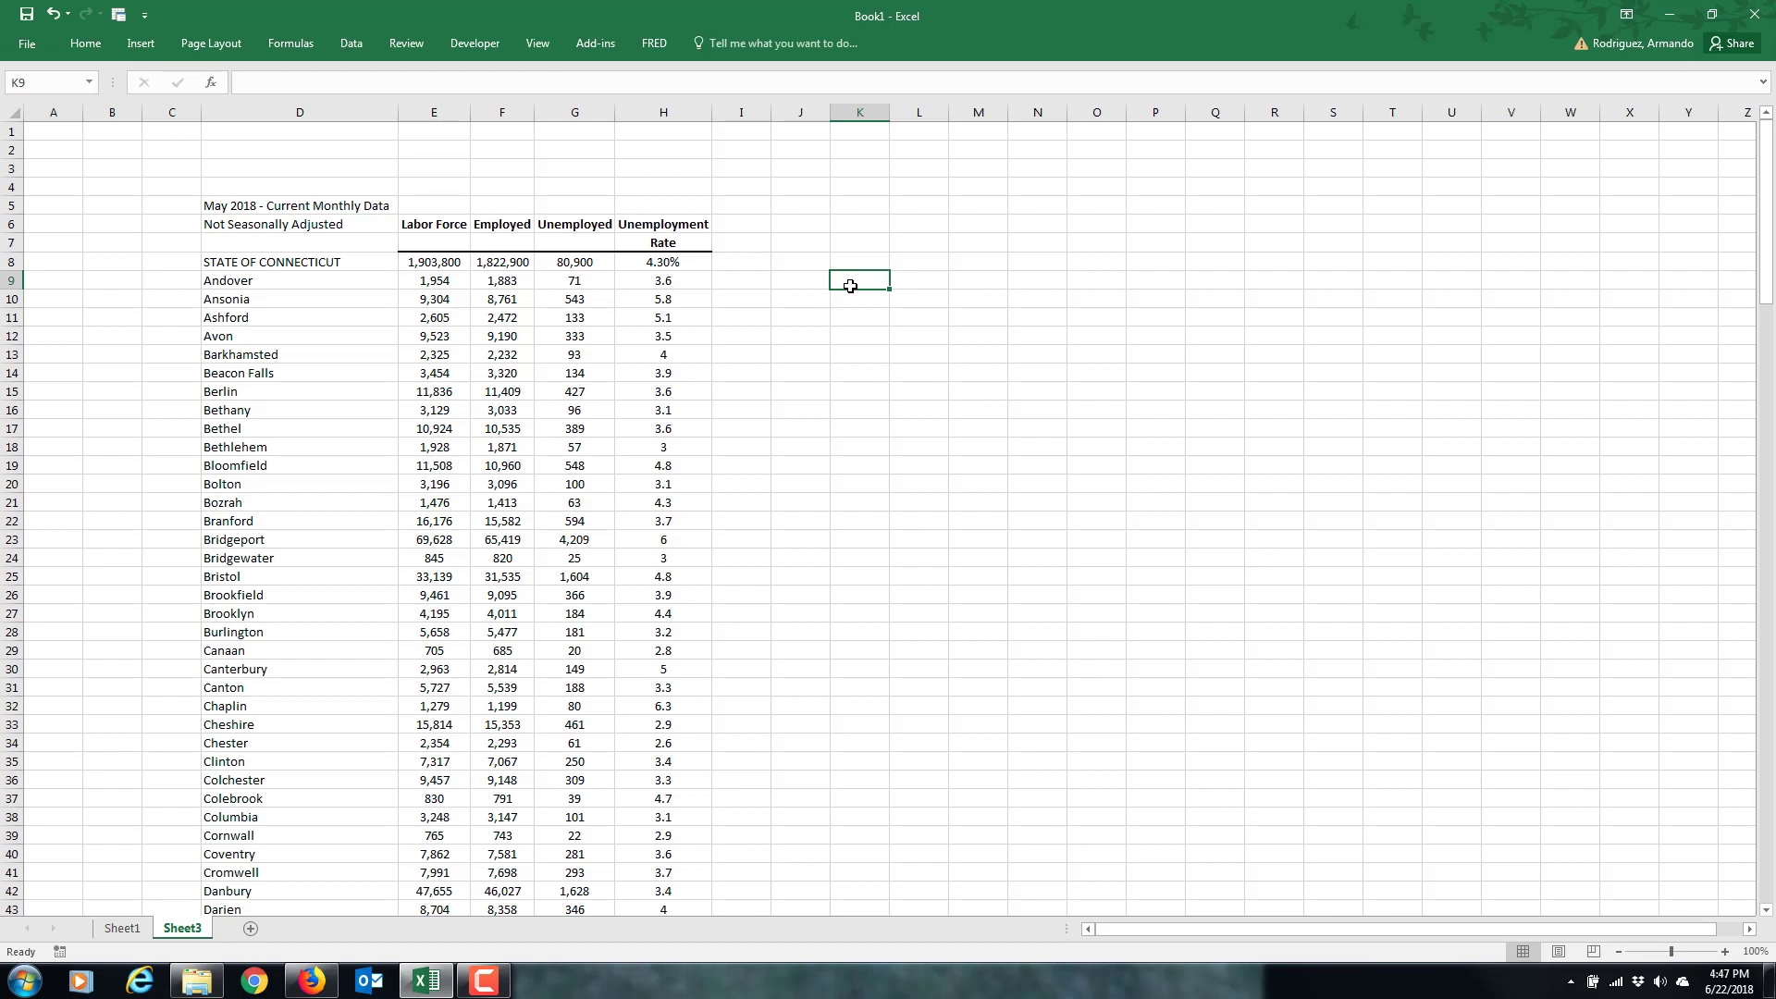
{"action": "type", "text": "="}
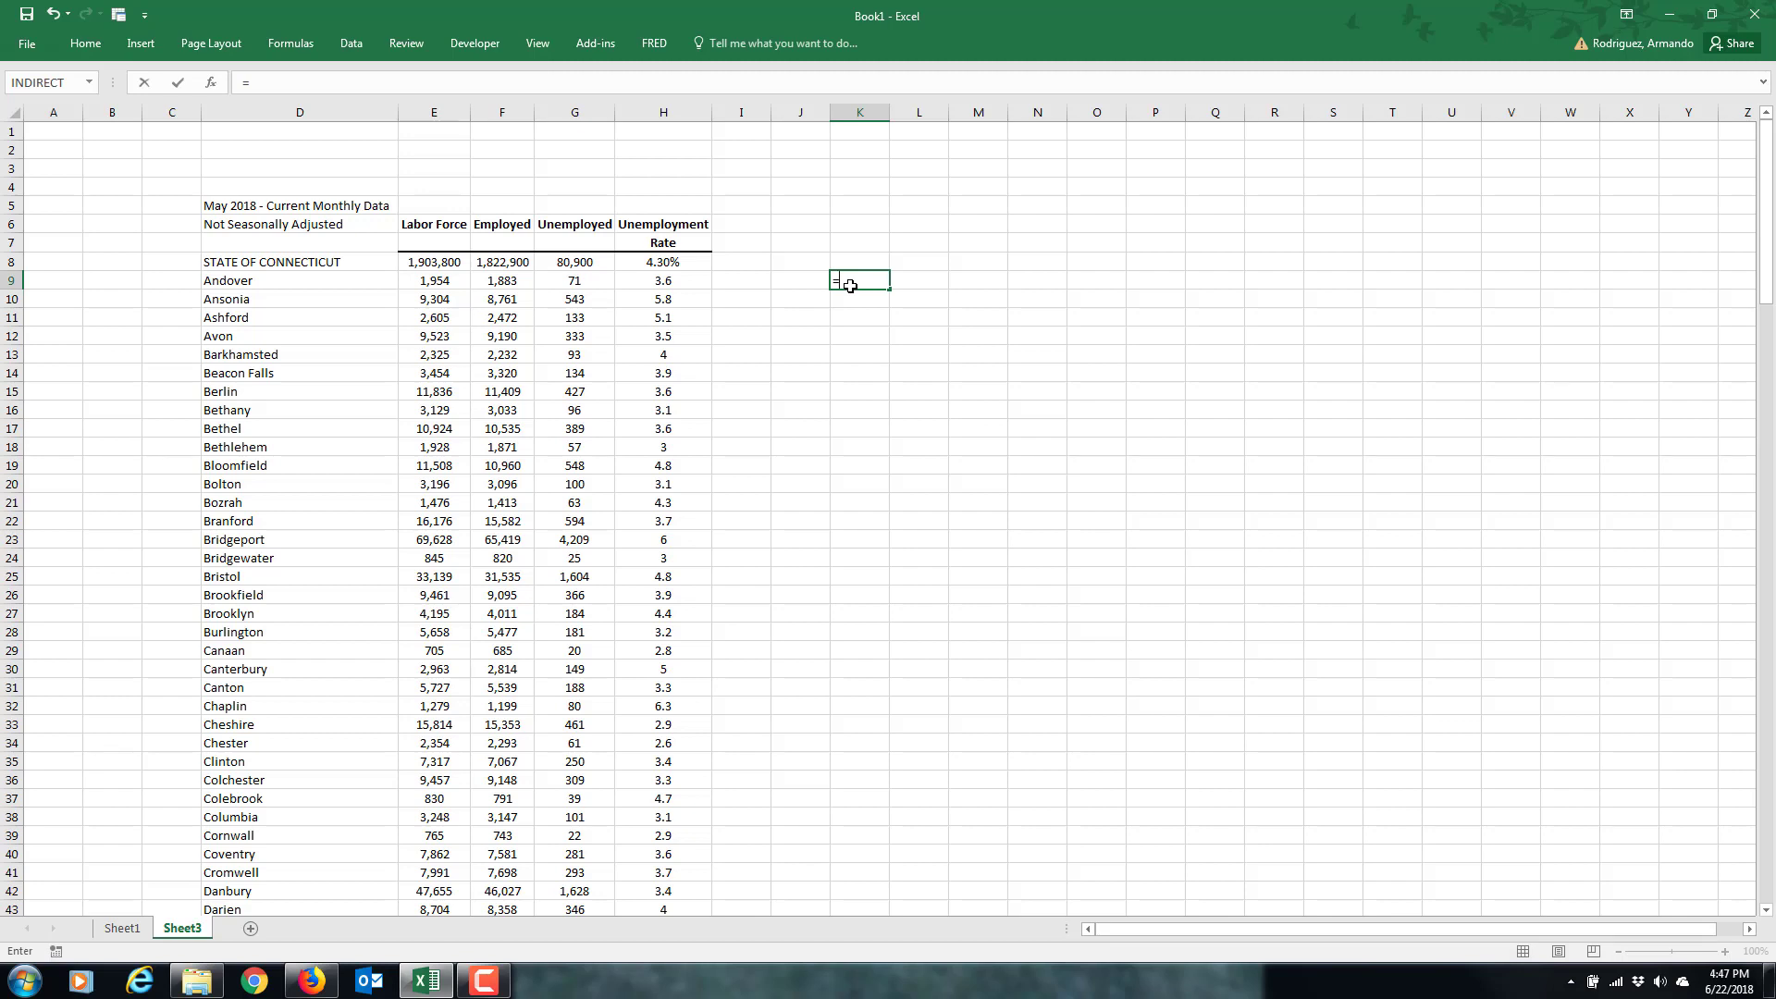
{"action": "type", "text": "a"}
{"action": "key", "text": "BackSpace"}
{"action": "type", "text": "average("}
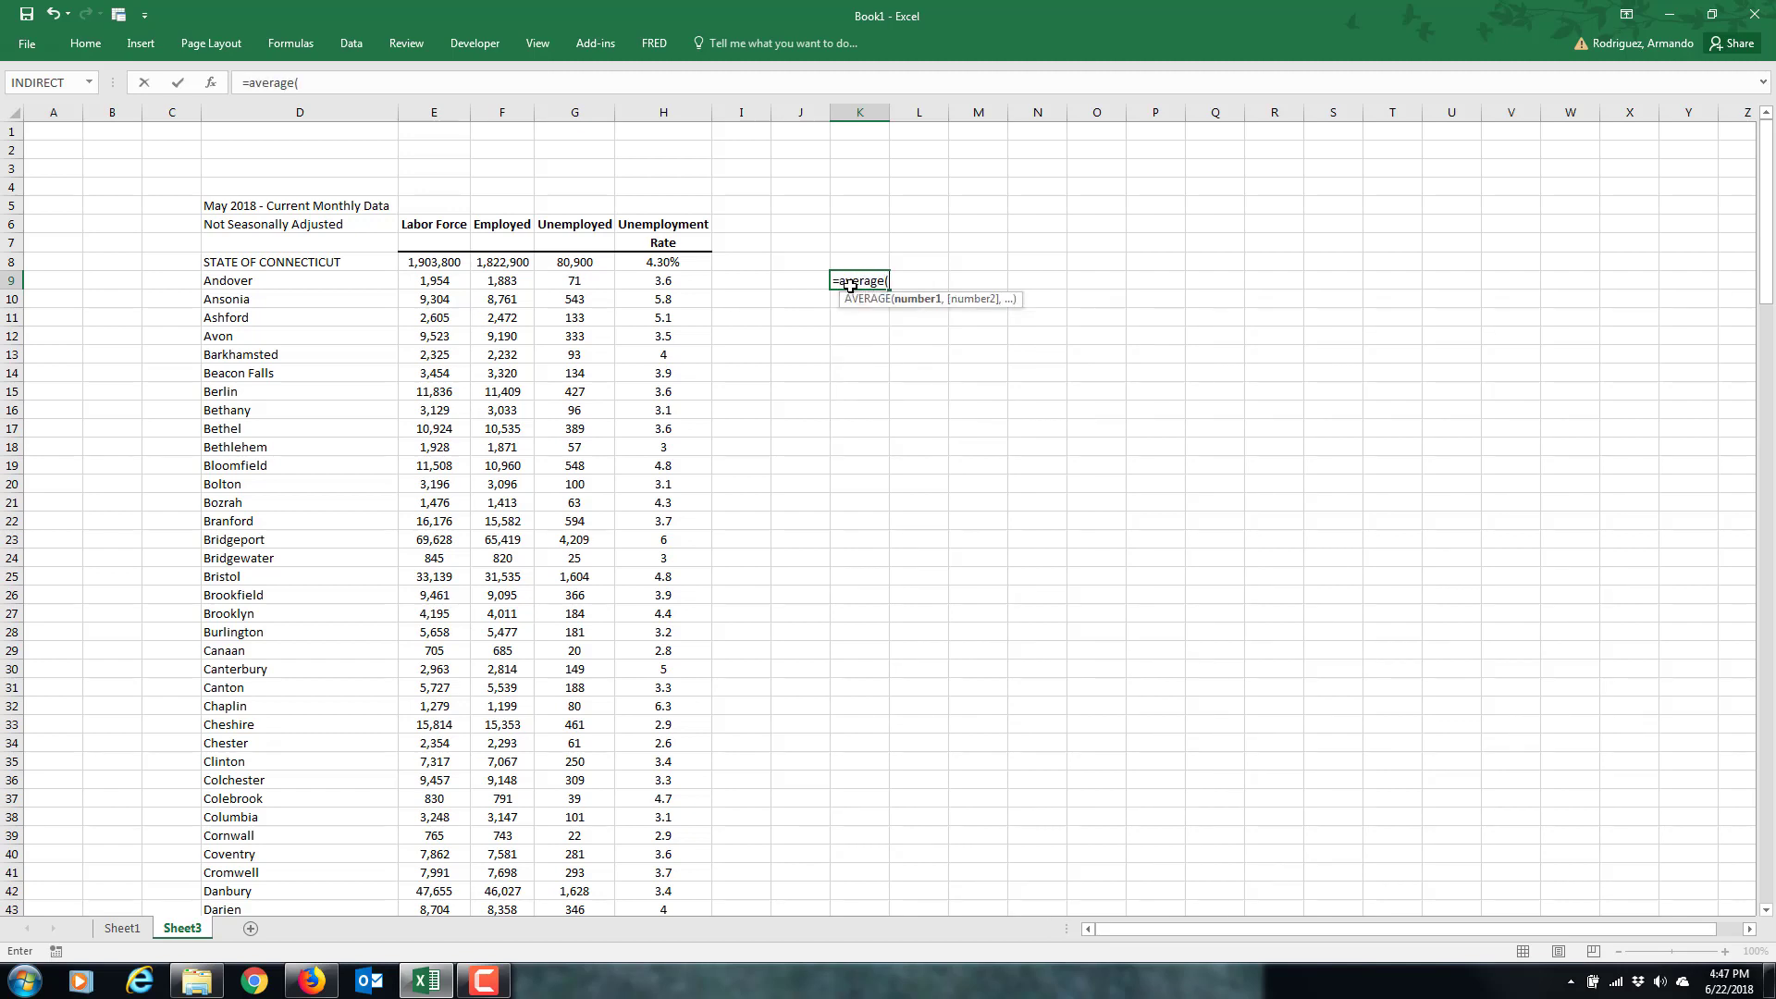
{"action": "key", "text": "Left"}
{"action": "key", "text": "Left"}
{"action": "key", "text": "Left"}
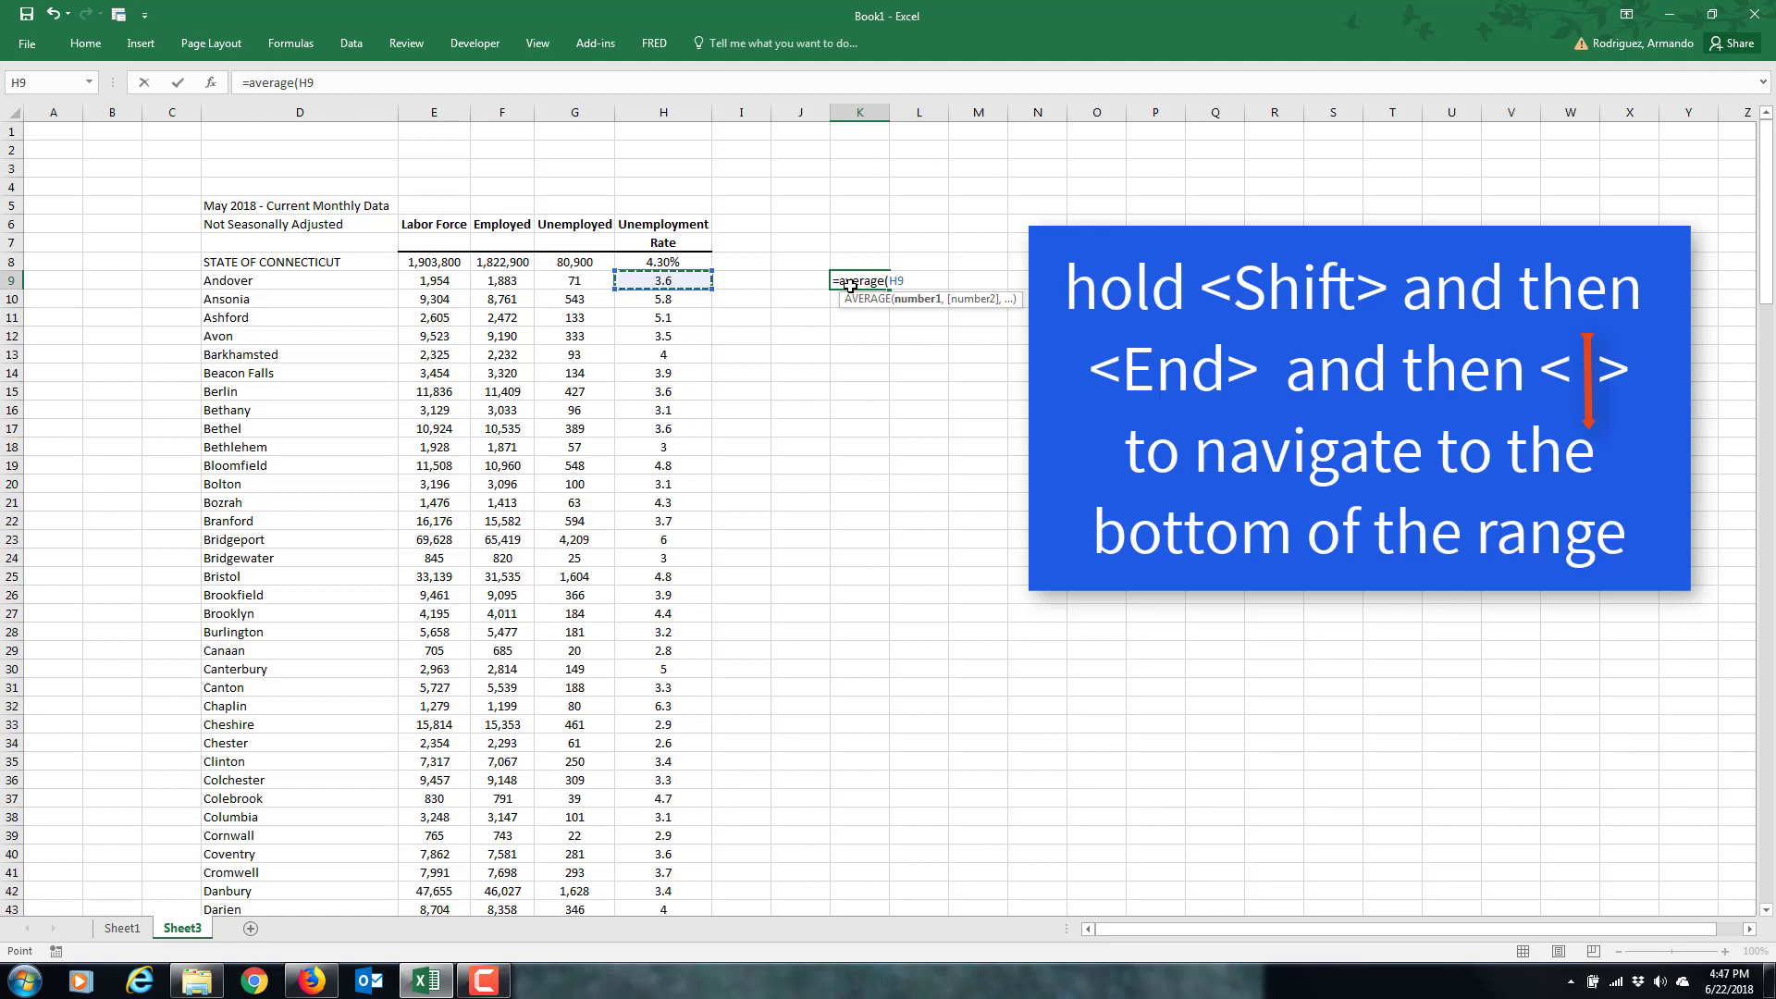
{"action": "key", "text": "shift+End"}
{"action": "key", "text": "shift+Down"}
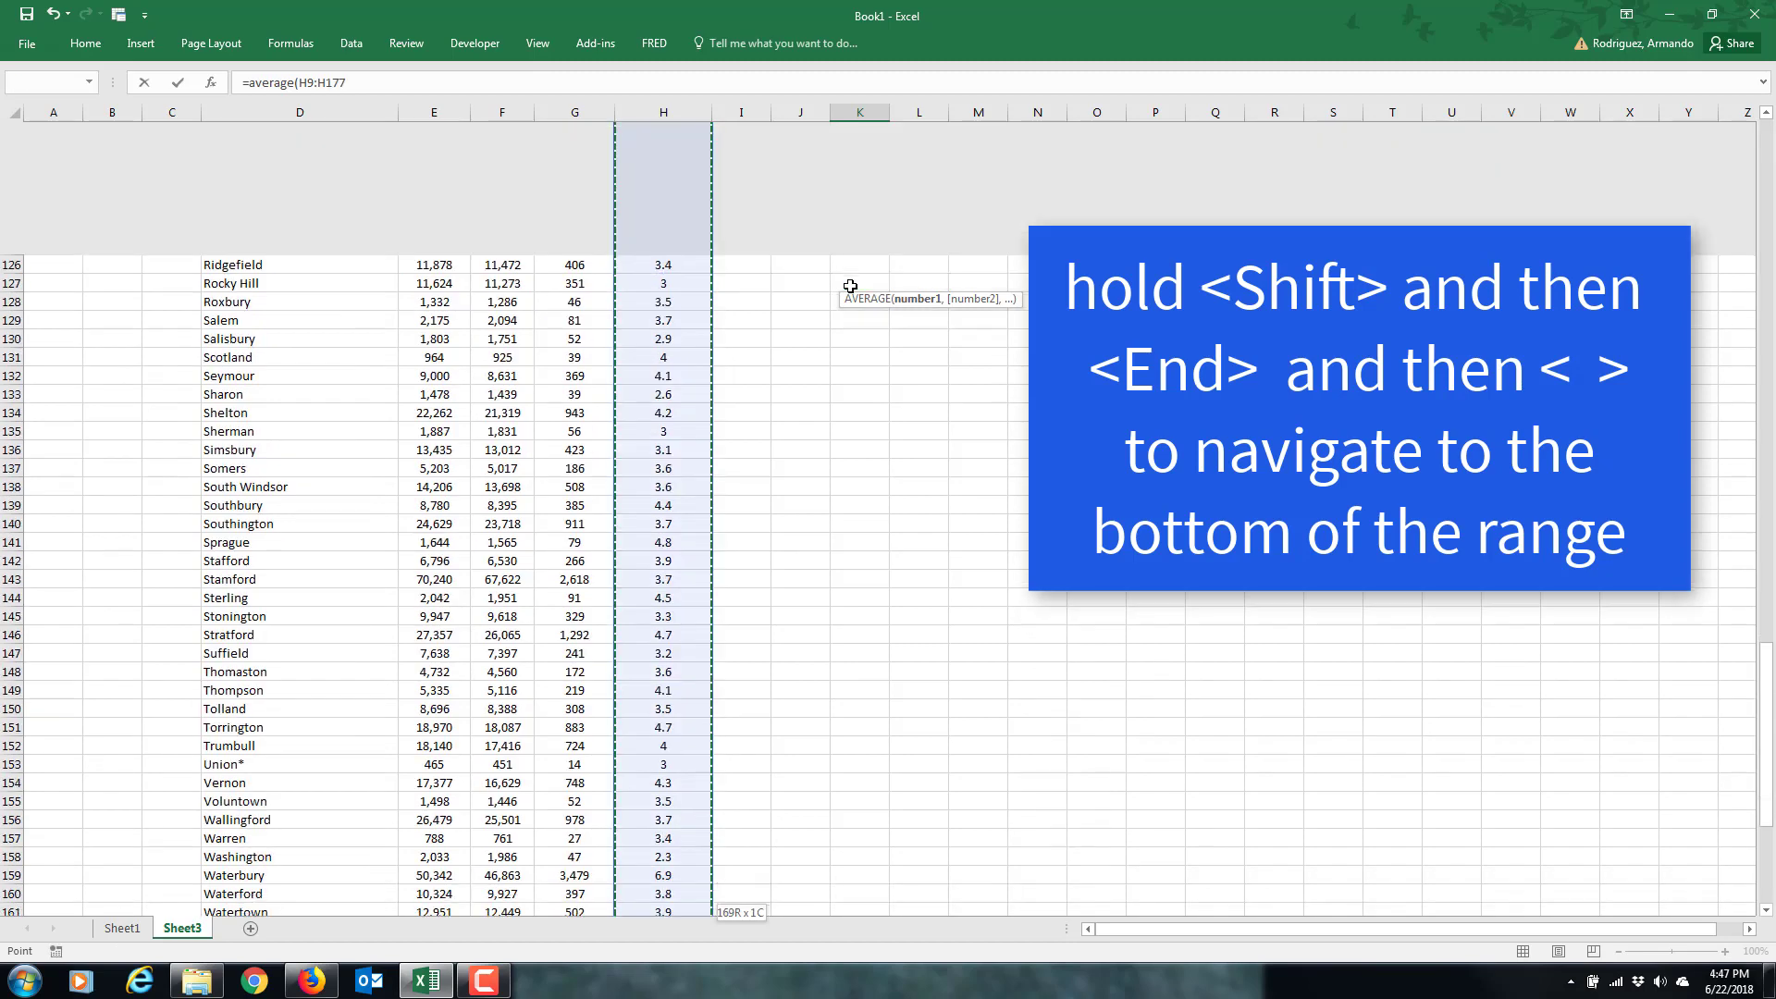
{"action": "key", "text": "Return"}
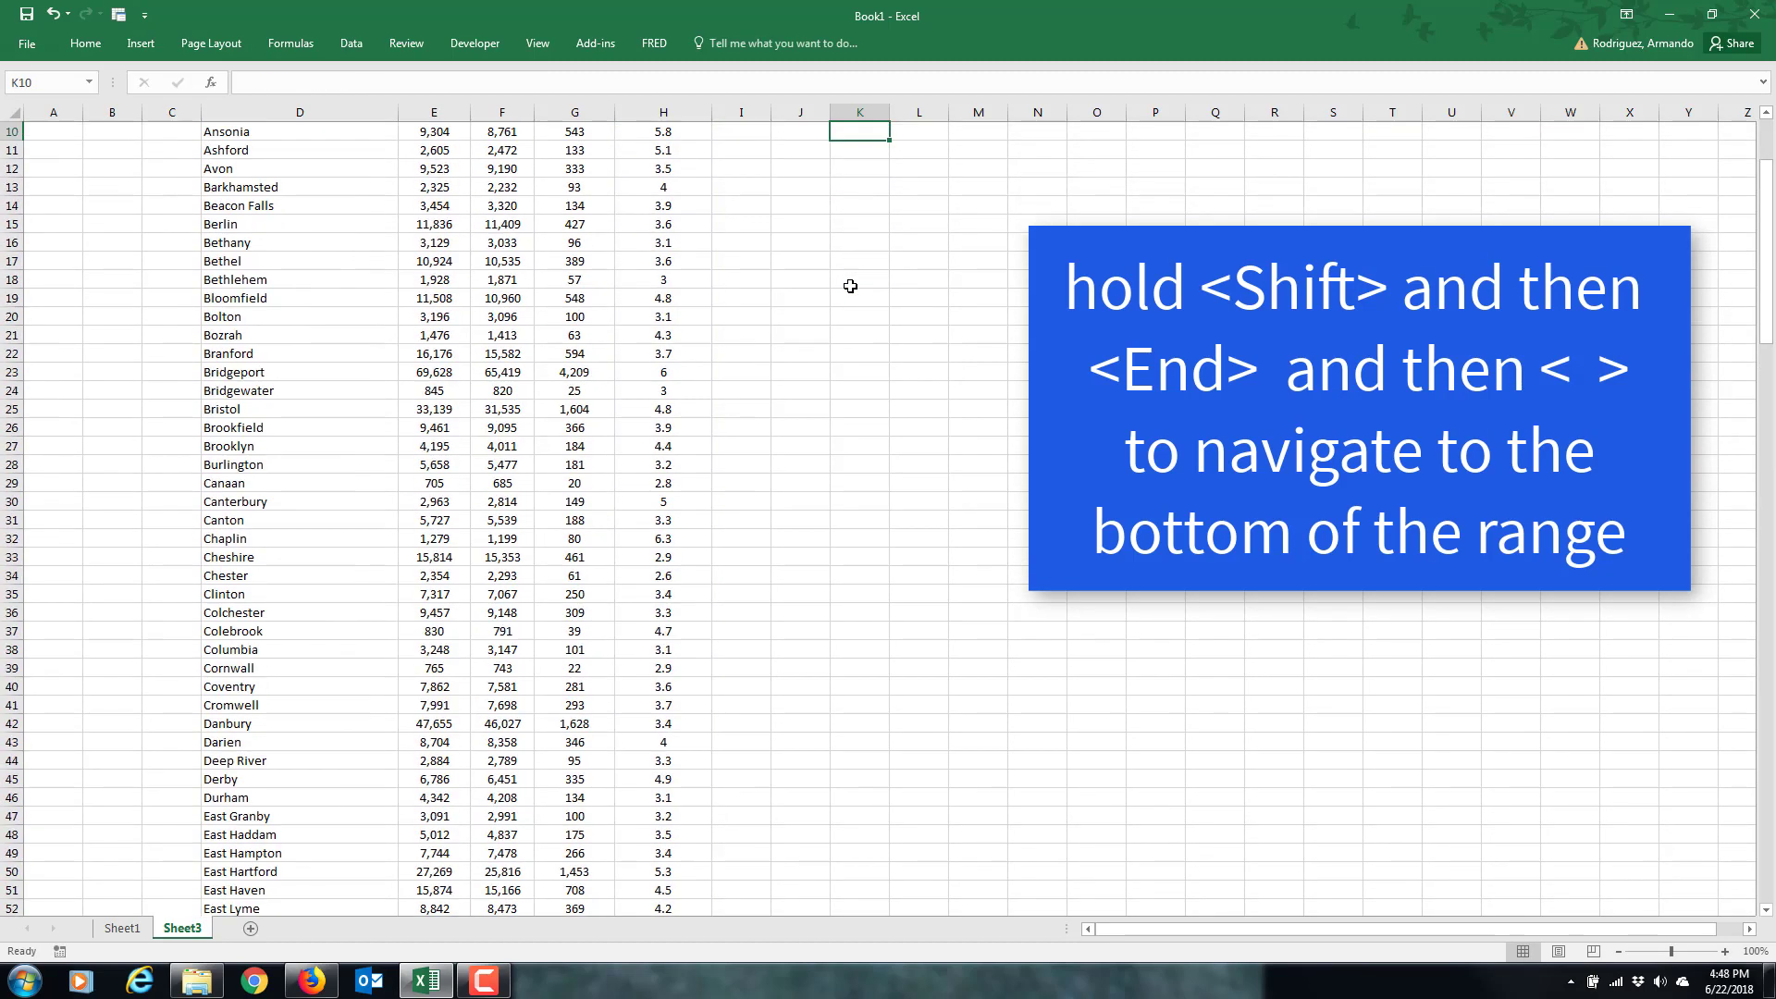
Enter the label "average" in cell J9 beside the formula
{"action": "key", "text": "Left"}
{"action": "type", "text": "average"}
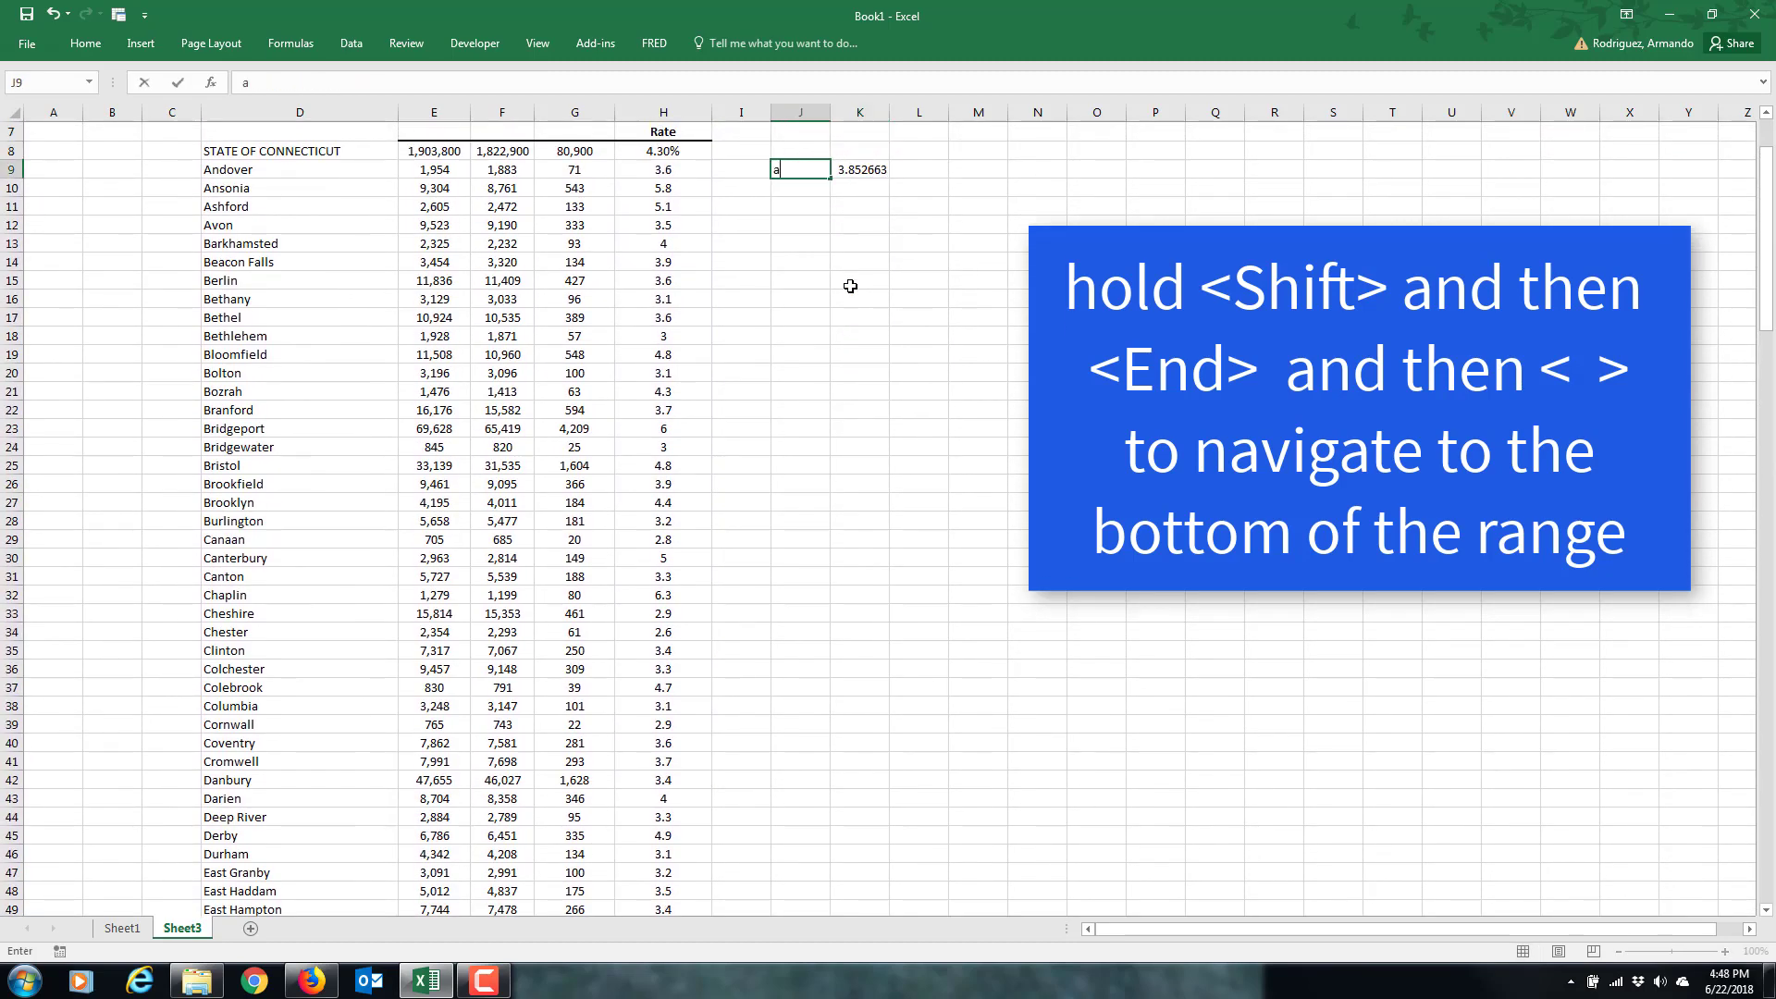
{"action": "key", "text": "Return"}
{"action": "key", "text": "Up"}
{"action": "key", "text": "Right"}
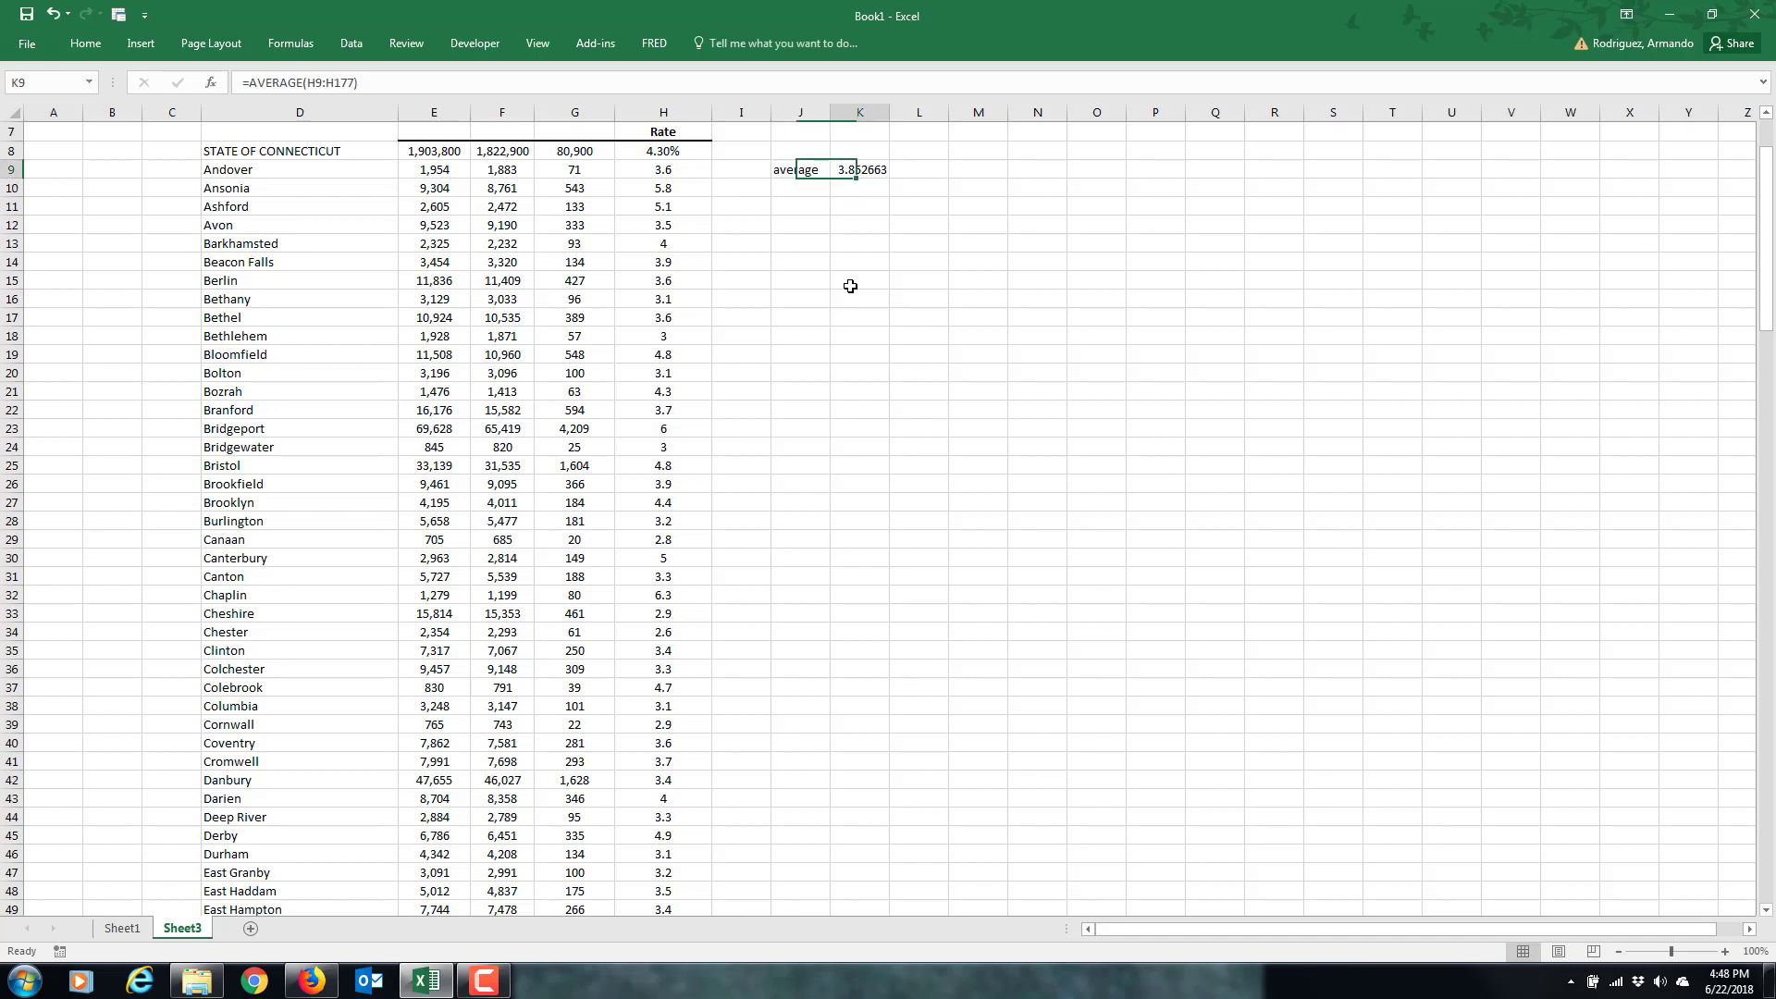
Enter the label "median" in cell J10 below the average label
{"action": "key", "text": "Left"}
{"action": "key", "text": "Down"}
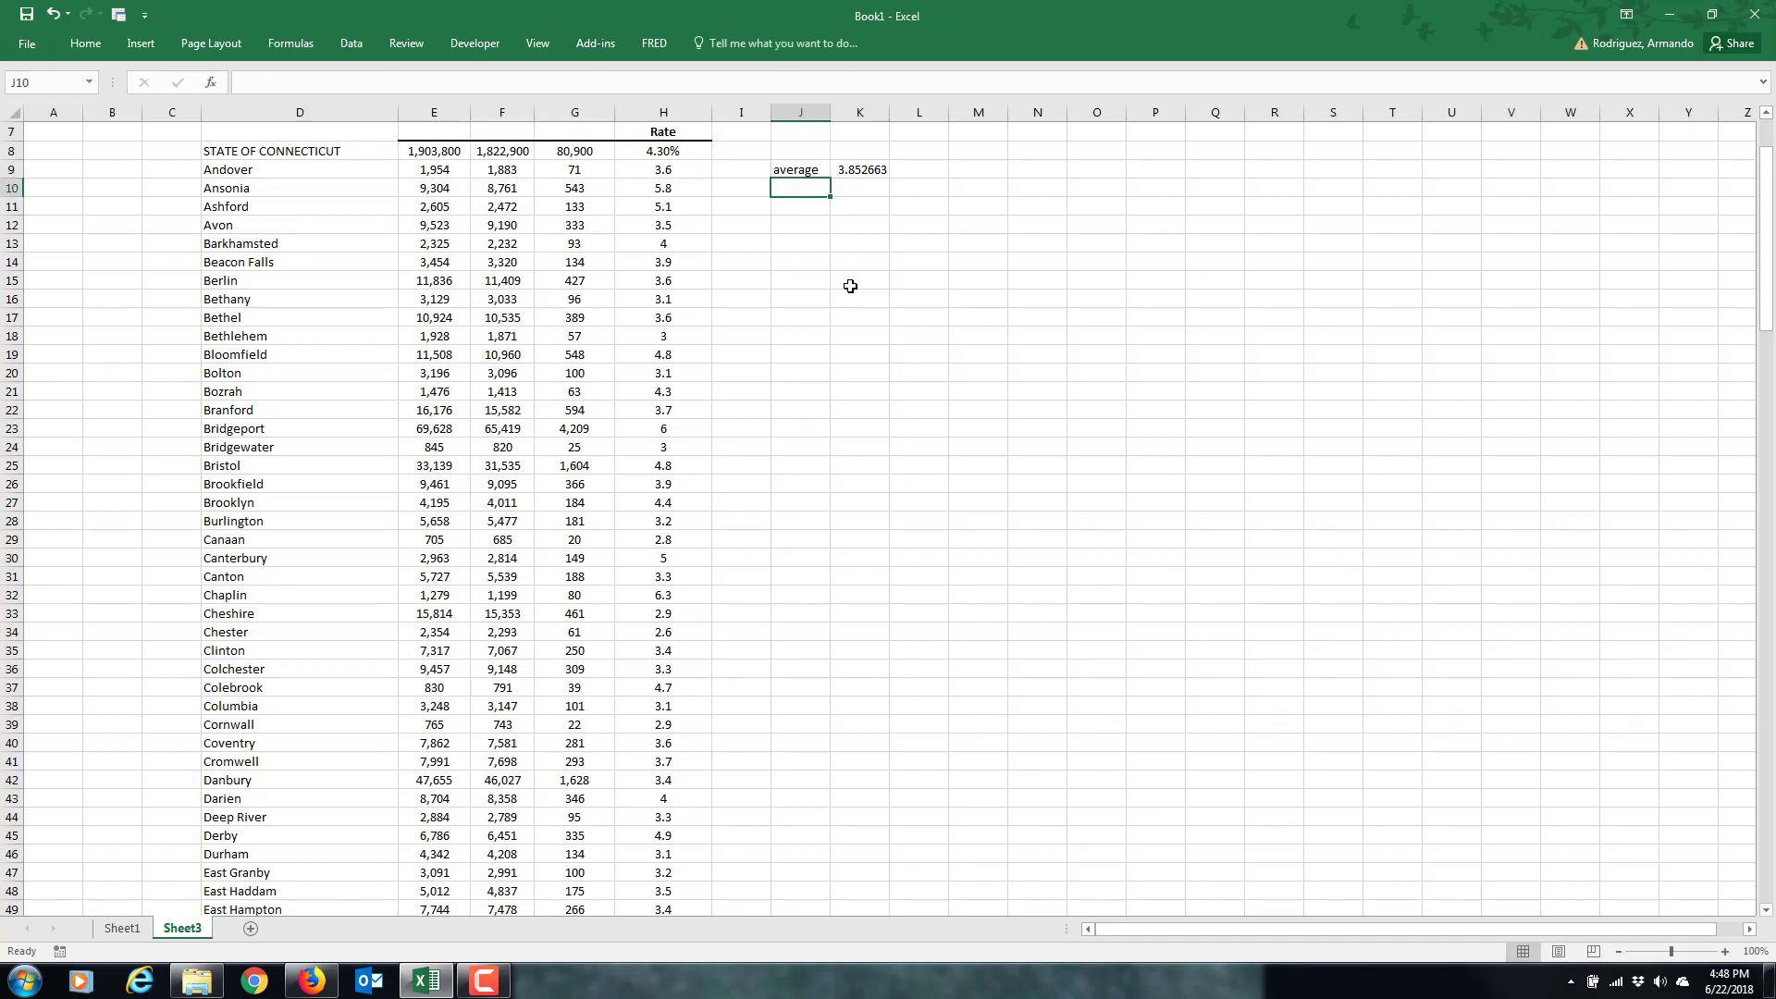
{"action": "type", "text": "m"}
{"action": "key", "text": "BackSpace"}
{"action": "type", "text": "median"}
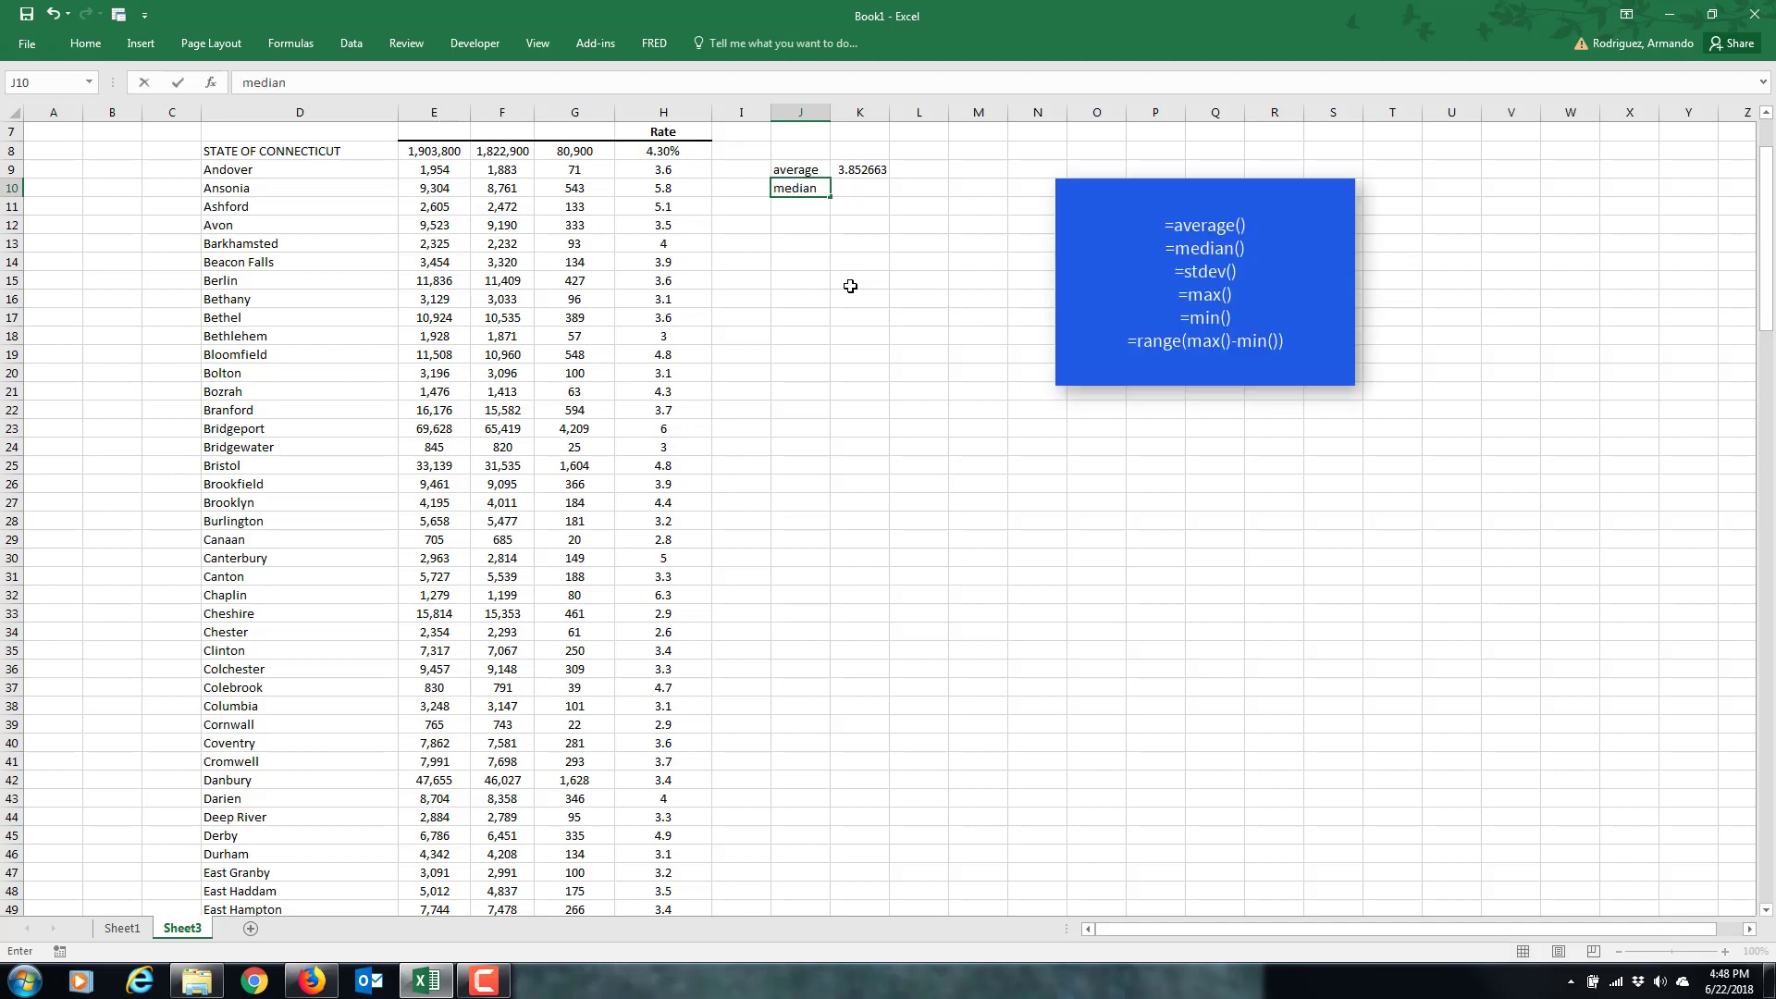
{"action": "key", "text": "Tab"}
Enter a MEDIAN formula in cell K10 covering the town unemployment rates in H9:H177
{"action": "type", "text": "="}
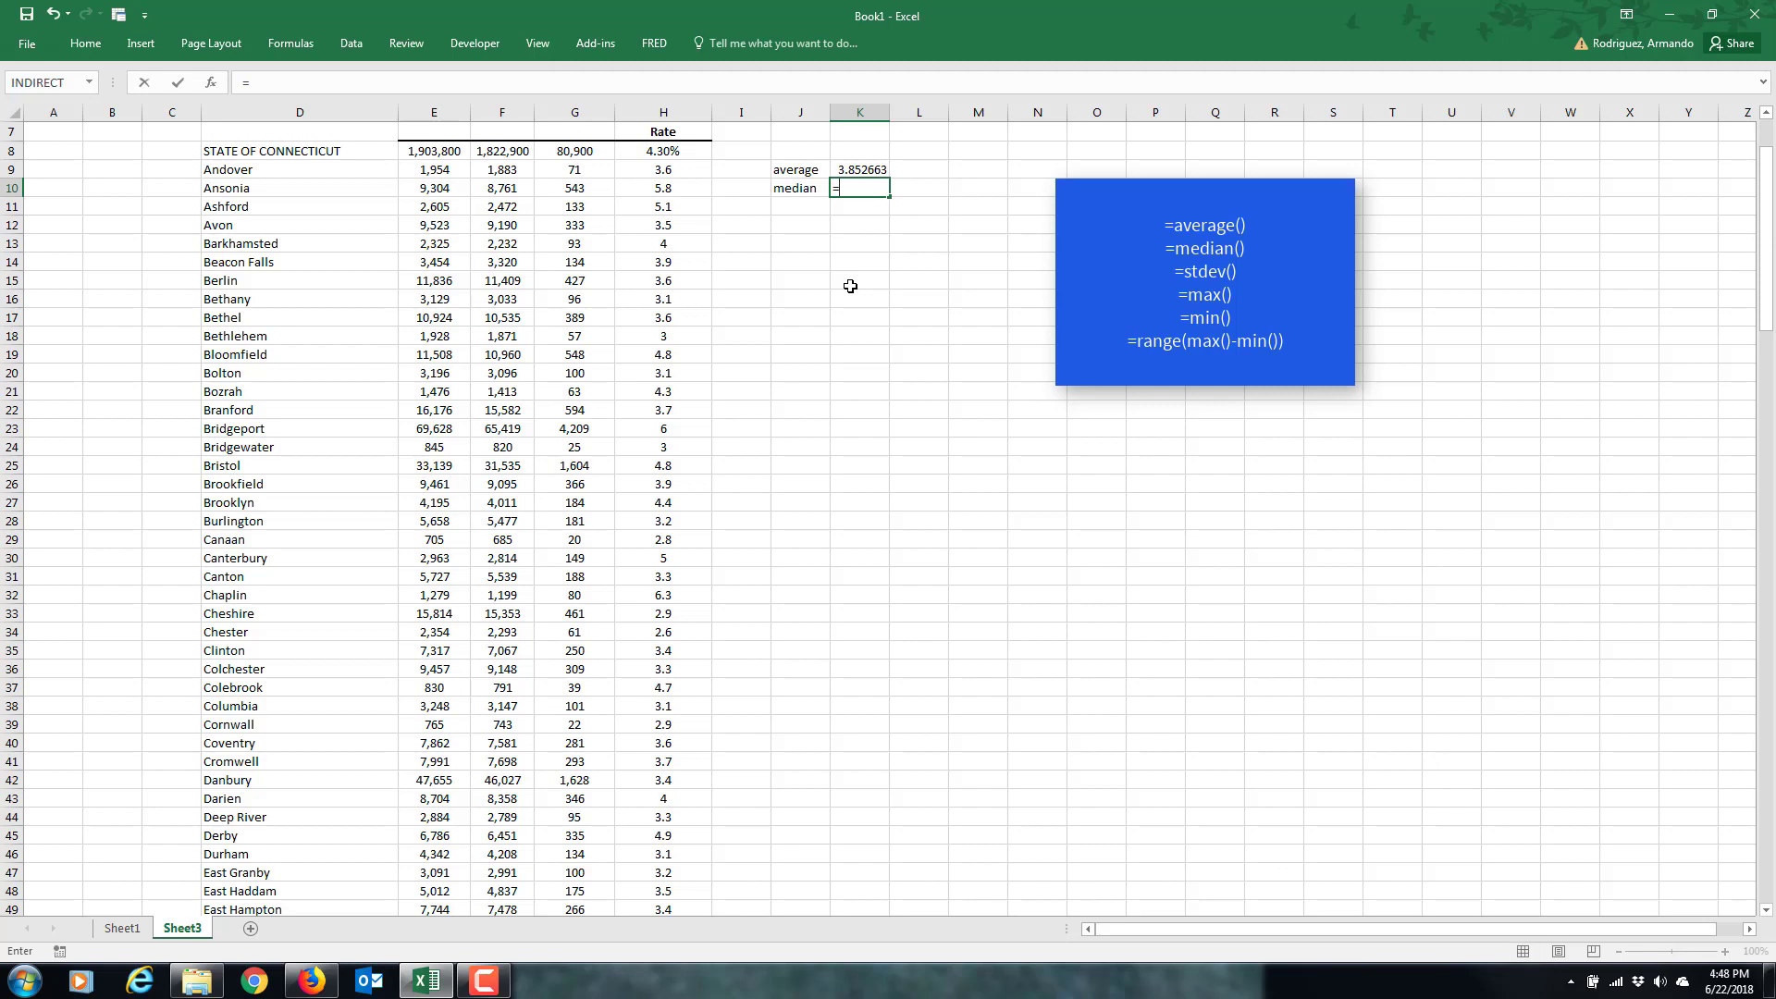
{"action": "type", "text": "med"}
{"action": "key", "text": "Tab"}
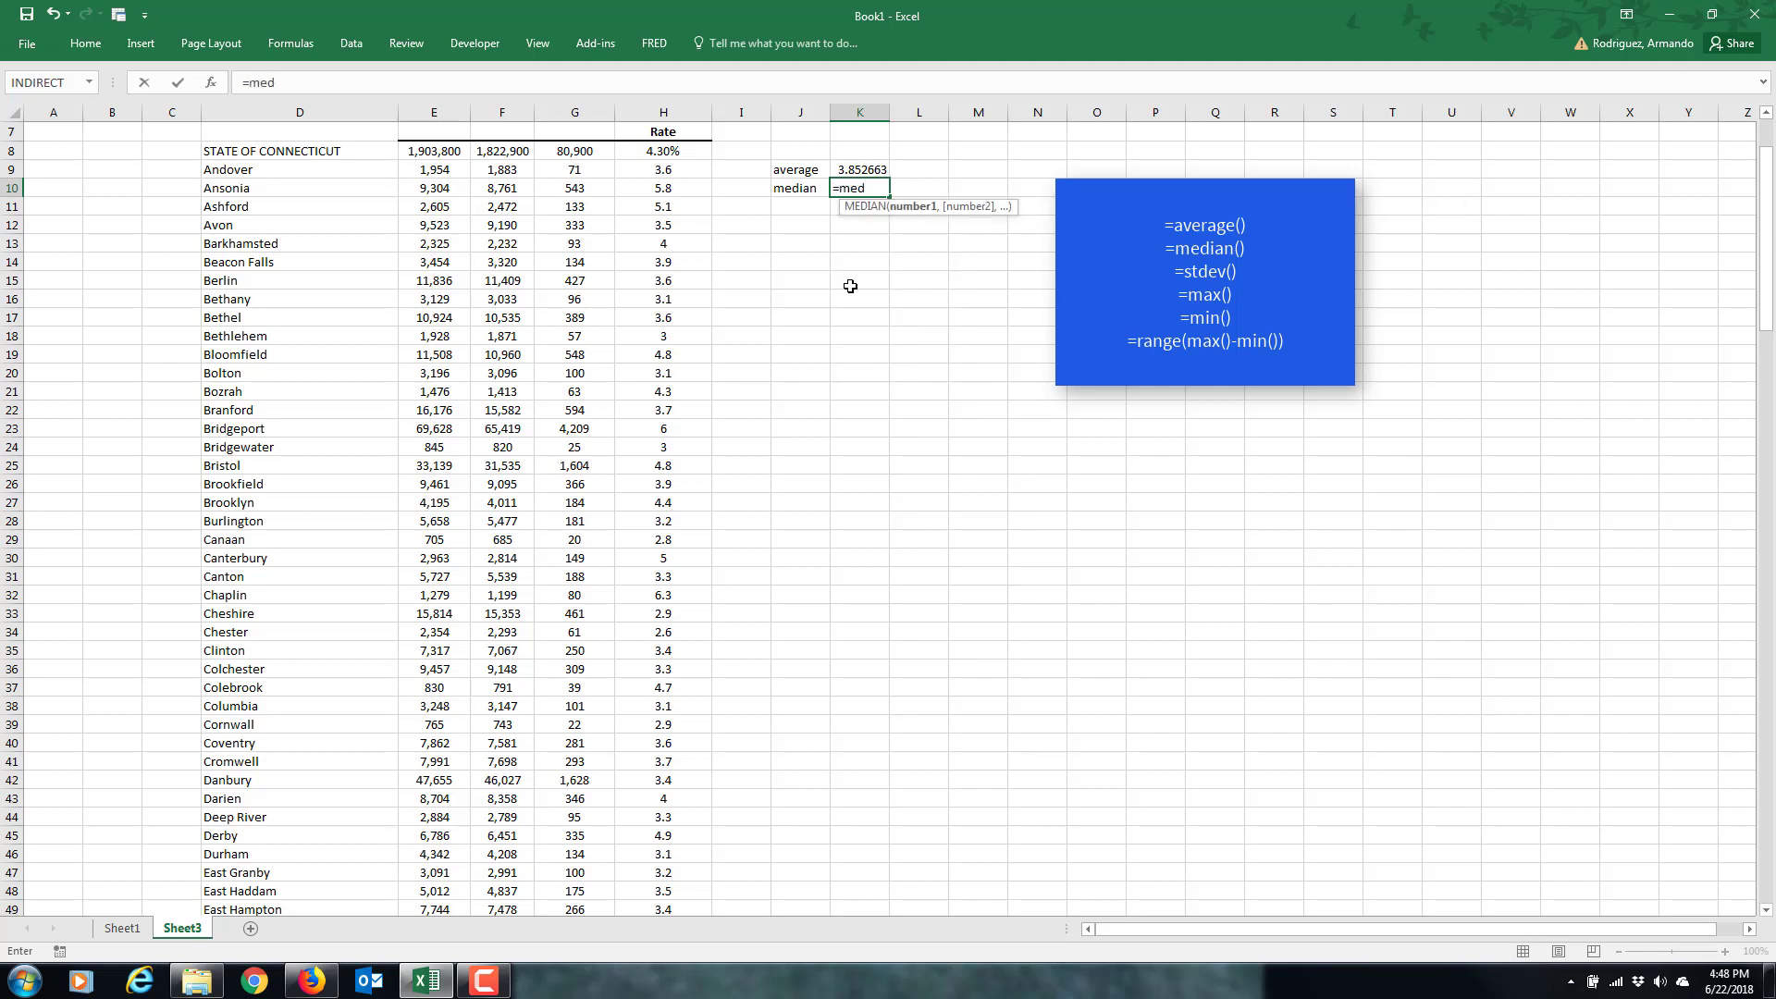
{"action": "key", "text": "Left"}
{"action": "key", "text": "Left"}
{"action": "key", "text": "Left"}
{"action": "key", "text": "Up"}
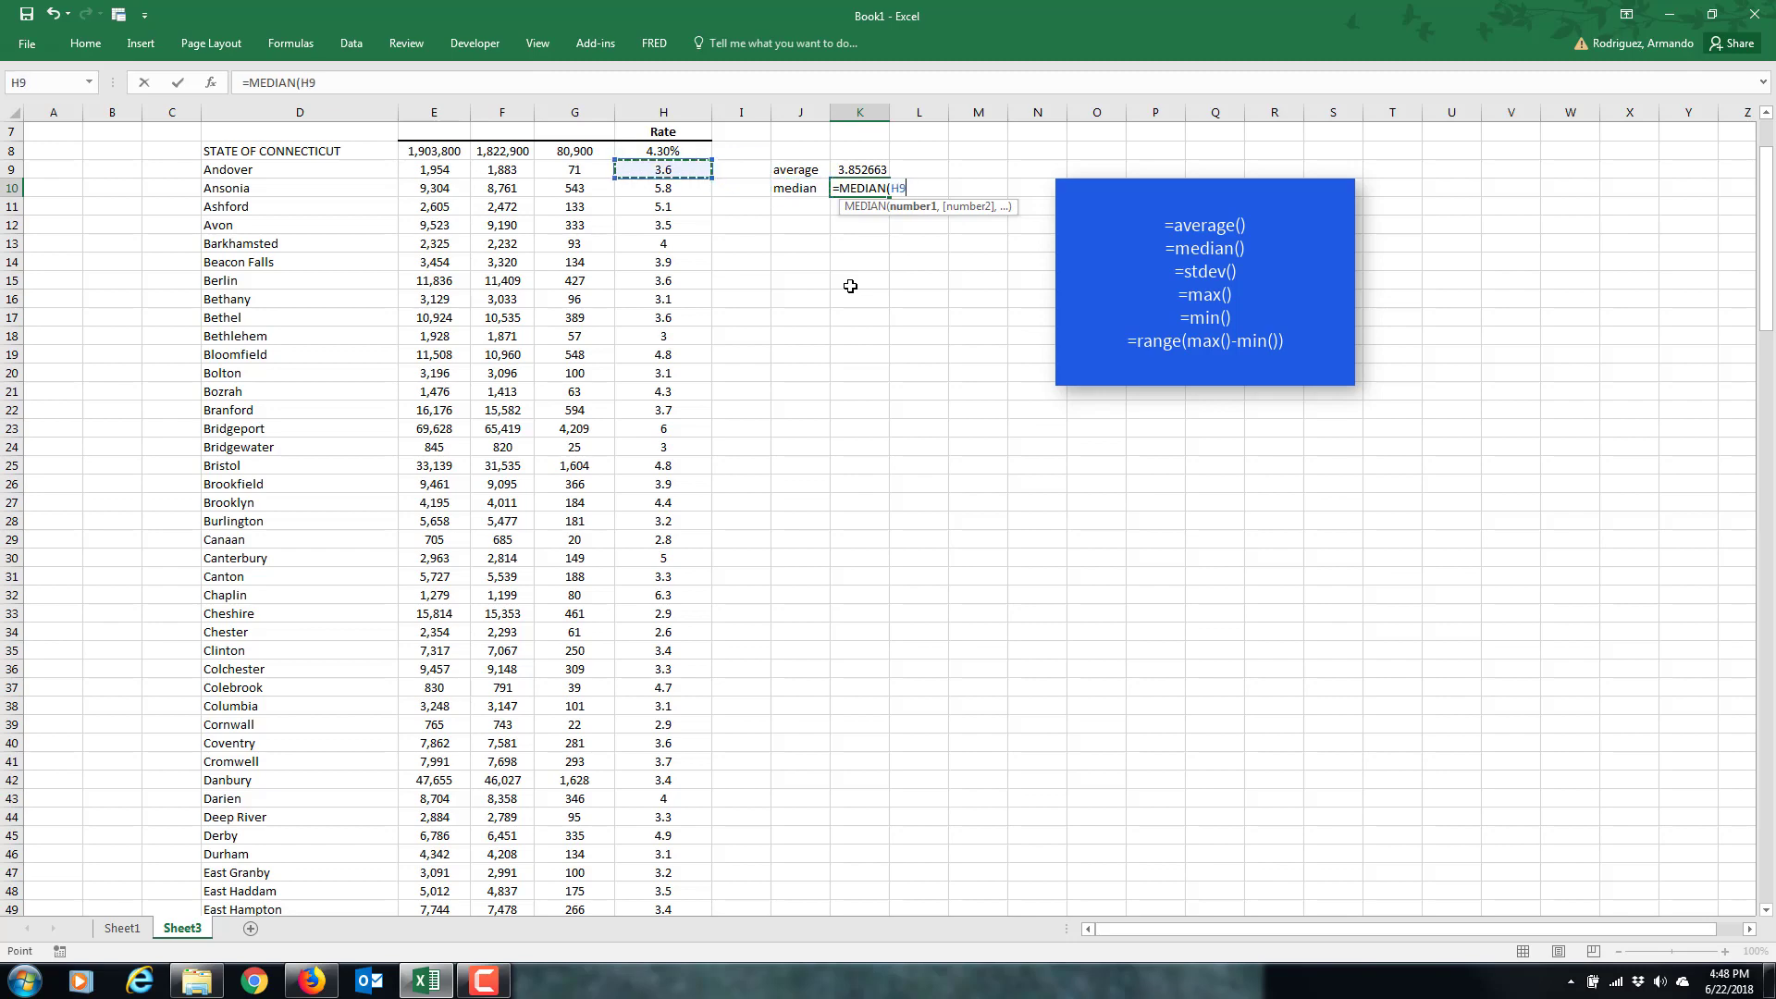
{"action": "key", "text": "ctrl+shift+Down"}
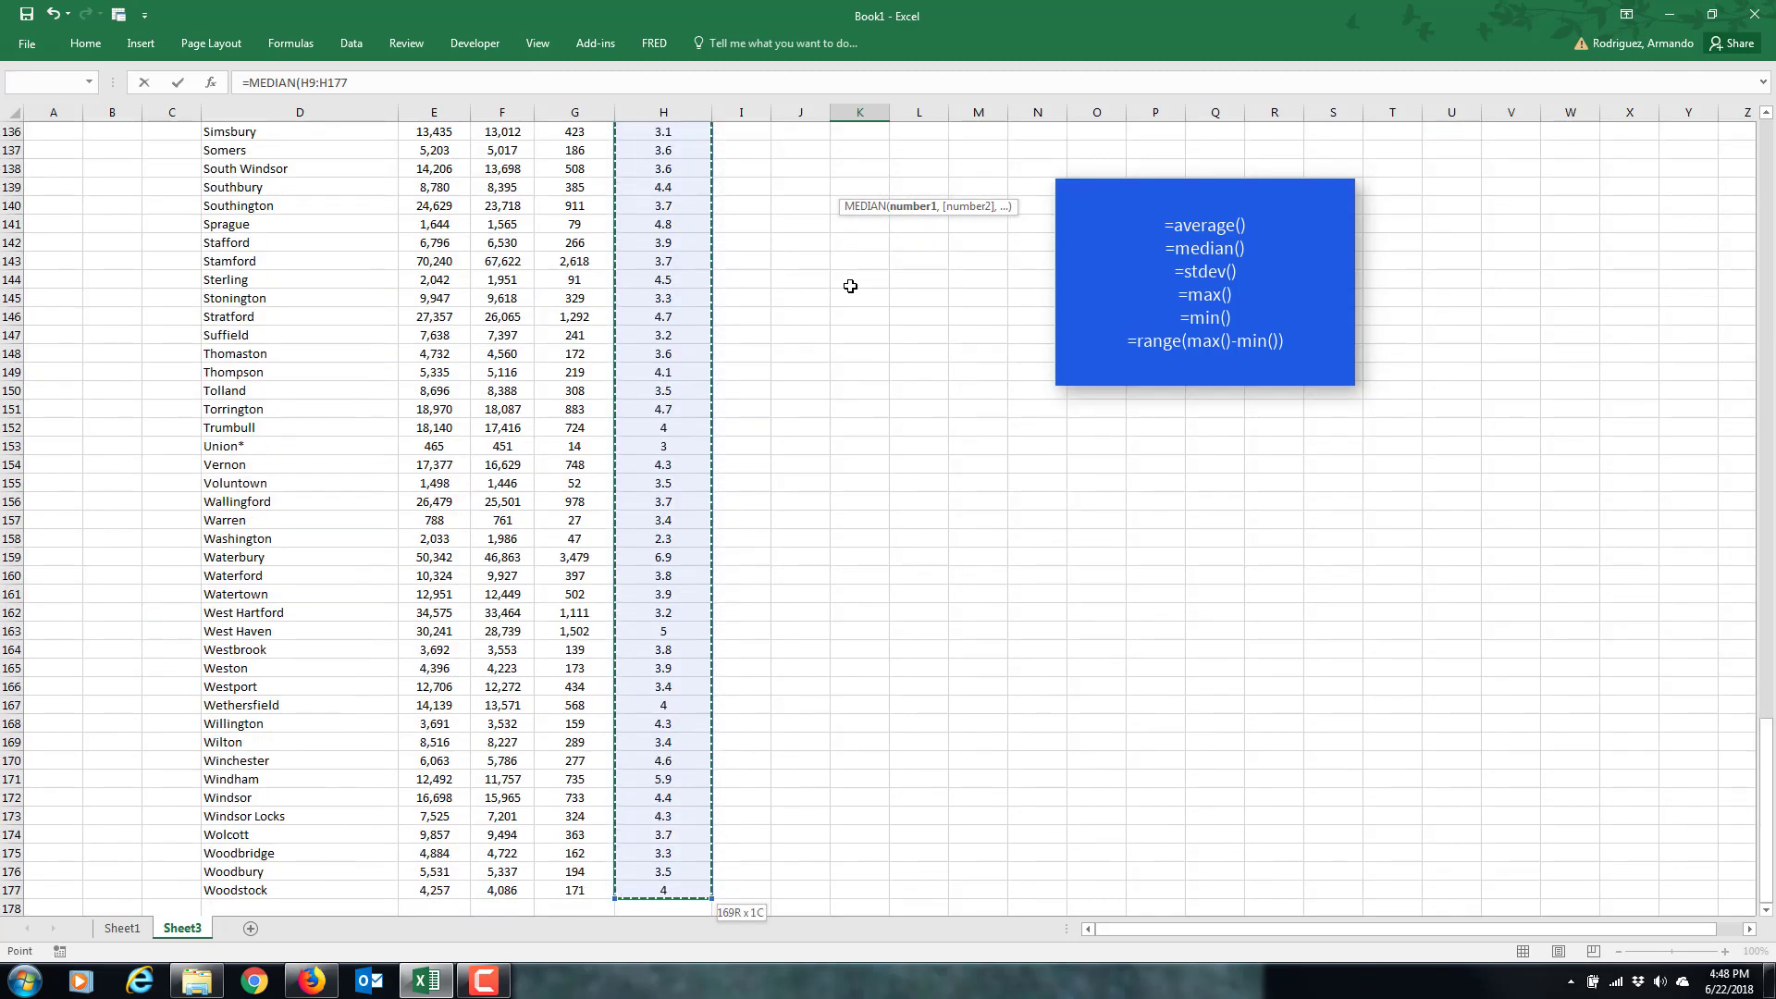
{"action": "key", "text": "Return"}
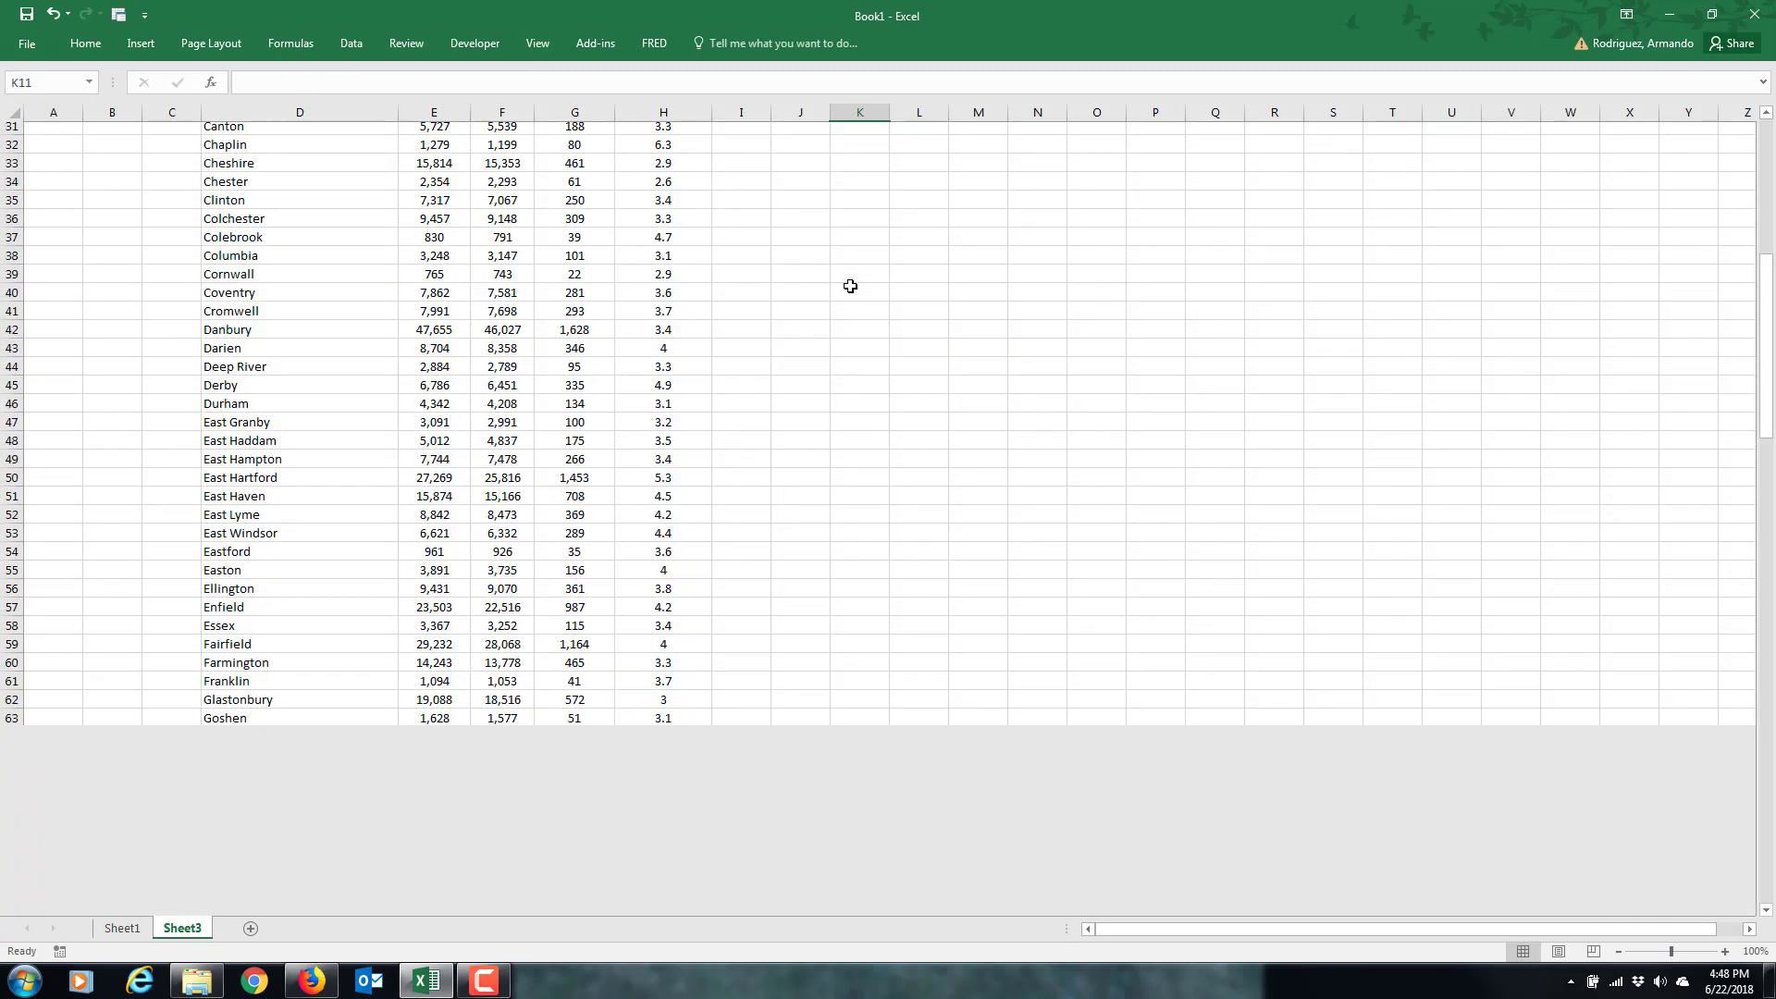
Enter the label "stdev" in cell J12, leaving row 11 blank below the median
{"action": "key", "text": "Up"}
{"action": "key", "text": "Up"}
{"action": "key", "text": "Down"}
{"action": "key", "text": "Down"}
{"action": "key", "text": "Down"}
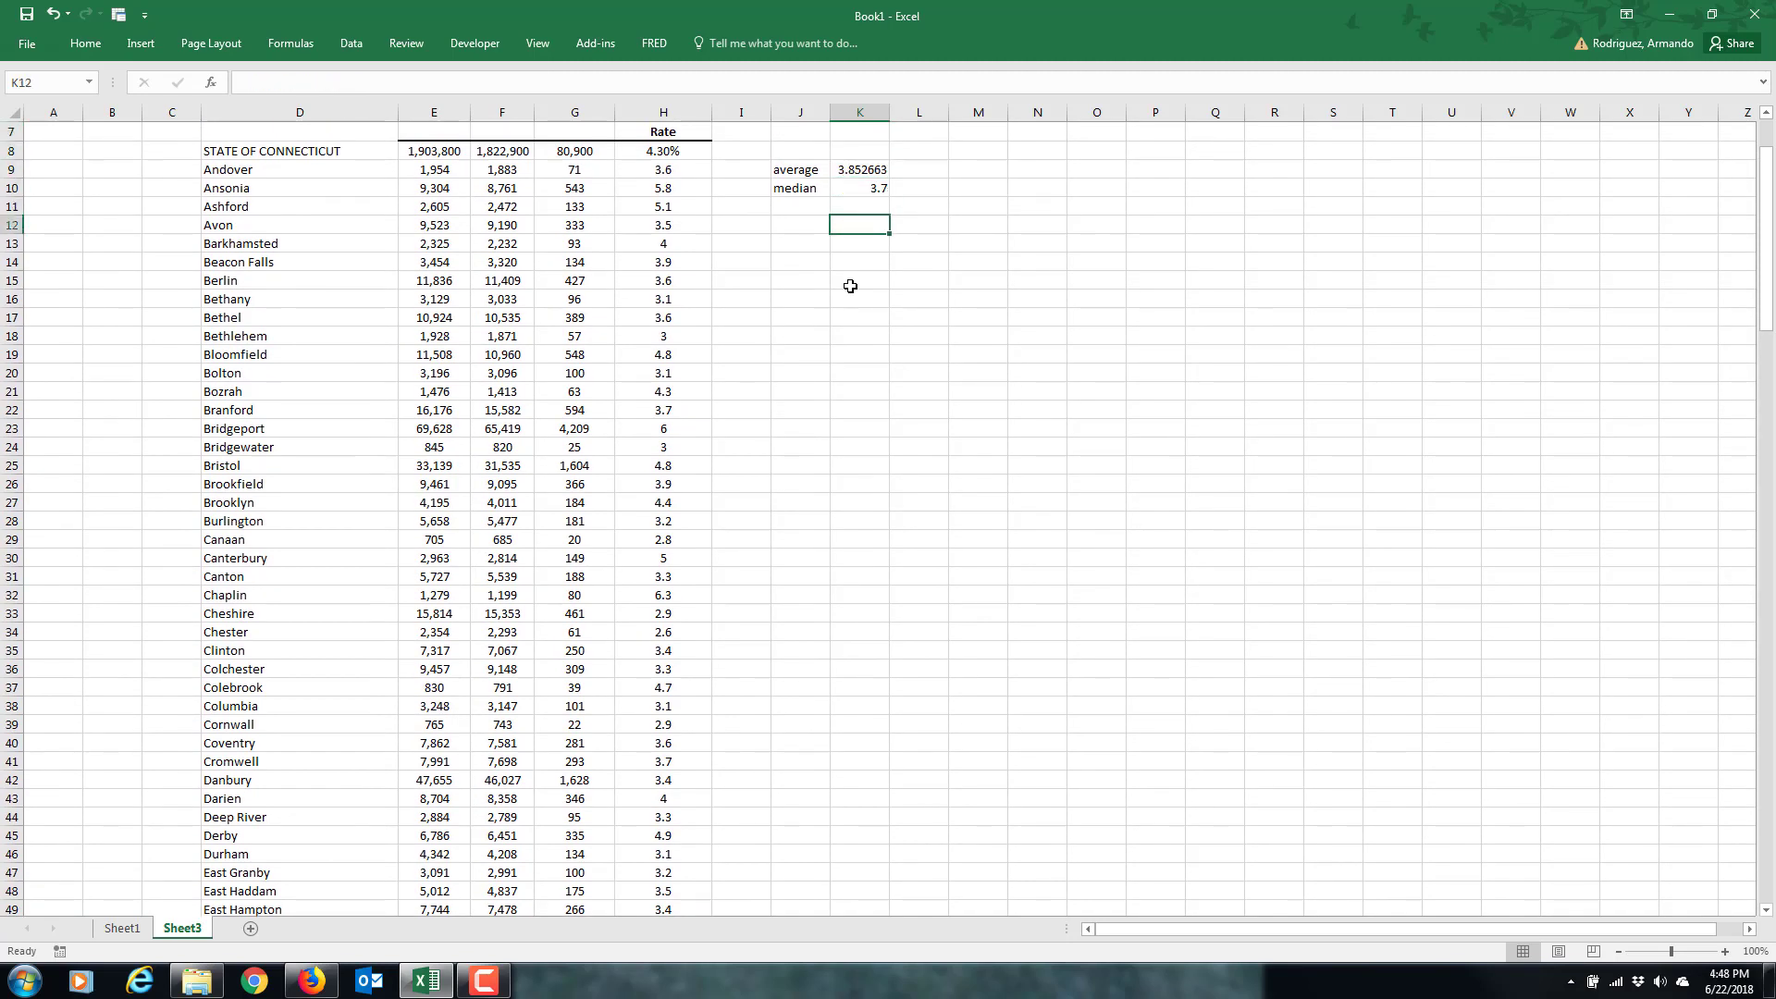
{"action": "key", "text": "Left"}
{"action": "type", "text": "stdec"}
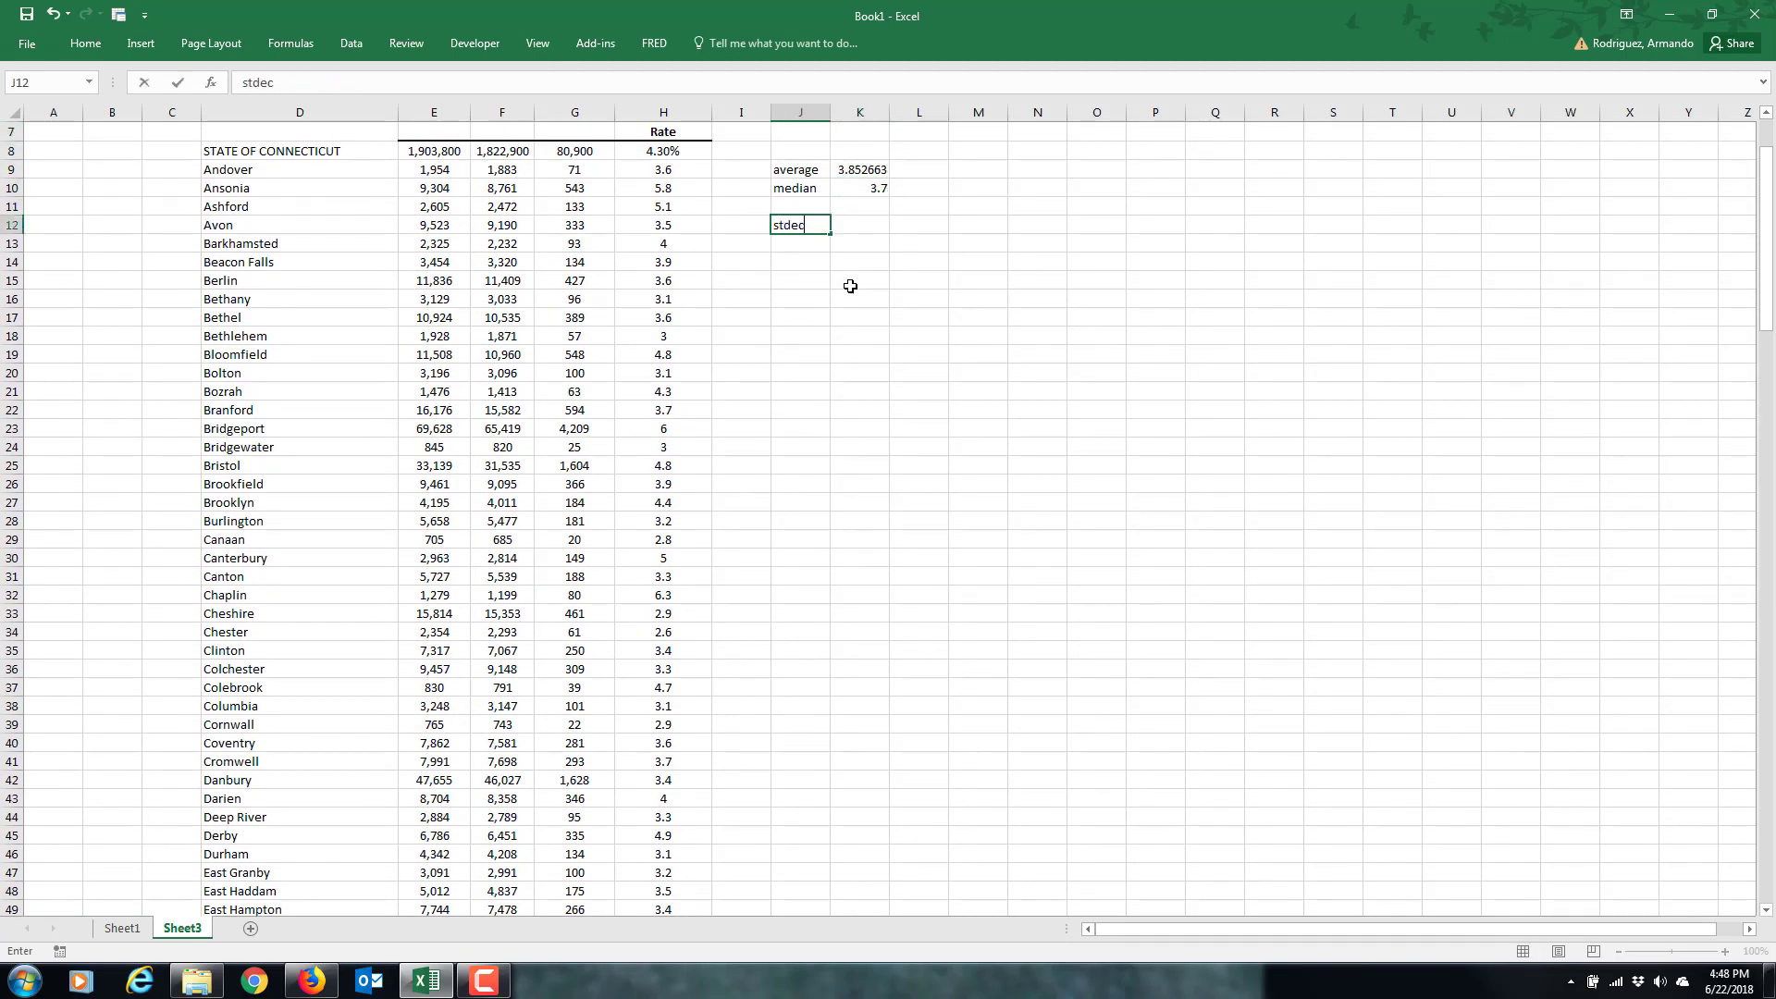
{"action": "key", "text": "BackSpace"}
{"action": "type", "text": "v"}
{"action": "key", "text": "Right"}
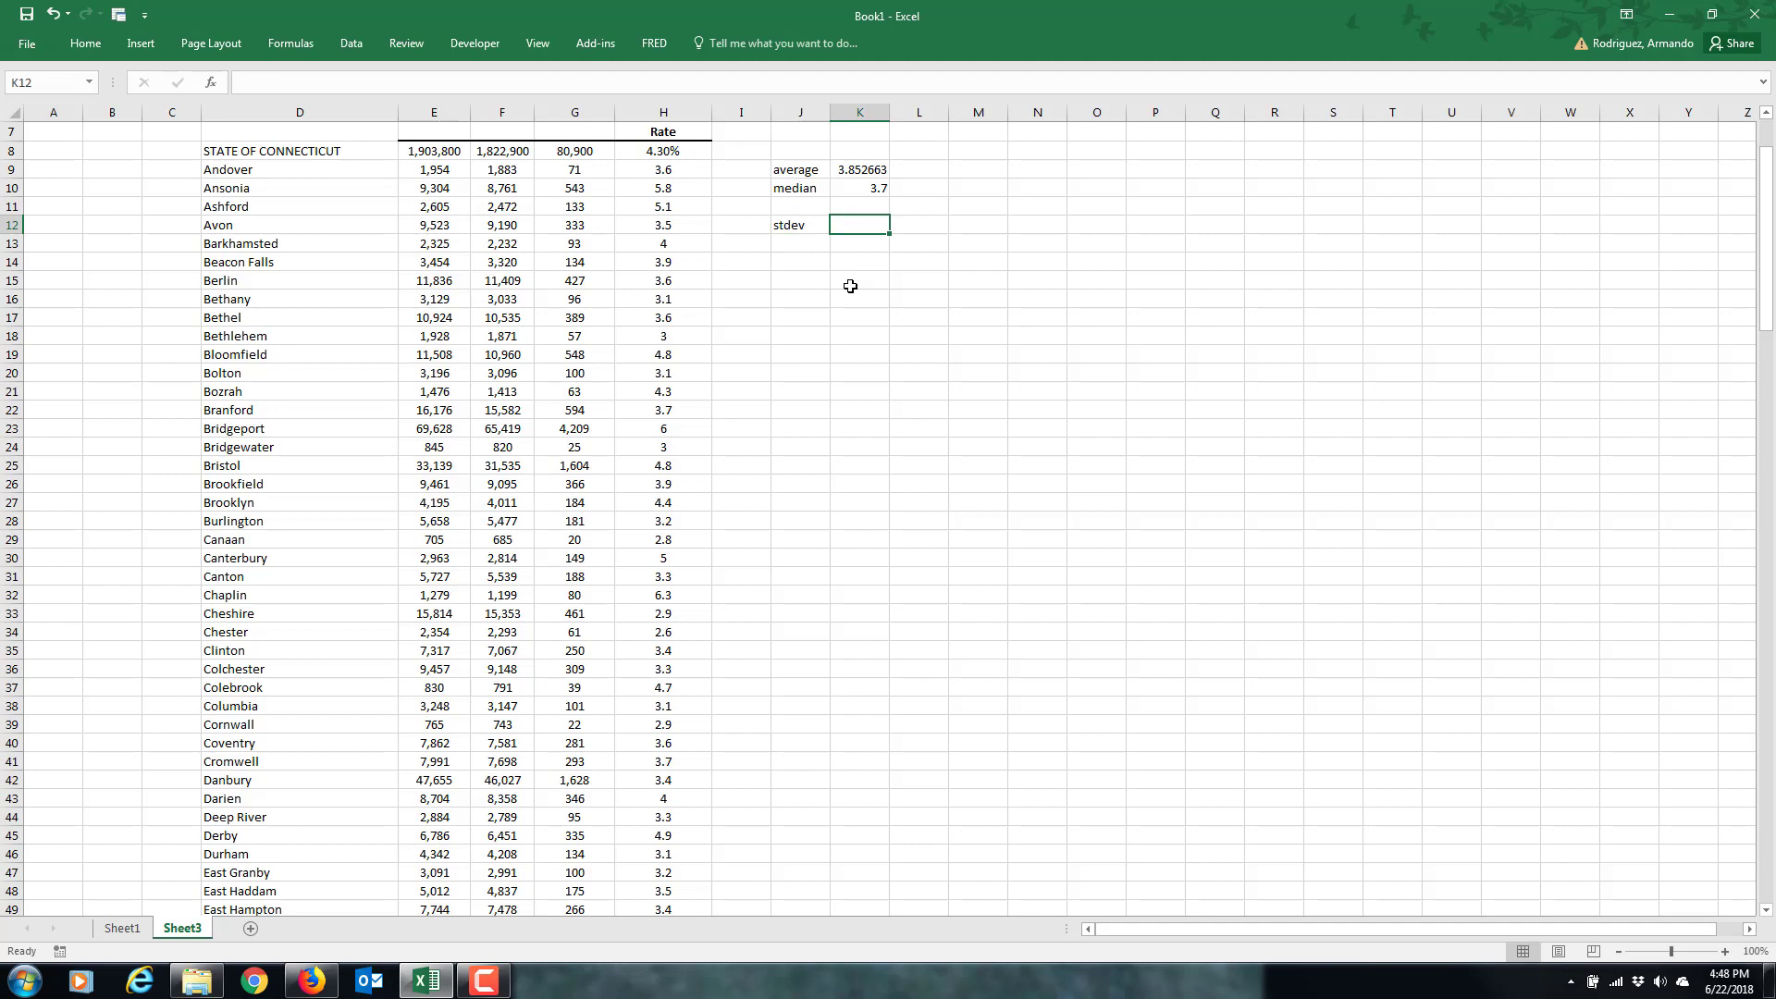
Enter a STDEV formula in cell K12 covering the town unemployment rates in H9:H177
{"action": "type", "text": "=stdev("}
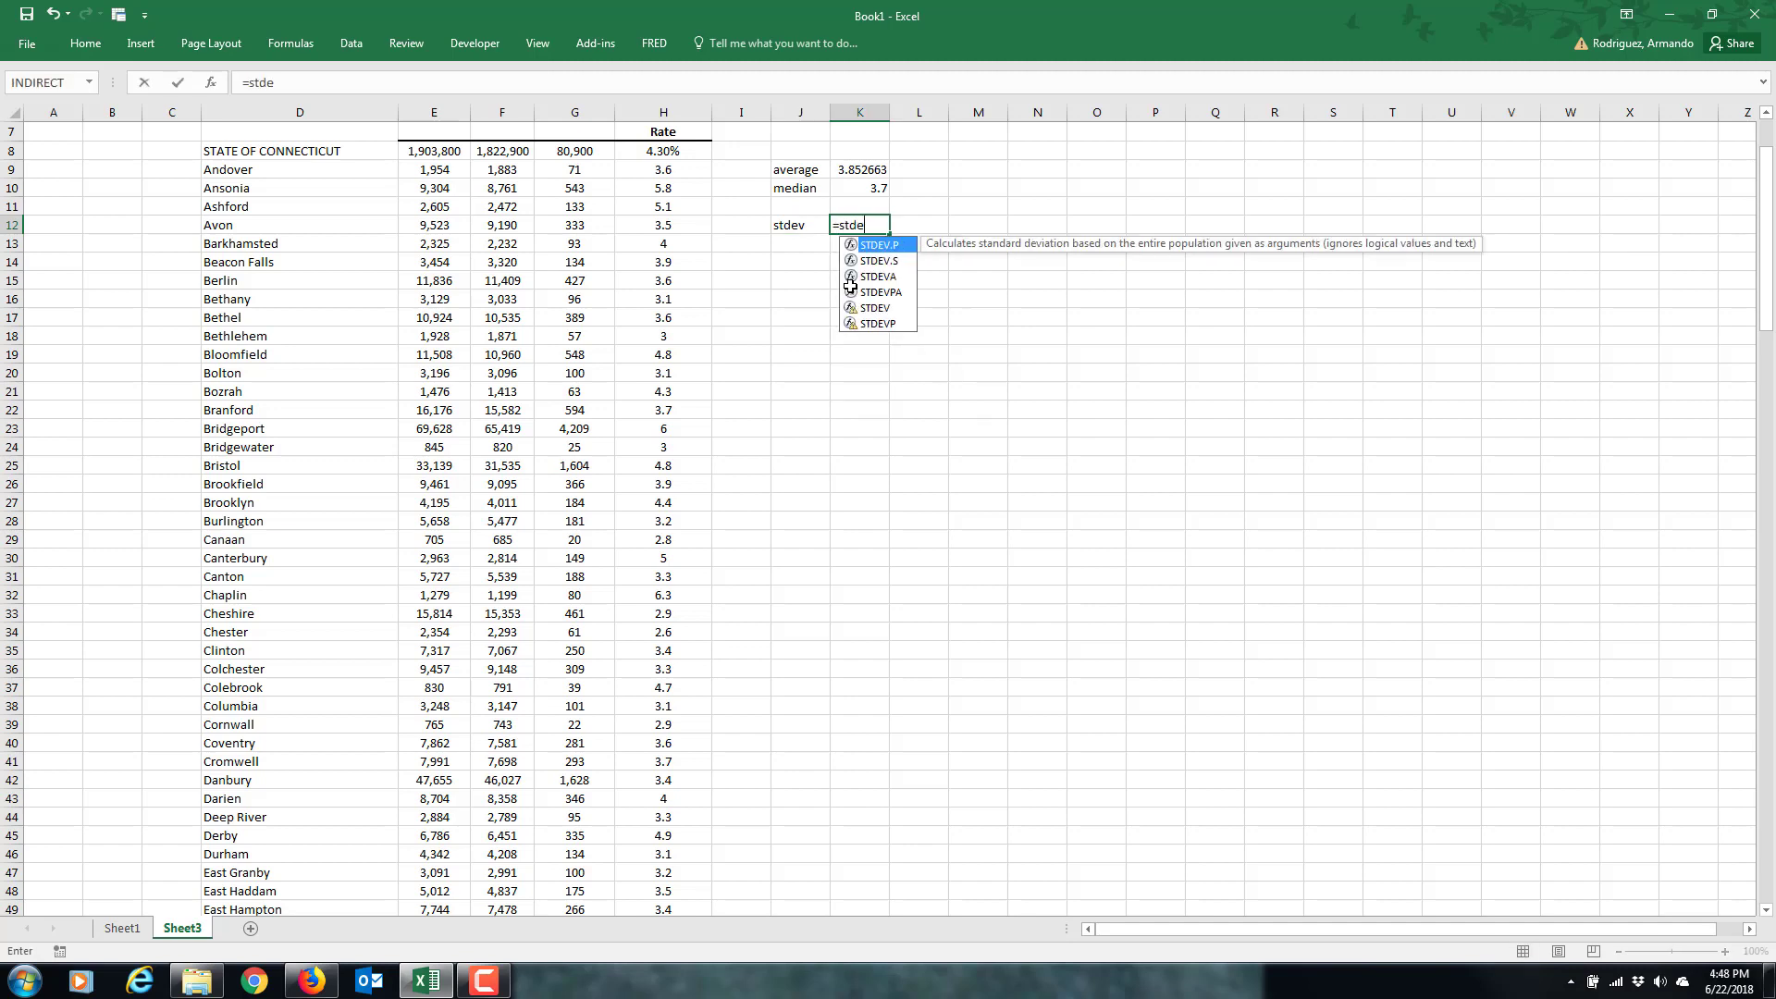
{"action": "key", "text": "Left"}
{"action": "key", "text": "Left"}
{"action": "key", "text": "Left"}
{"action": "key", "text": "Up"}
{"action": "key", "text": "Up"}
{"action": "key", "text": "Up"}
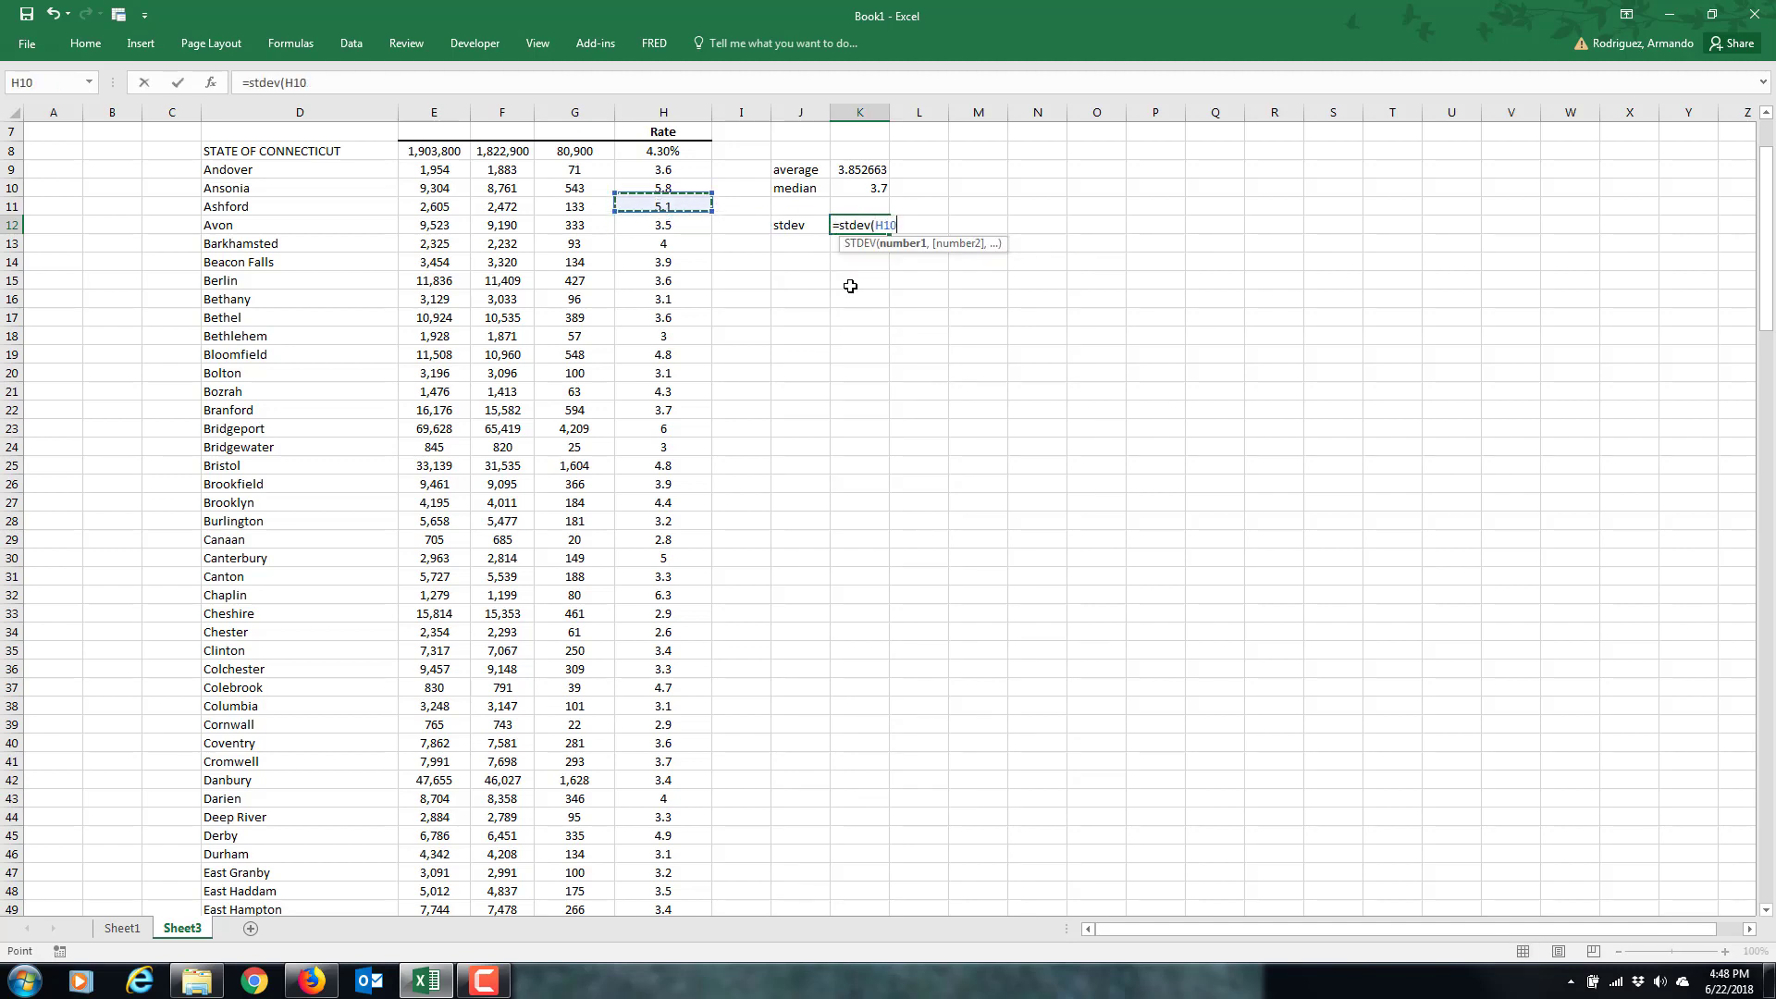
{"action": "key", "text": "End"}
{"action": "key", "text": "shift+Down"}
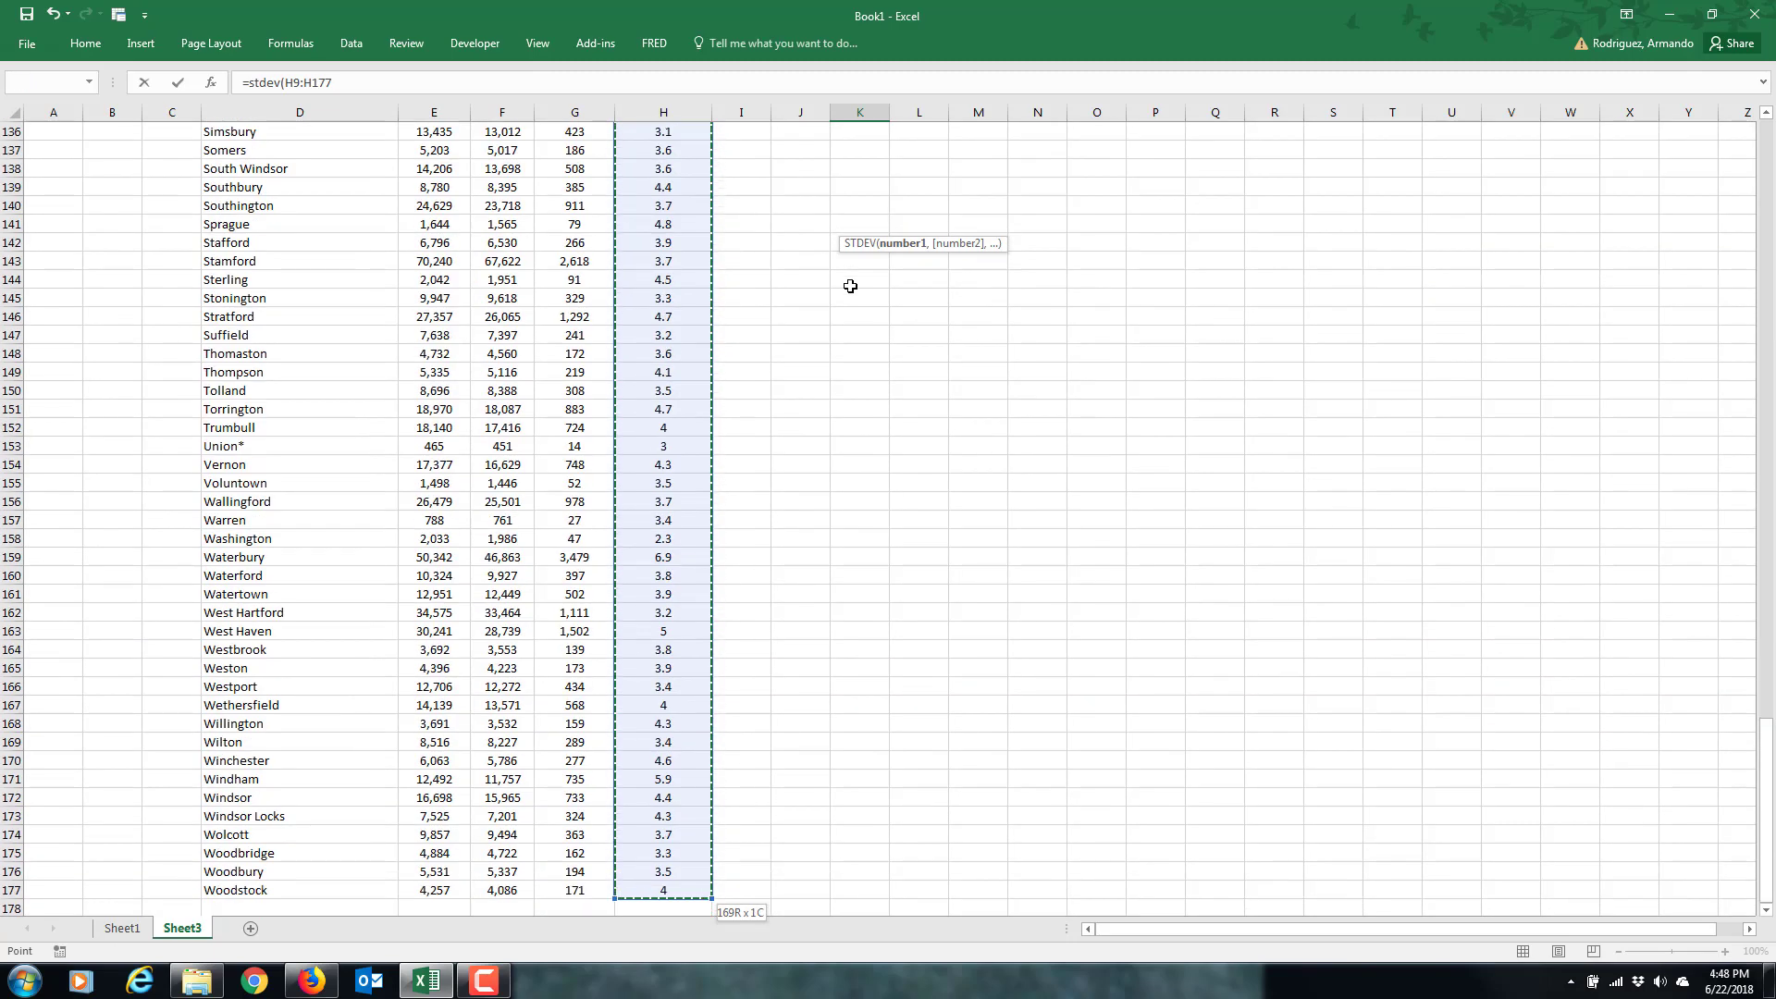
{"action": "key", "text": "Return"}
Enter the labels "max", "min" and "range" in cells J13, J14 and J15 below the stdev label
{"action": "key", "text": "Up"}
{"action": "key", "text": "Up"}
{"action": "key", "text": "Up"}
{"action": "key", "text": "Up"}
{"action": "key", "text": "Down"}
{"action": "key", "text": "Down"}
{"action": "key", "text": "Down"}
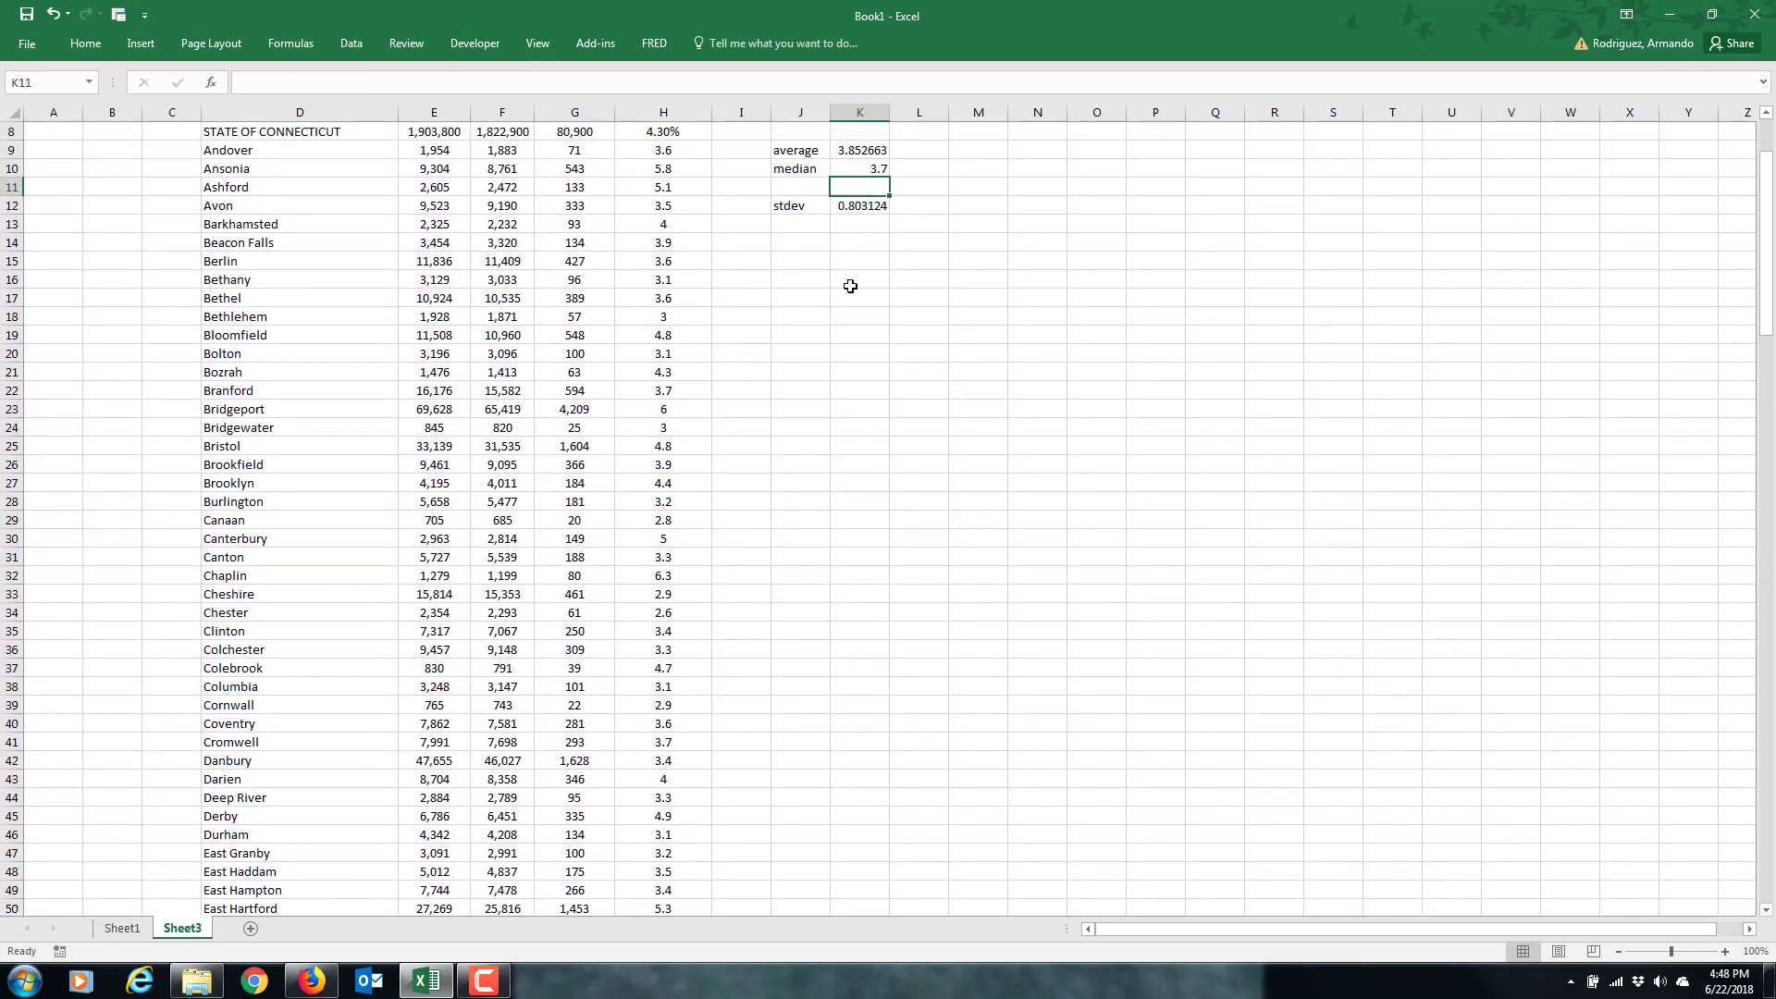
{"action": "key", "text": "Left"}
{"action": "key", "text": "Down"}
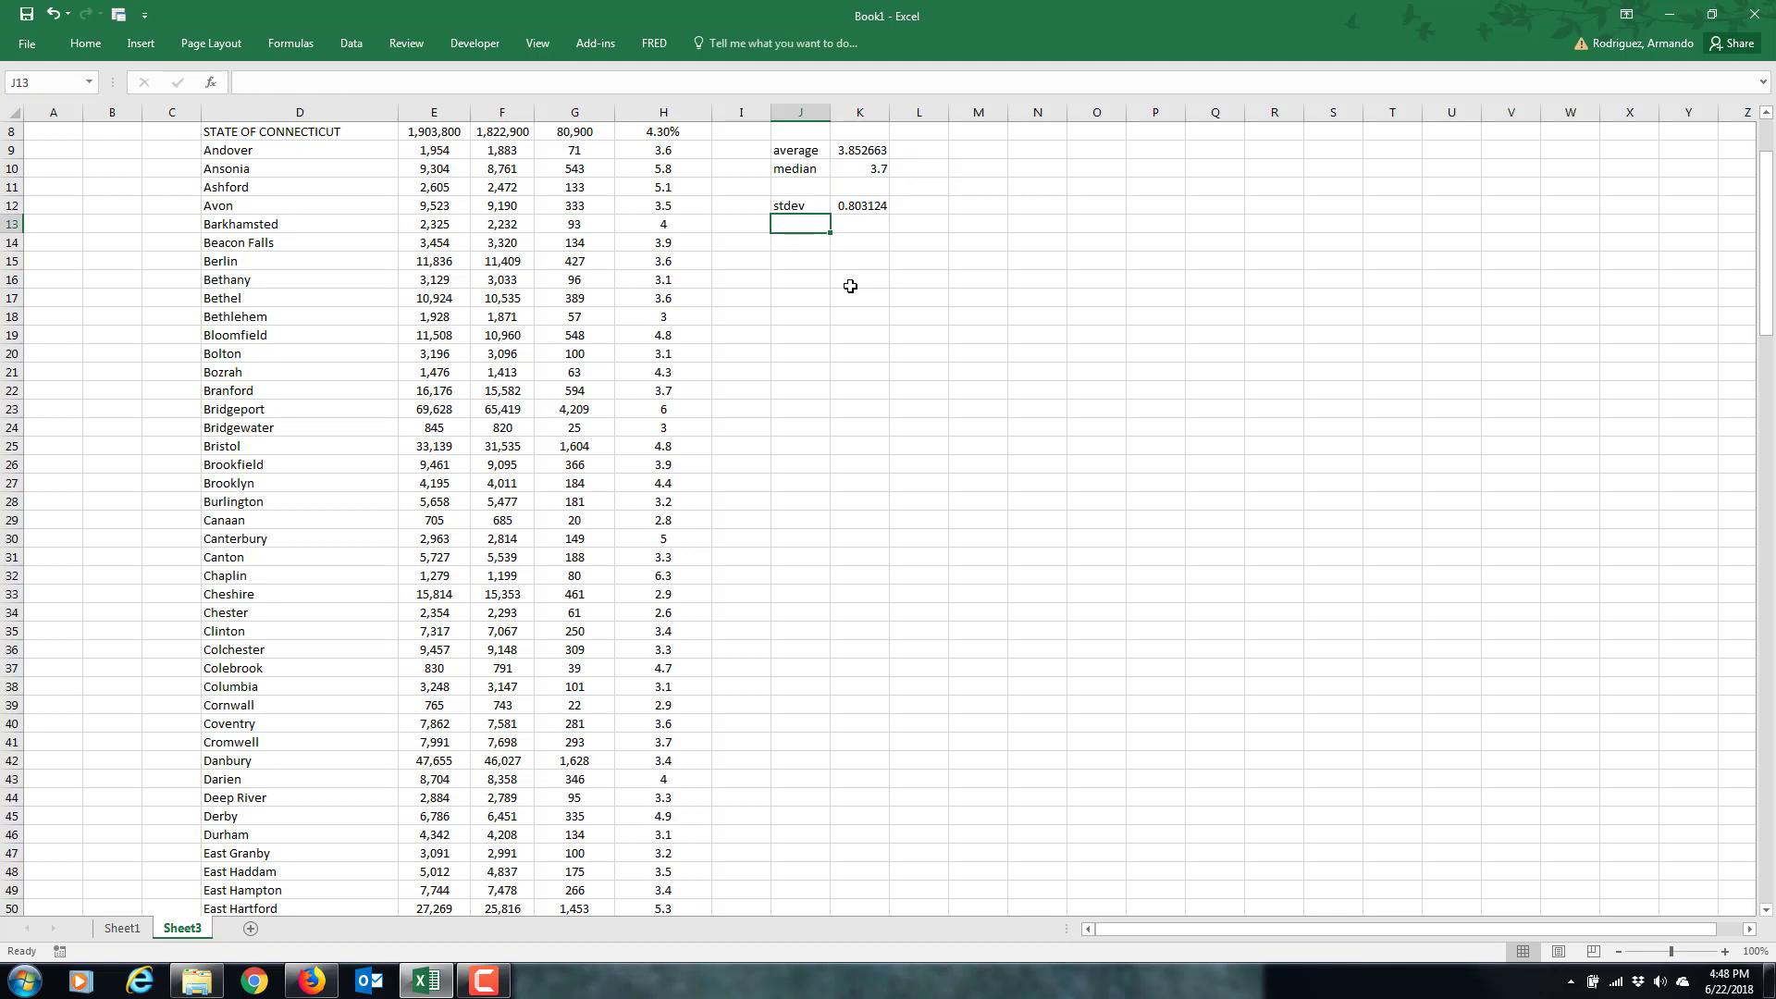
{"action": "type", "text": "max"}
{"action": "key", "text": "Return"}
{"action": "type", "text": "m"}
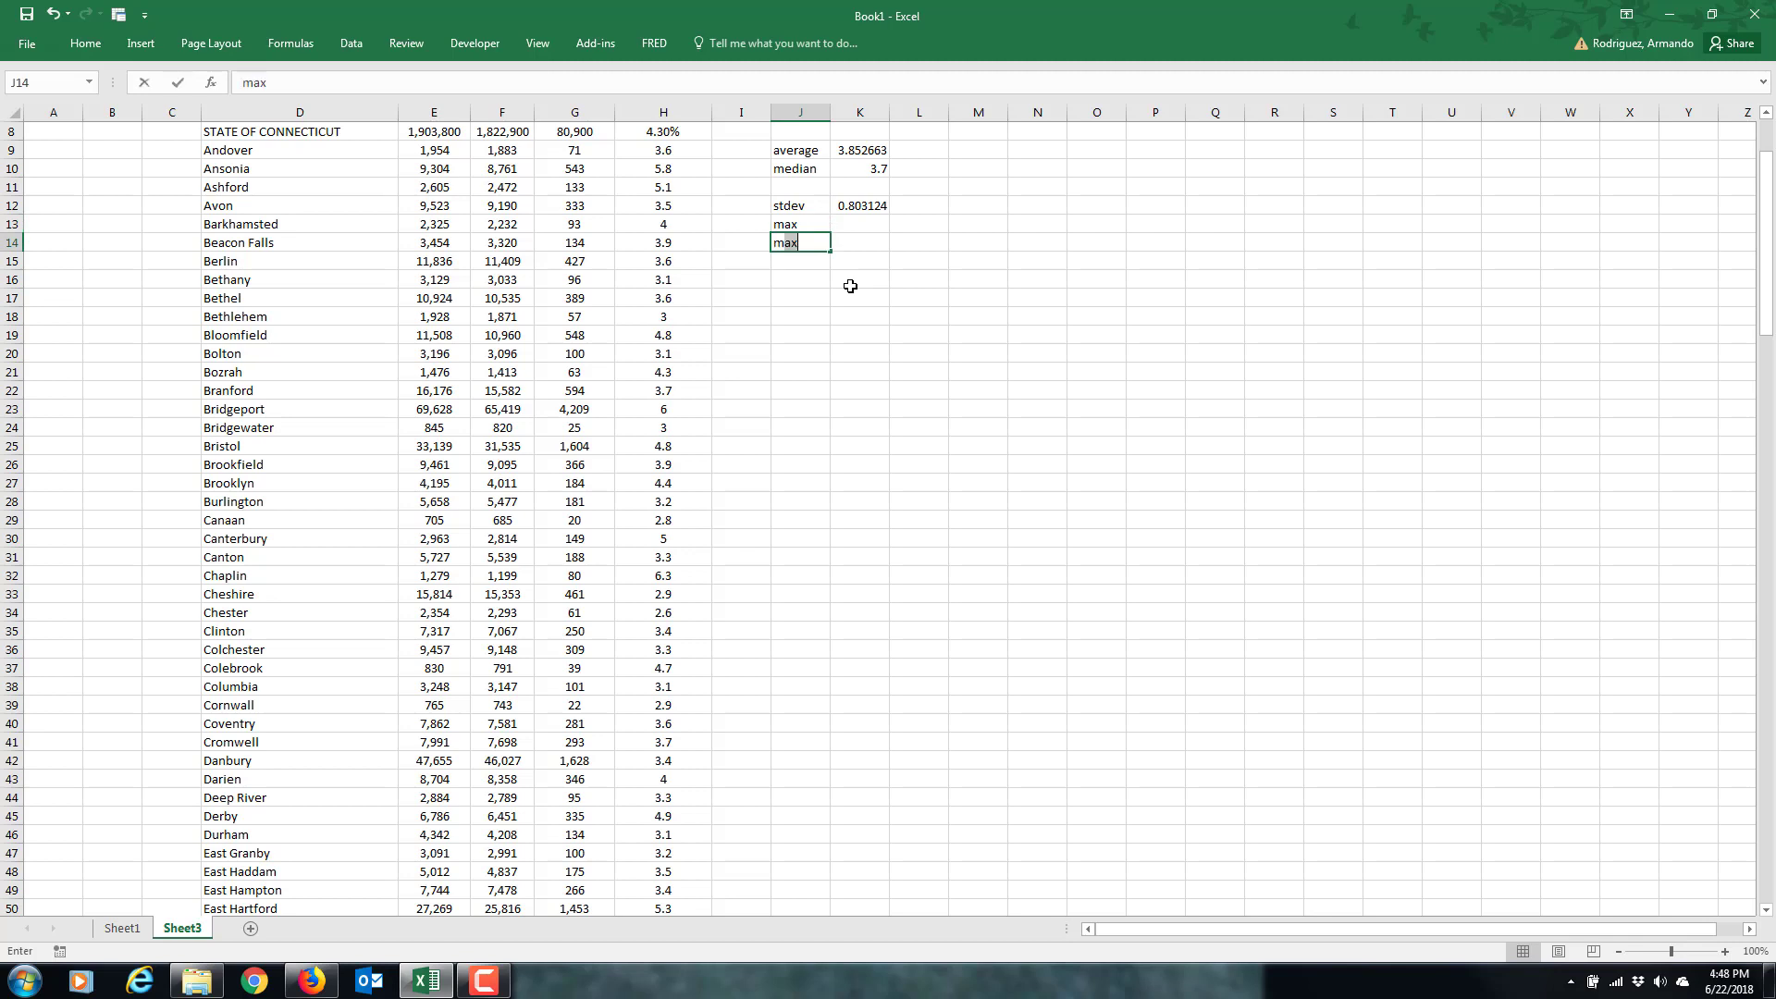
{"action": "type", "text": "in"}
{"action": "key", "text": "Return"}
{"action": "type", "text": "range"}
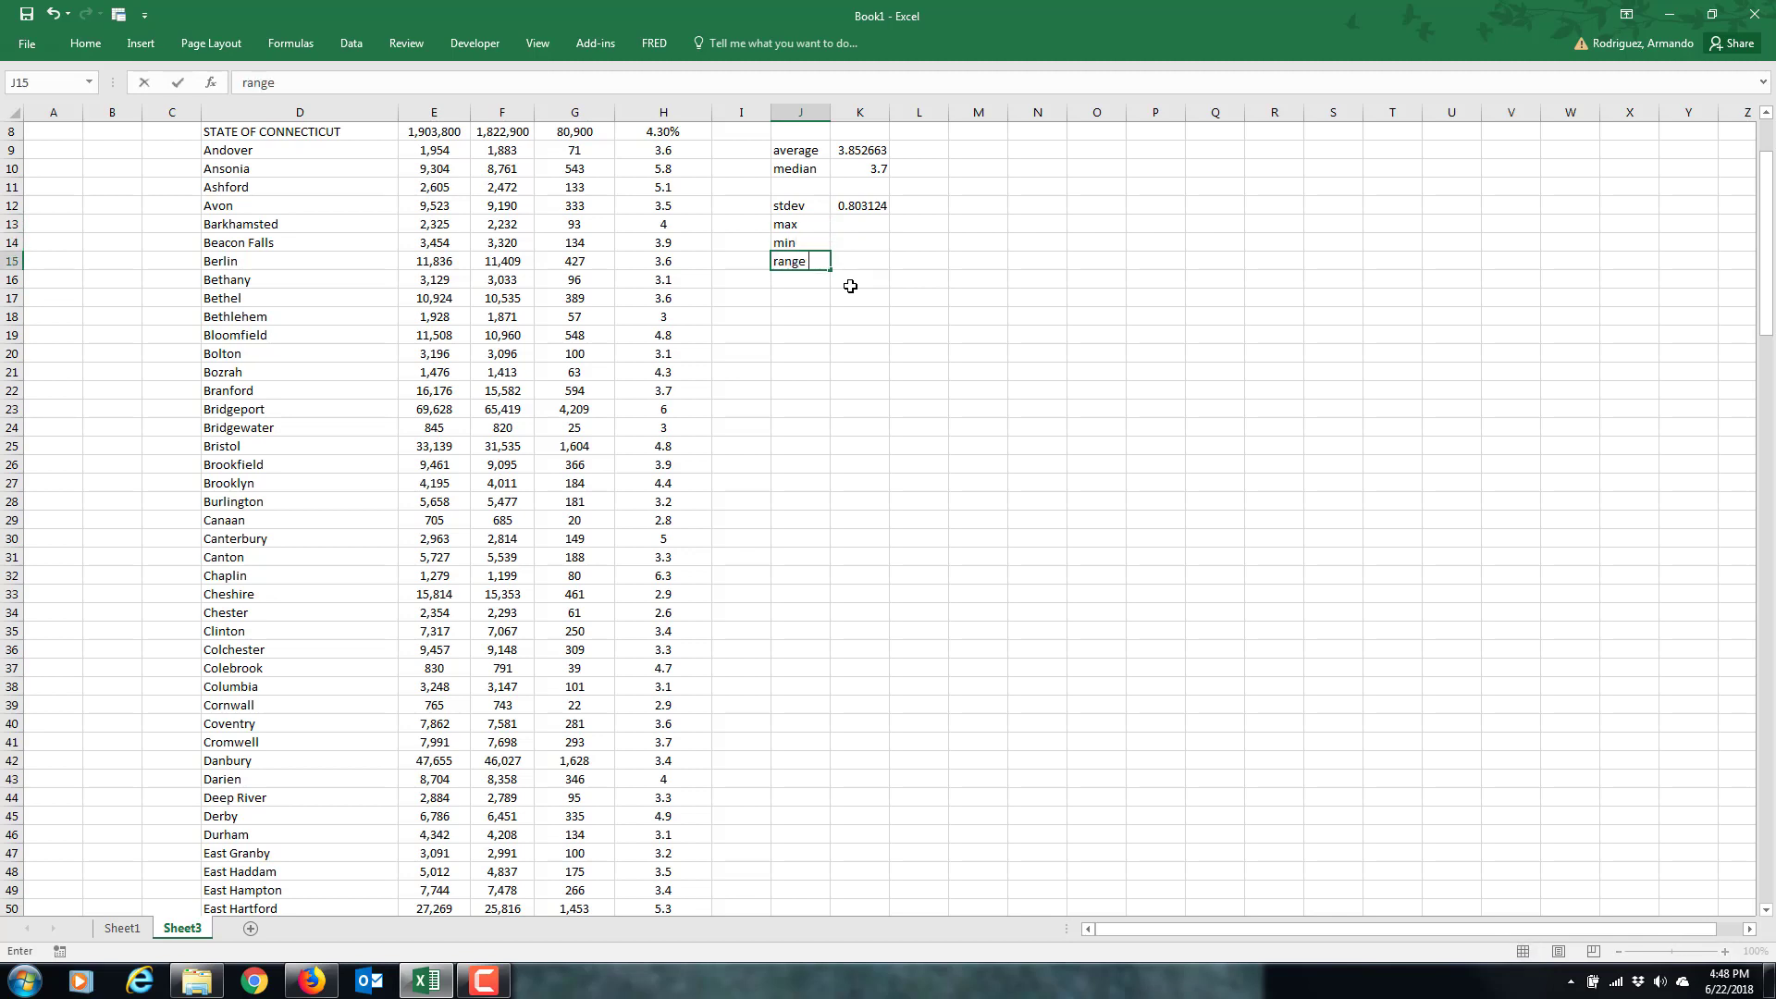
{"action": "key", "text": "Up"}
Enter a MAX formula in cell K13 covering the town unemployment rates in H9:H177
{"action": "key", "text": "Up"}
{"action": "key", "text": "Right"}
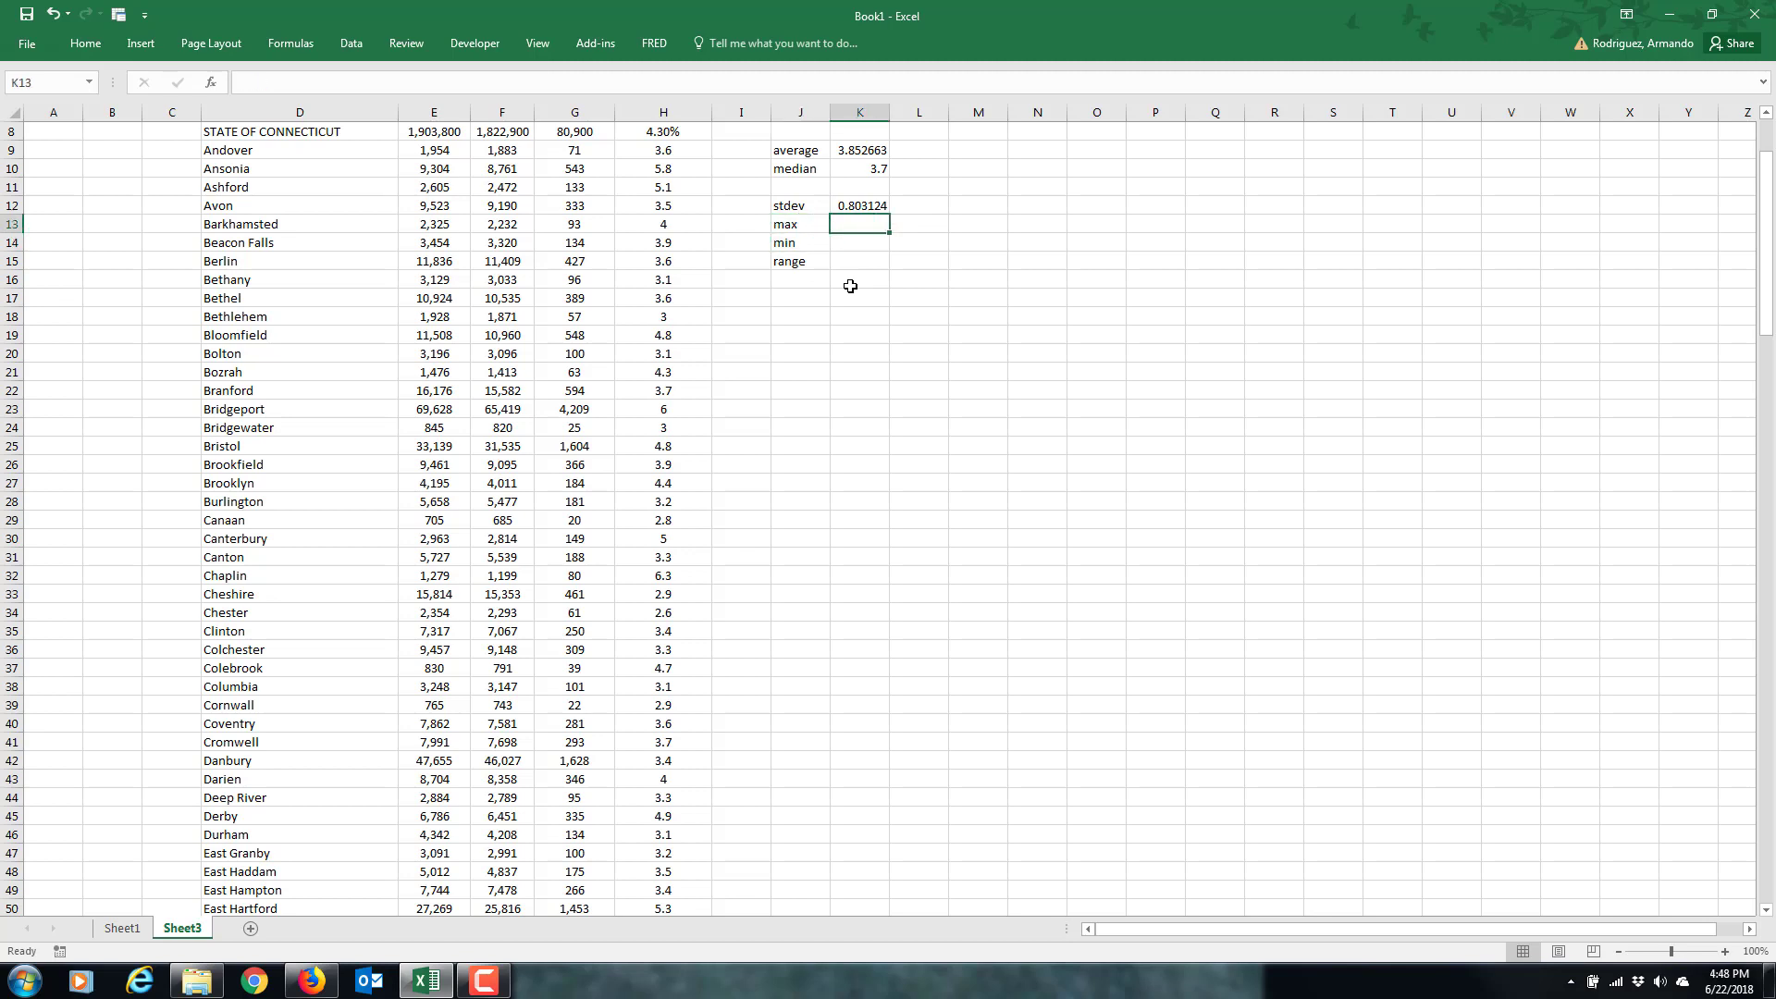
{"action": "type", "text": "="}
{"action": "type", "text": "x("}
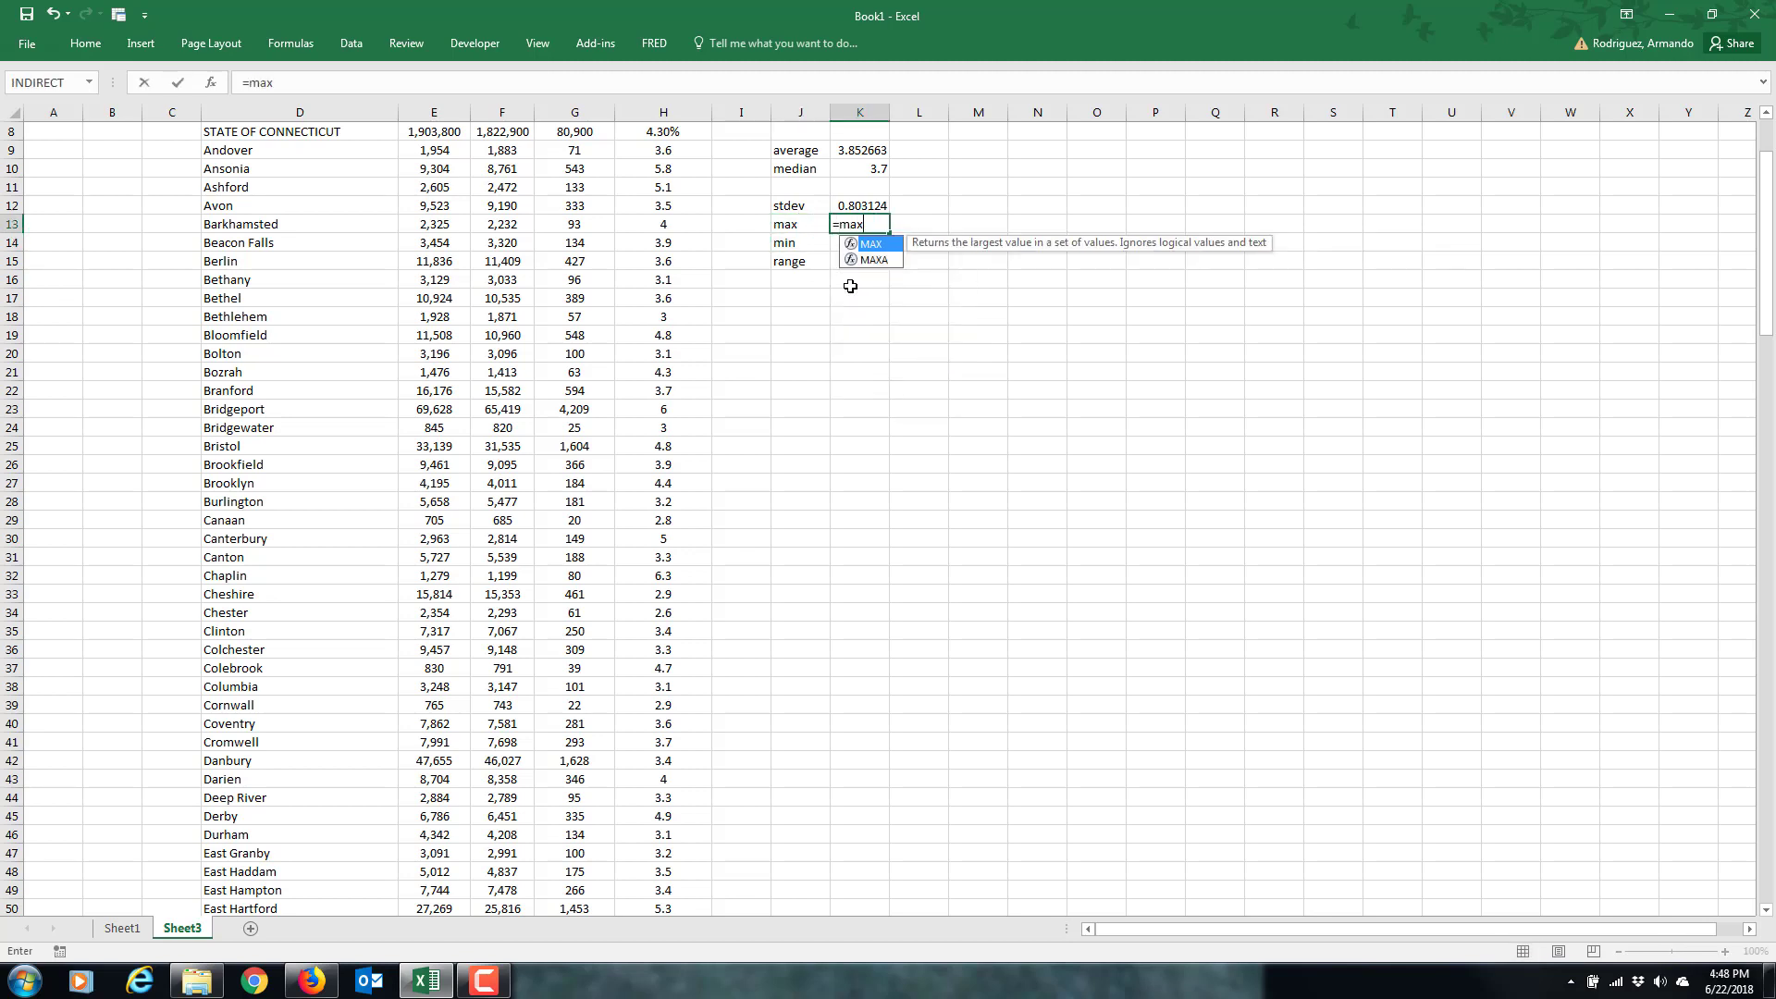
{"action": "key", "text": "Left"}
{"action": "key", "text": "Left"}
{"action": "key", "text": "Left"}
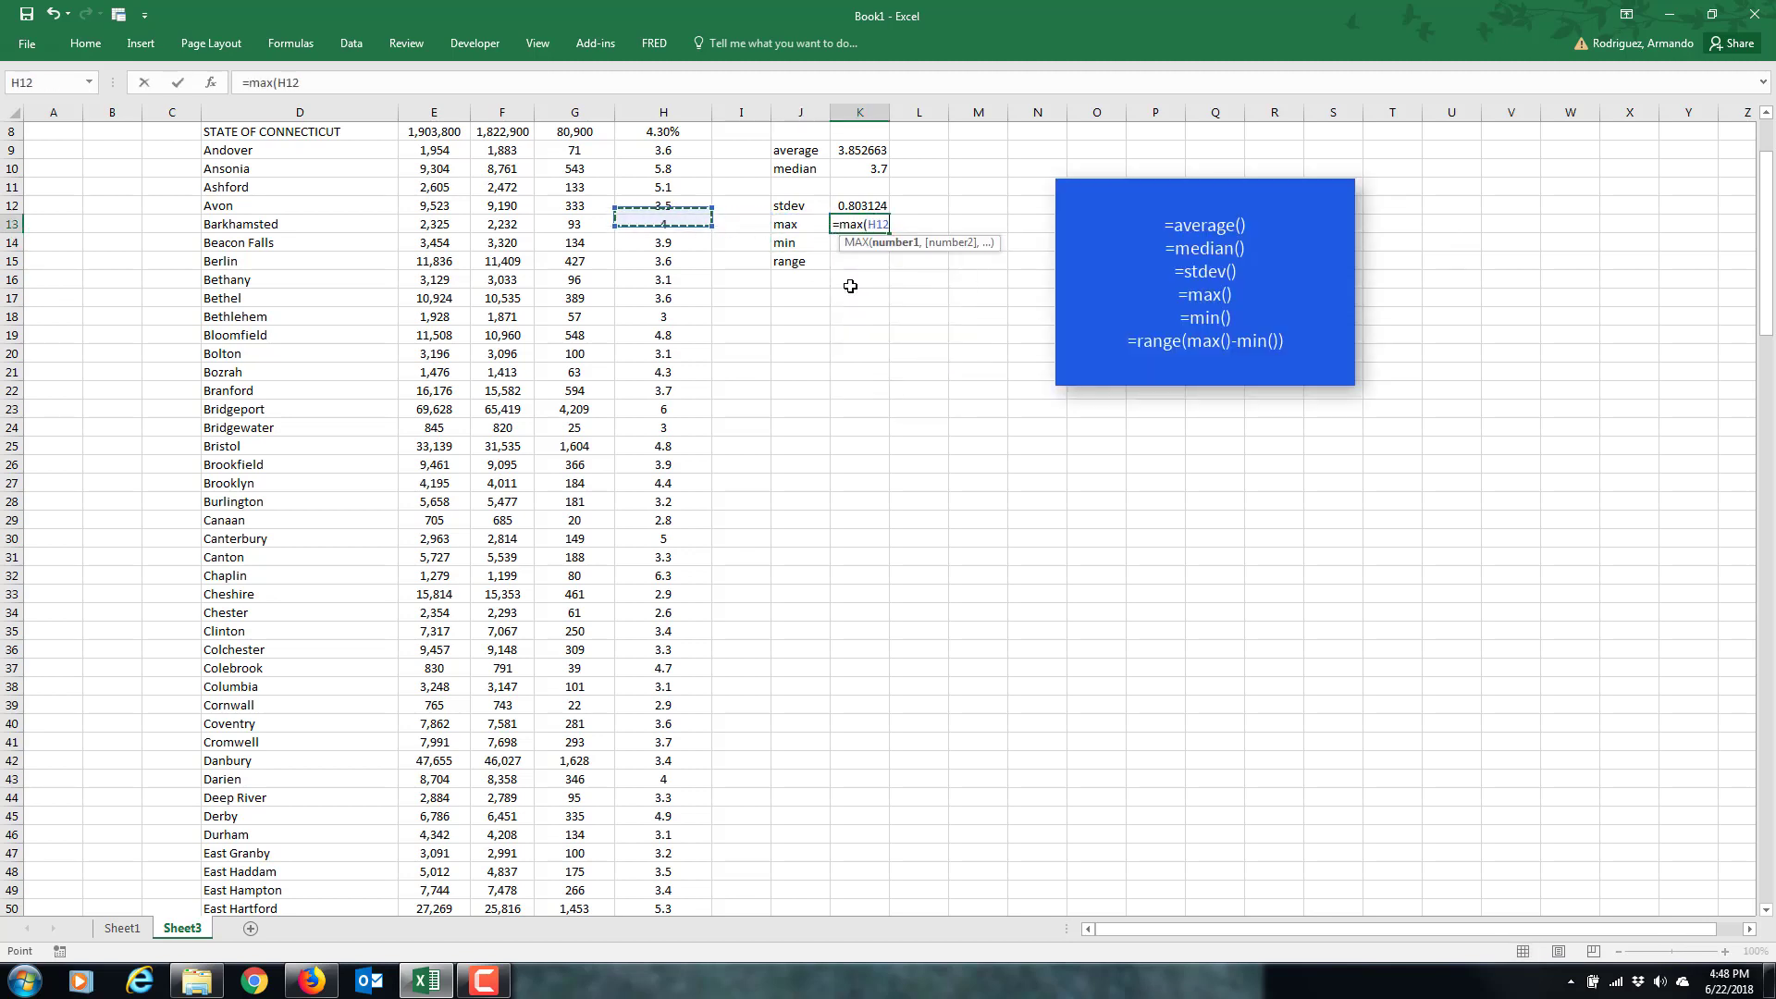
{"action": "key", "text": "Up"}
{"action": "key", "text": "Up"}
{"action": "key", "text": "Up"}
{"action": "key", "text": "Up"}
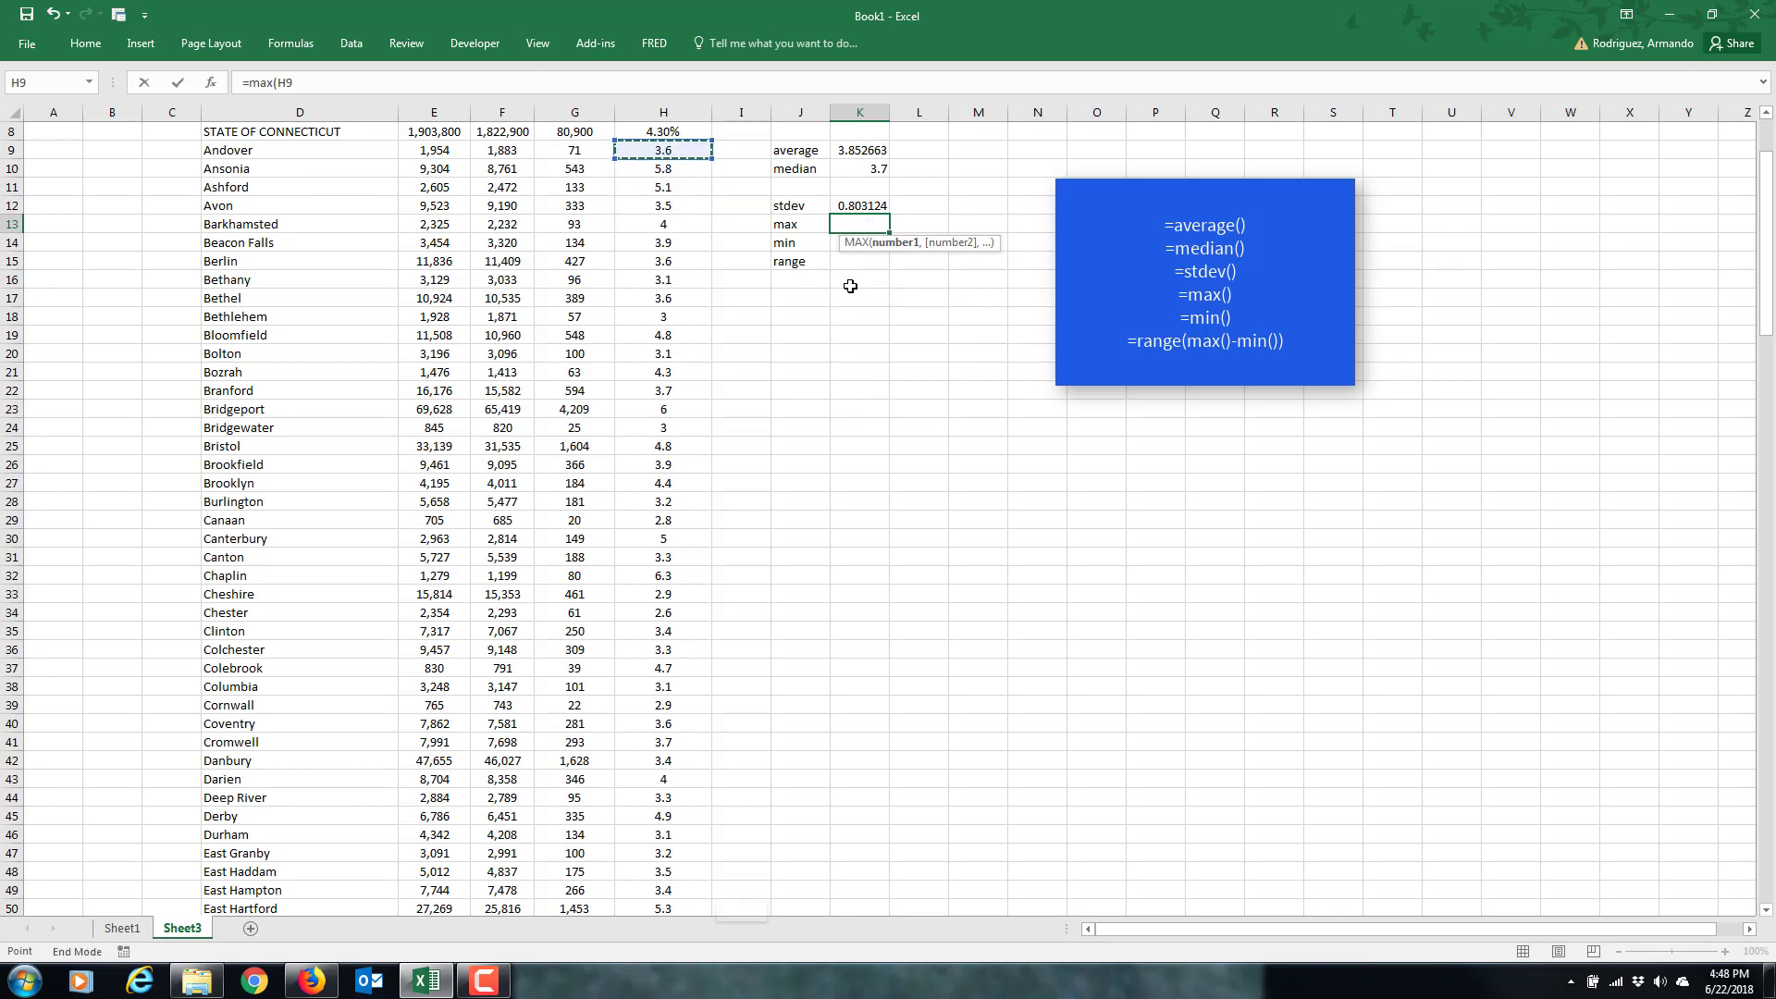
{"action": "key", "text": "ctrl+shift+Down"}
{"action": "key", "text": "Return"}
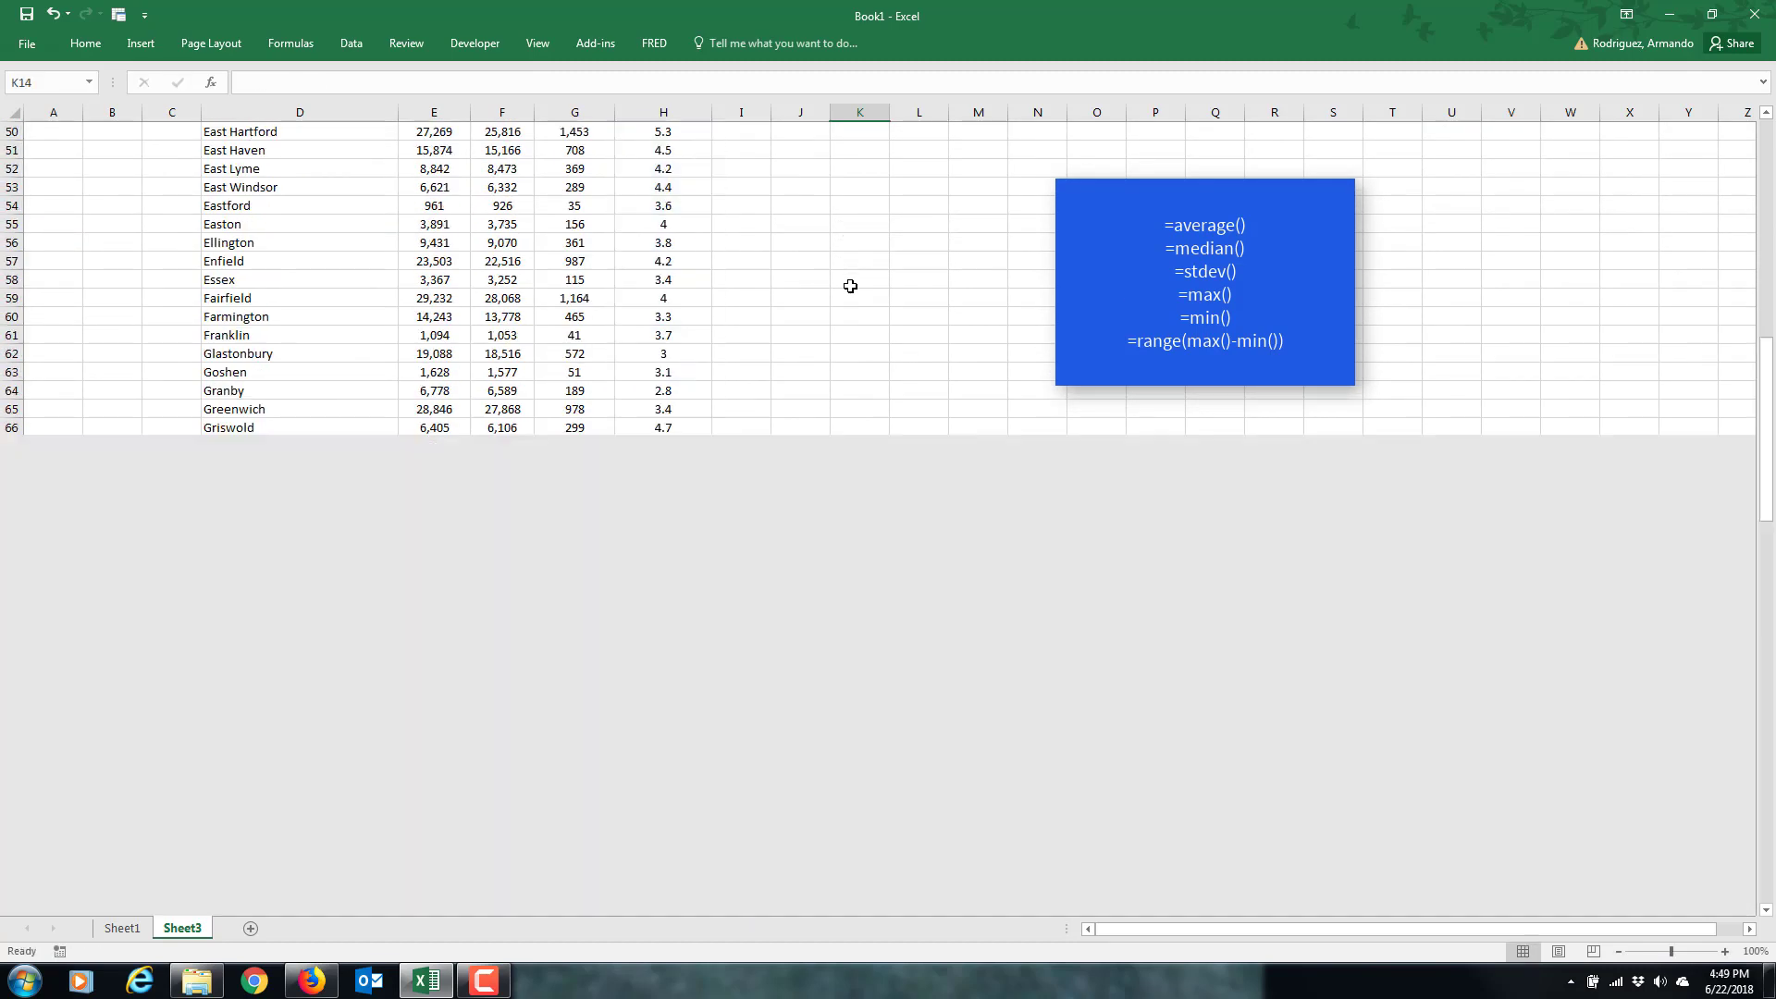
Enter a MIN formula in cell K14 covering the town unemployment rates in H9:H177
{"action": "key", "text": "Up"}
{"action": "key", "text": "Up"}
{"action": "key", "text": "Up"}
{"action": "key", "text": "Down"}
{"action": "key", "text": "Down"}
{"action": "key", "text": "Down"}
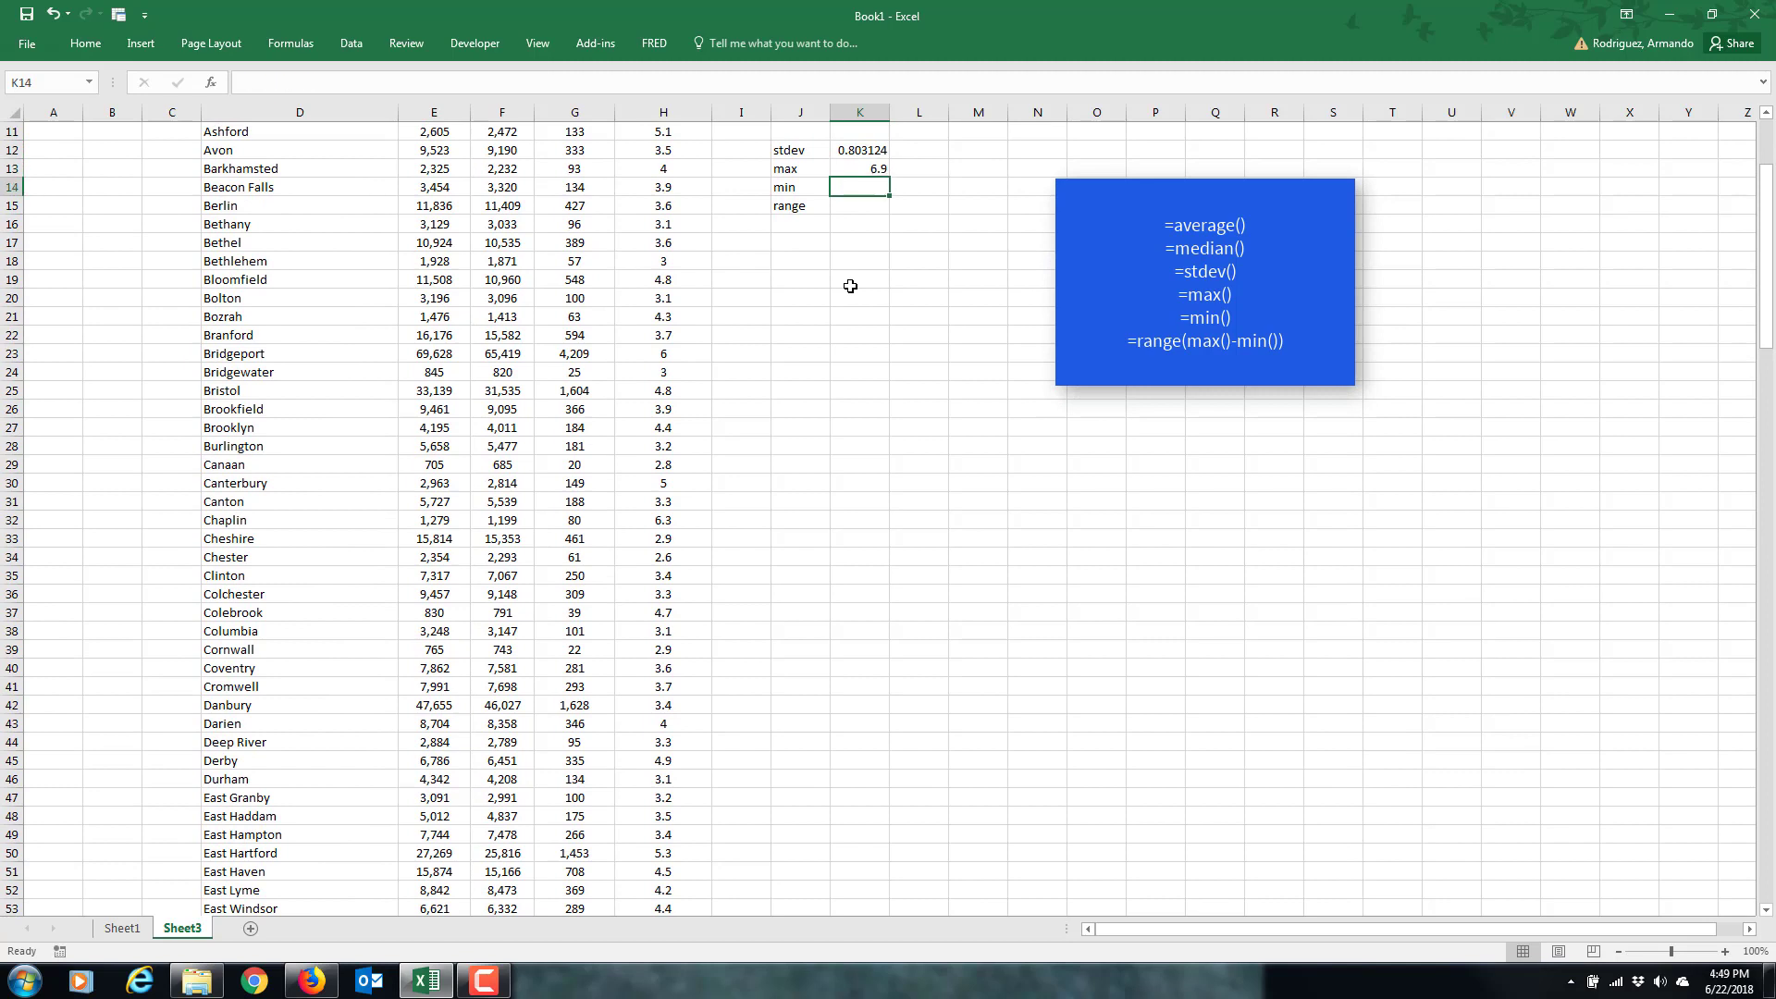
{"action": "type", "text": "=min"}
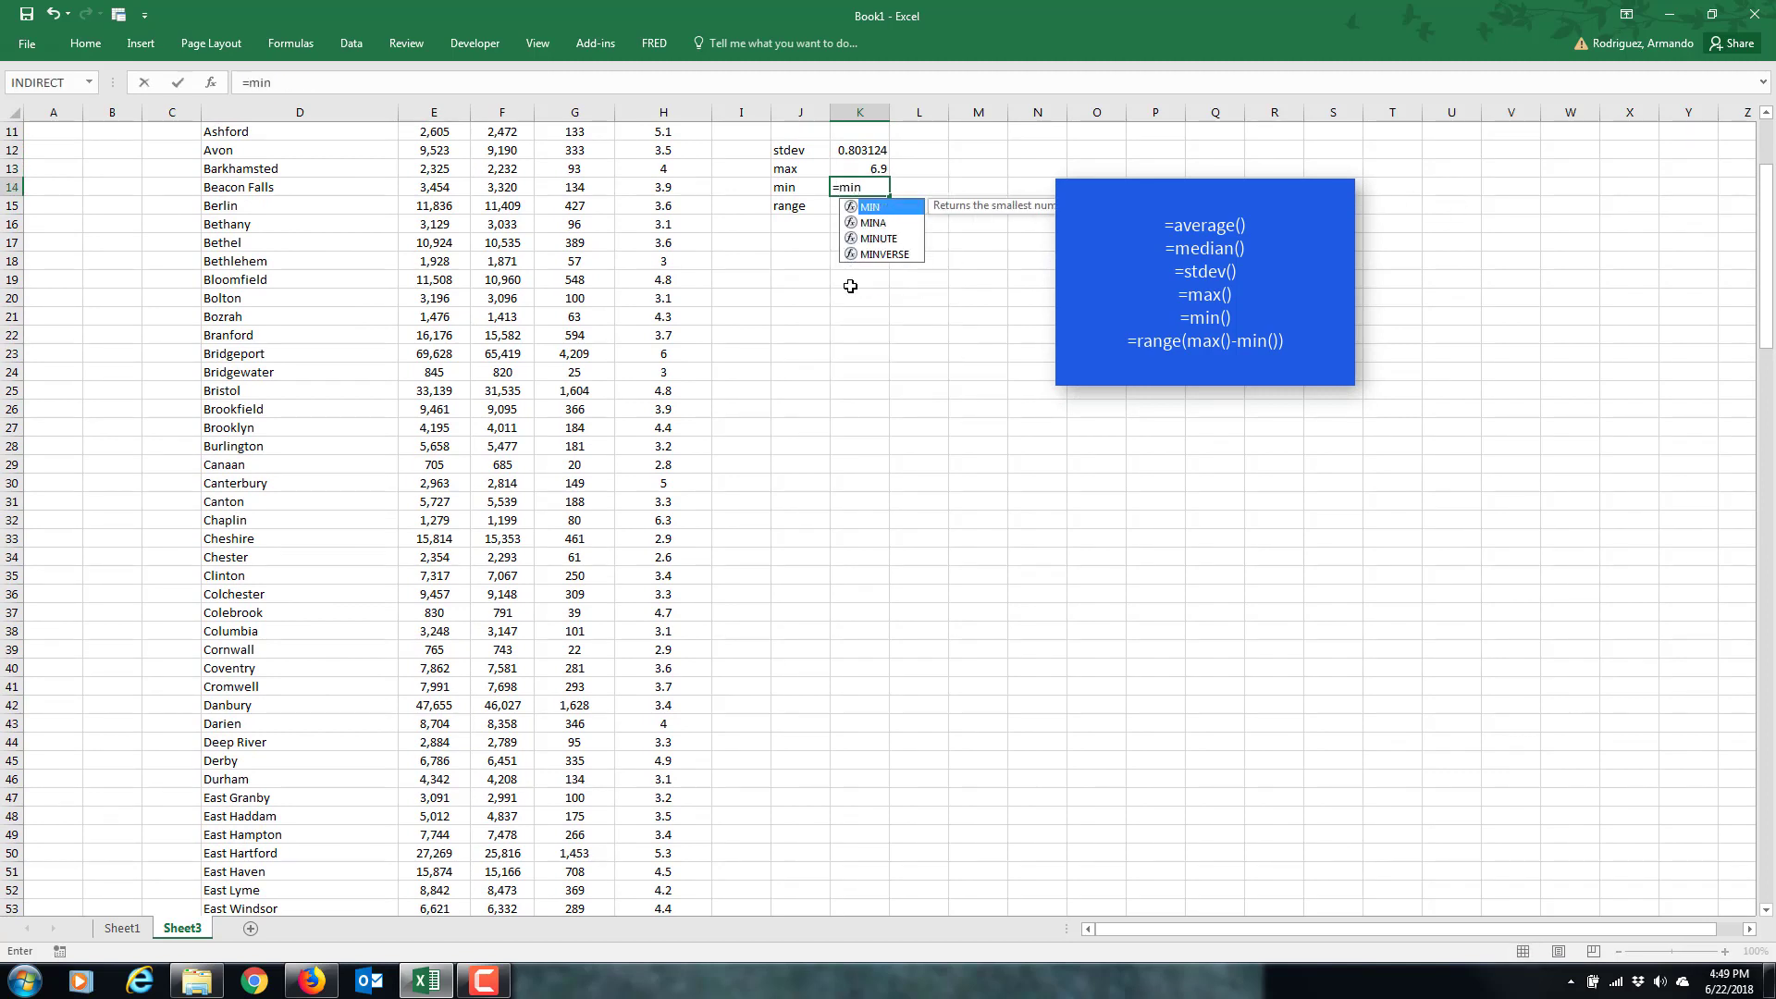
{"action": "type", "text": "("}
{"action": "key", "text": "Left"}
{"action": "key", "text": "Left"}
{"action": "key", "text": "Left"}
{"action": "key", "text": "Up"}
{"action": "key", "text": "Up"}
{"action": "key", "text": "Up"}
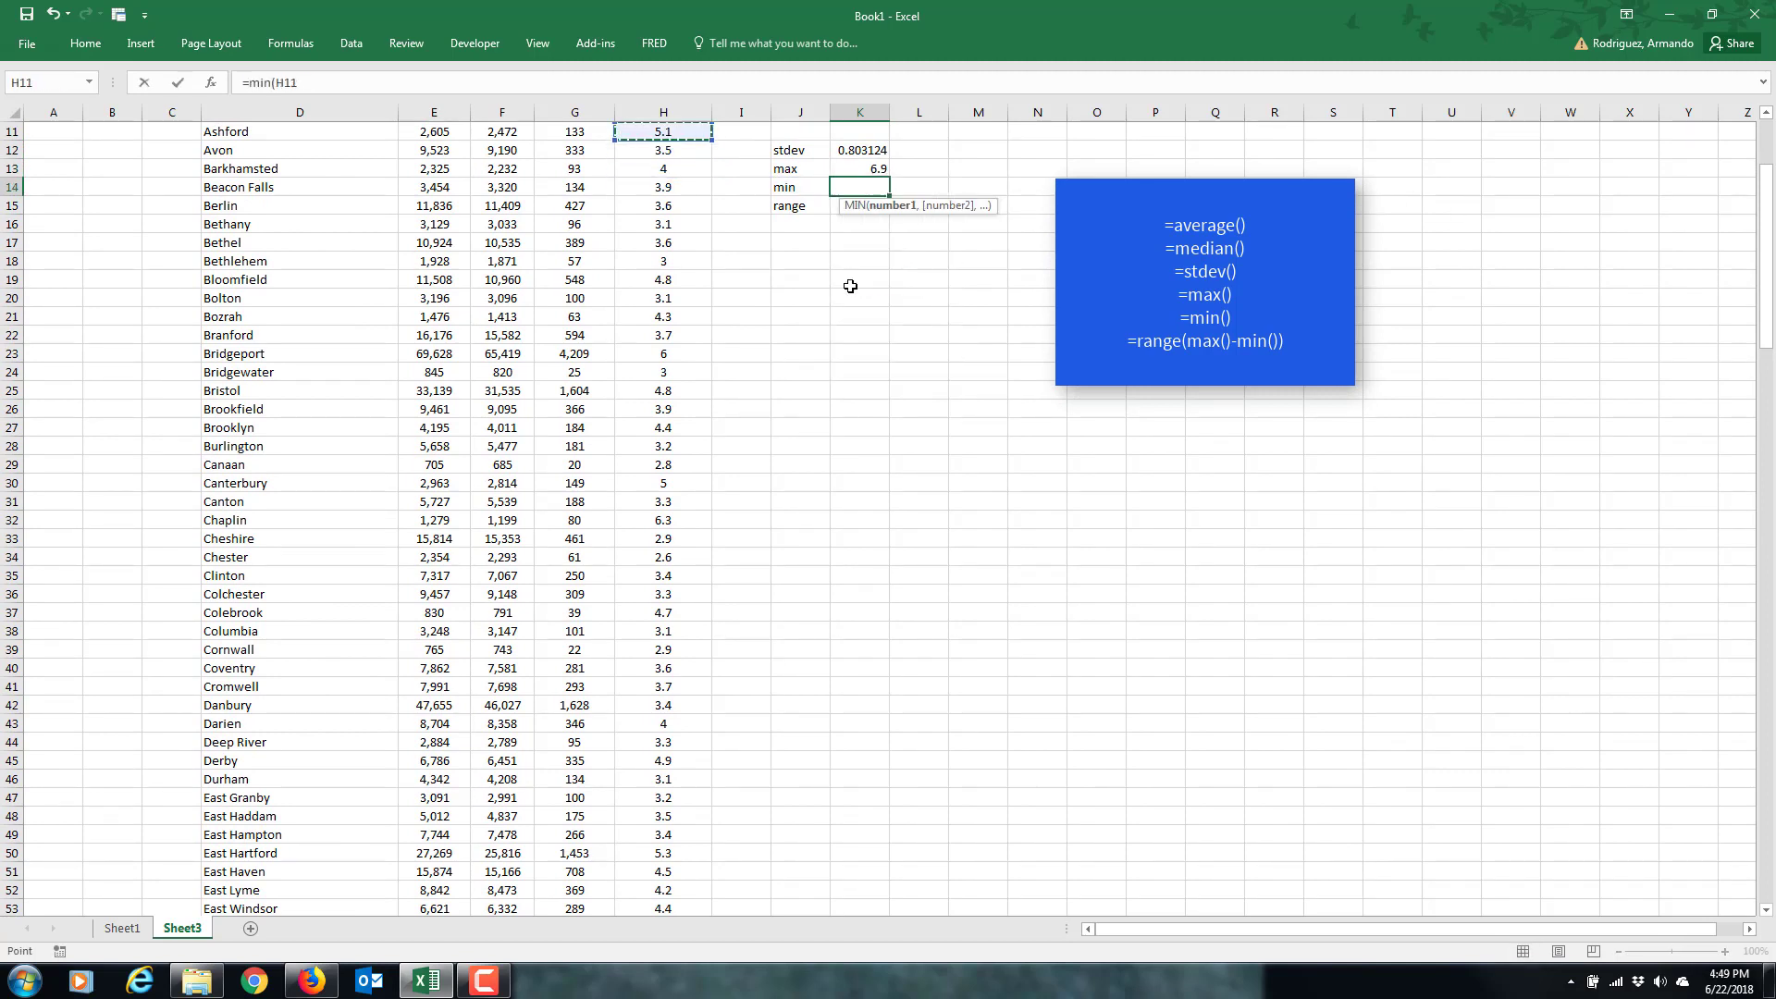
{"action": "key", "text": "Up"}
{"action": "key", "text": "Up"}
{"action": "key", "text": "Up"}
{"action": "key", "text": "Up"}
{"action": "key", "text": "Up"}
{"action": "key", "text": "Down"}
{"action": "key", "text": "Down"}
{"action": "key", "text": "Down"}
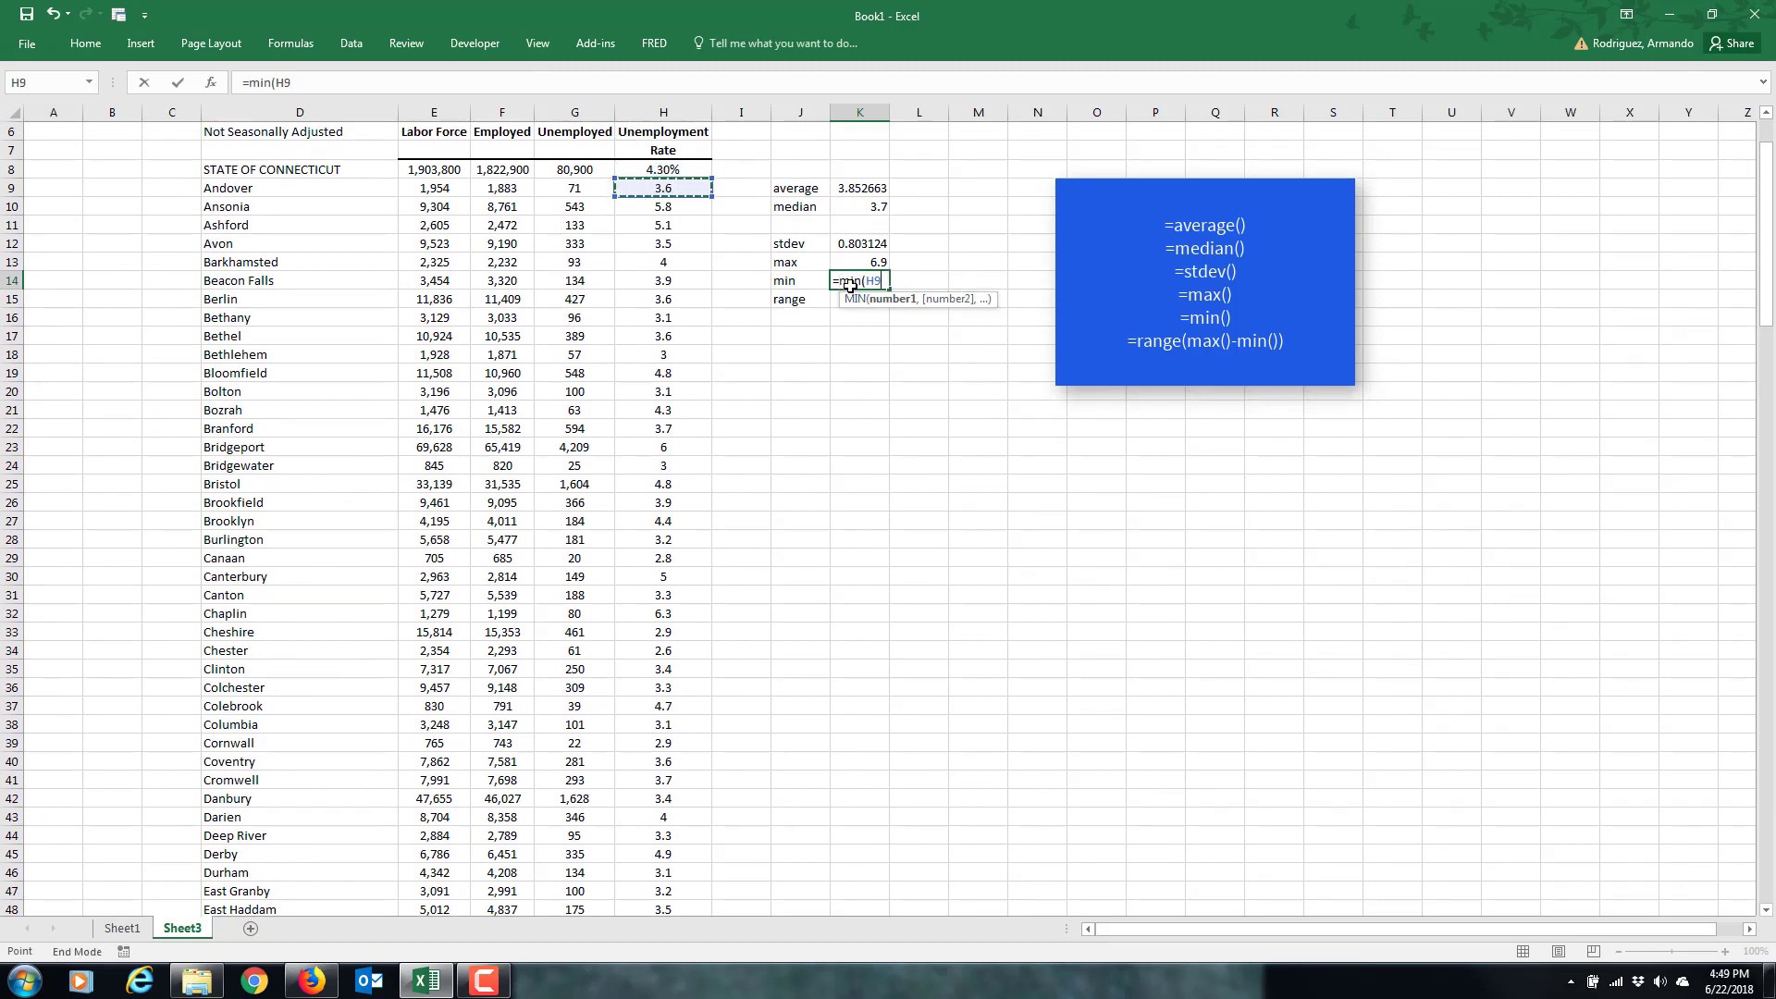
{"action": "key", "text": "ctrl+shift+Down"}
{"action": "key", "text": "Return"}
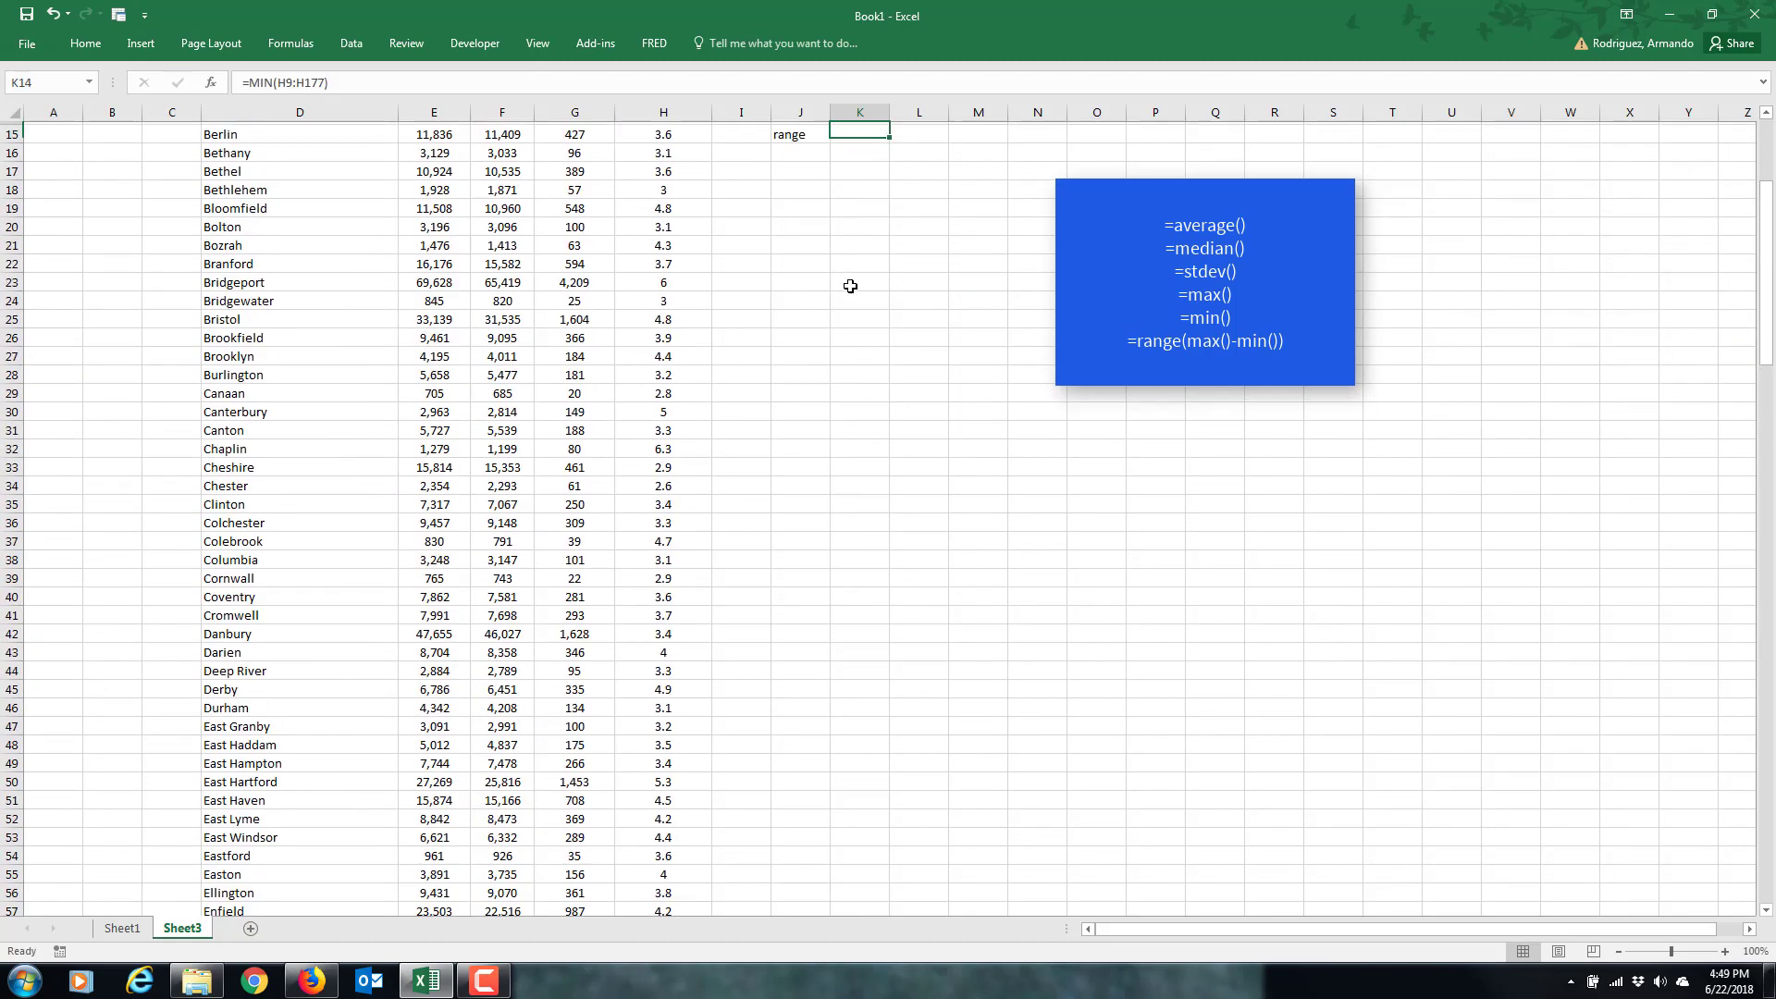
Calculate the range in cell K15 by subtracting the minimum from the maximum with =K13-K14
{"action": "key", "text": "Up"}
{"action": "key", "text": "Down"}
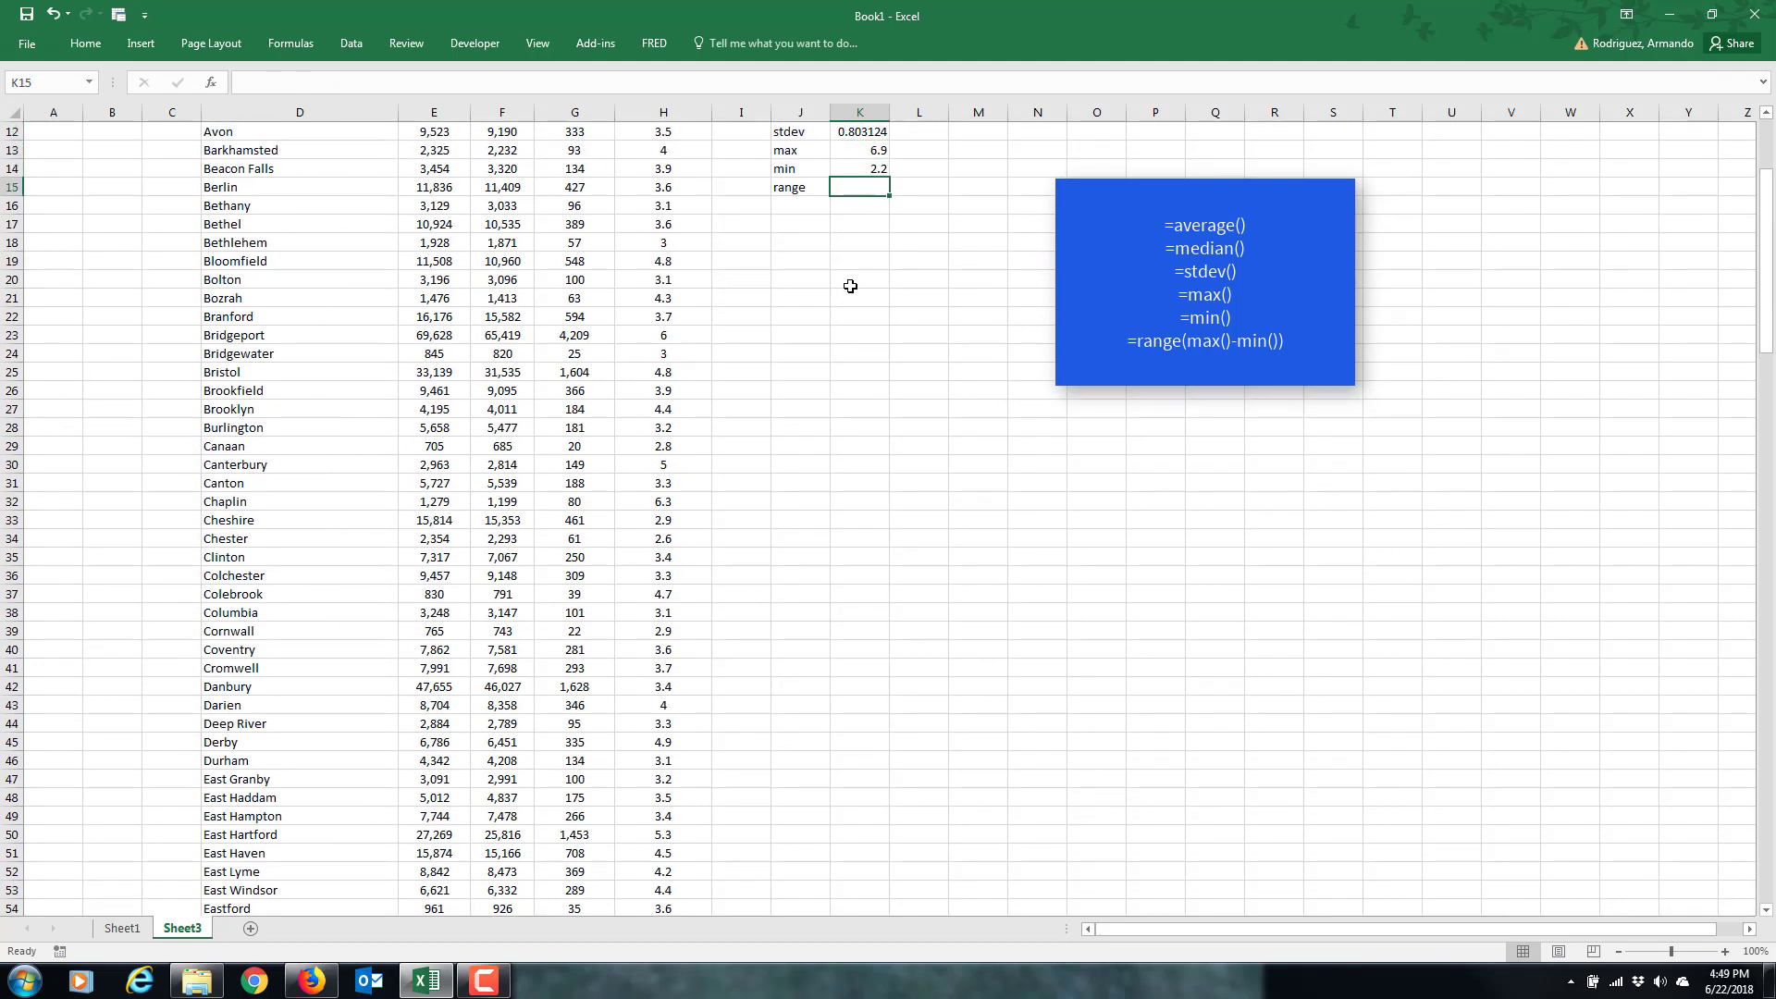
{"action": "type", "text": "="}
{"action": "key", "text": "Up"}
{"action": "key", "text": "Up"}
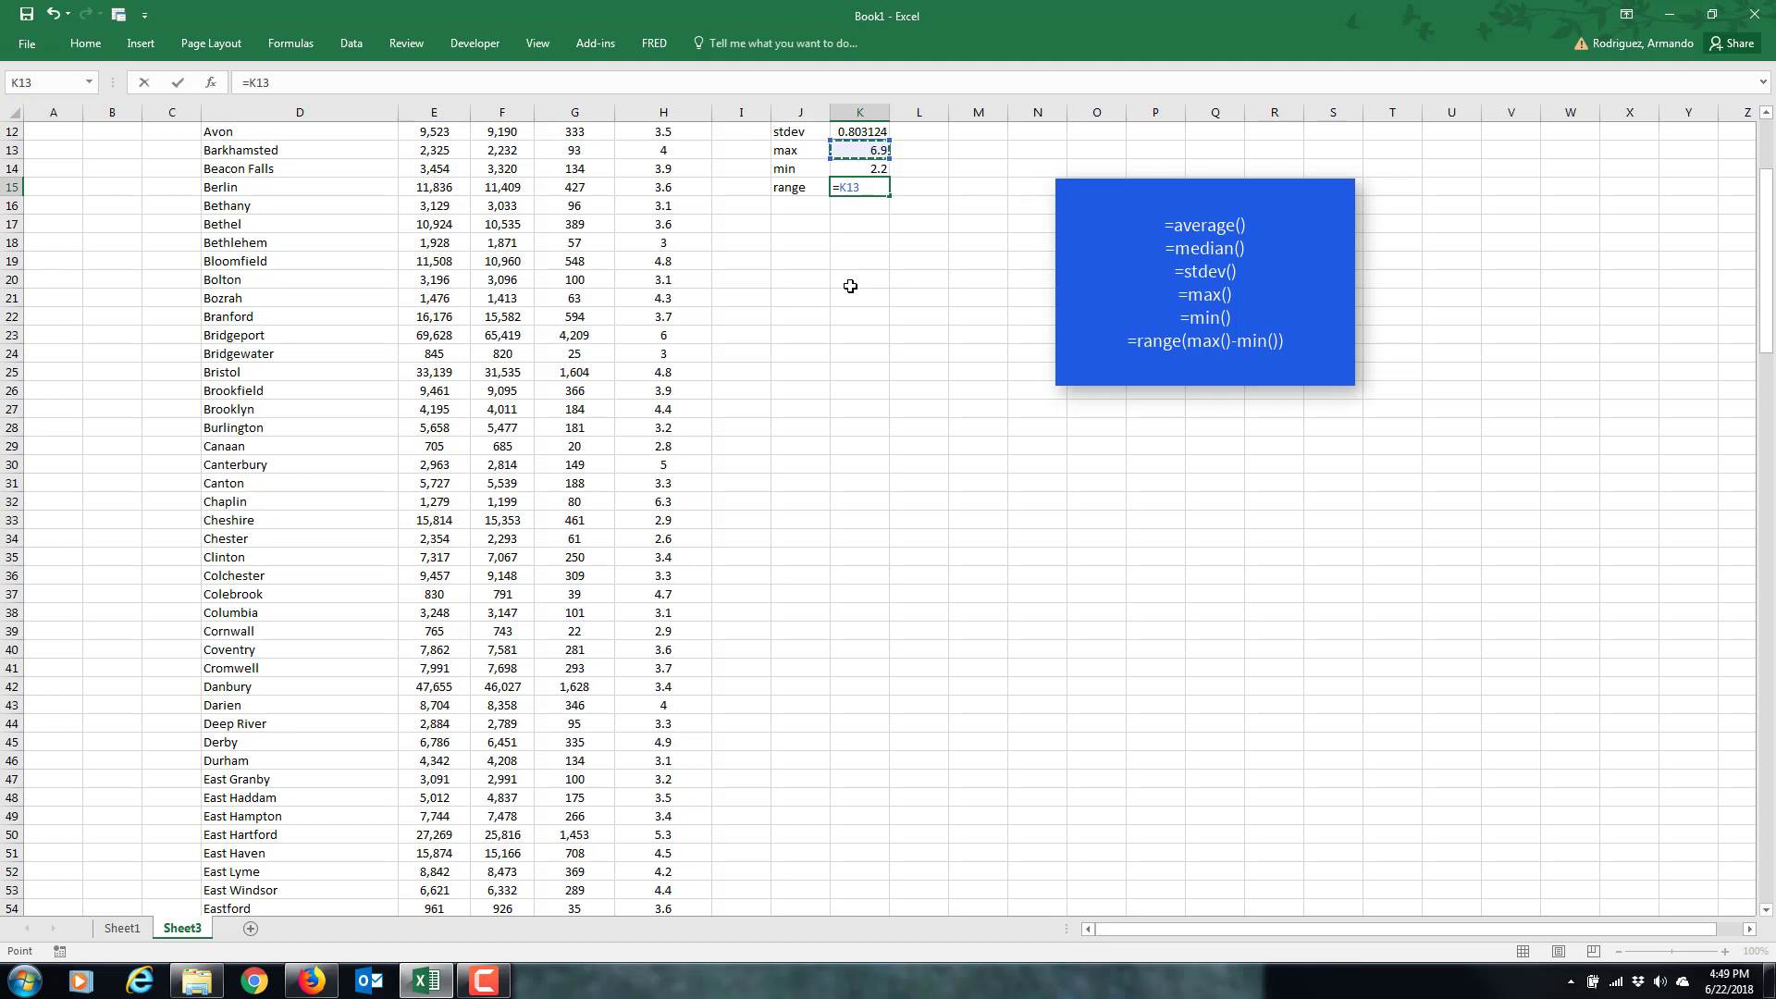
{"action": "type", "text": "-"}
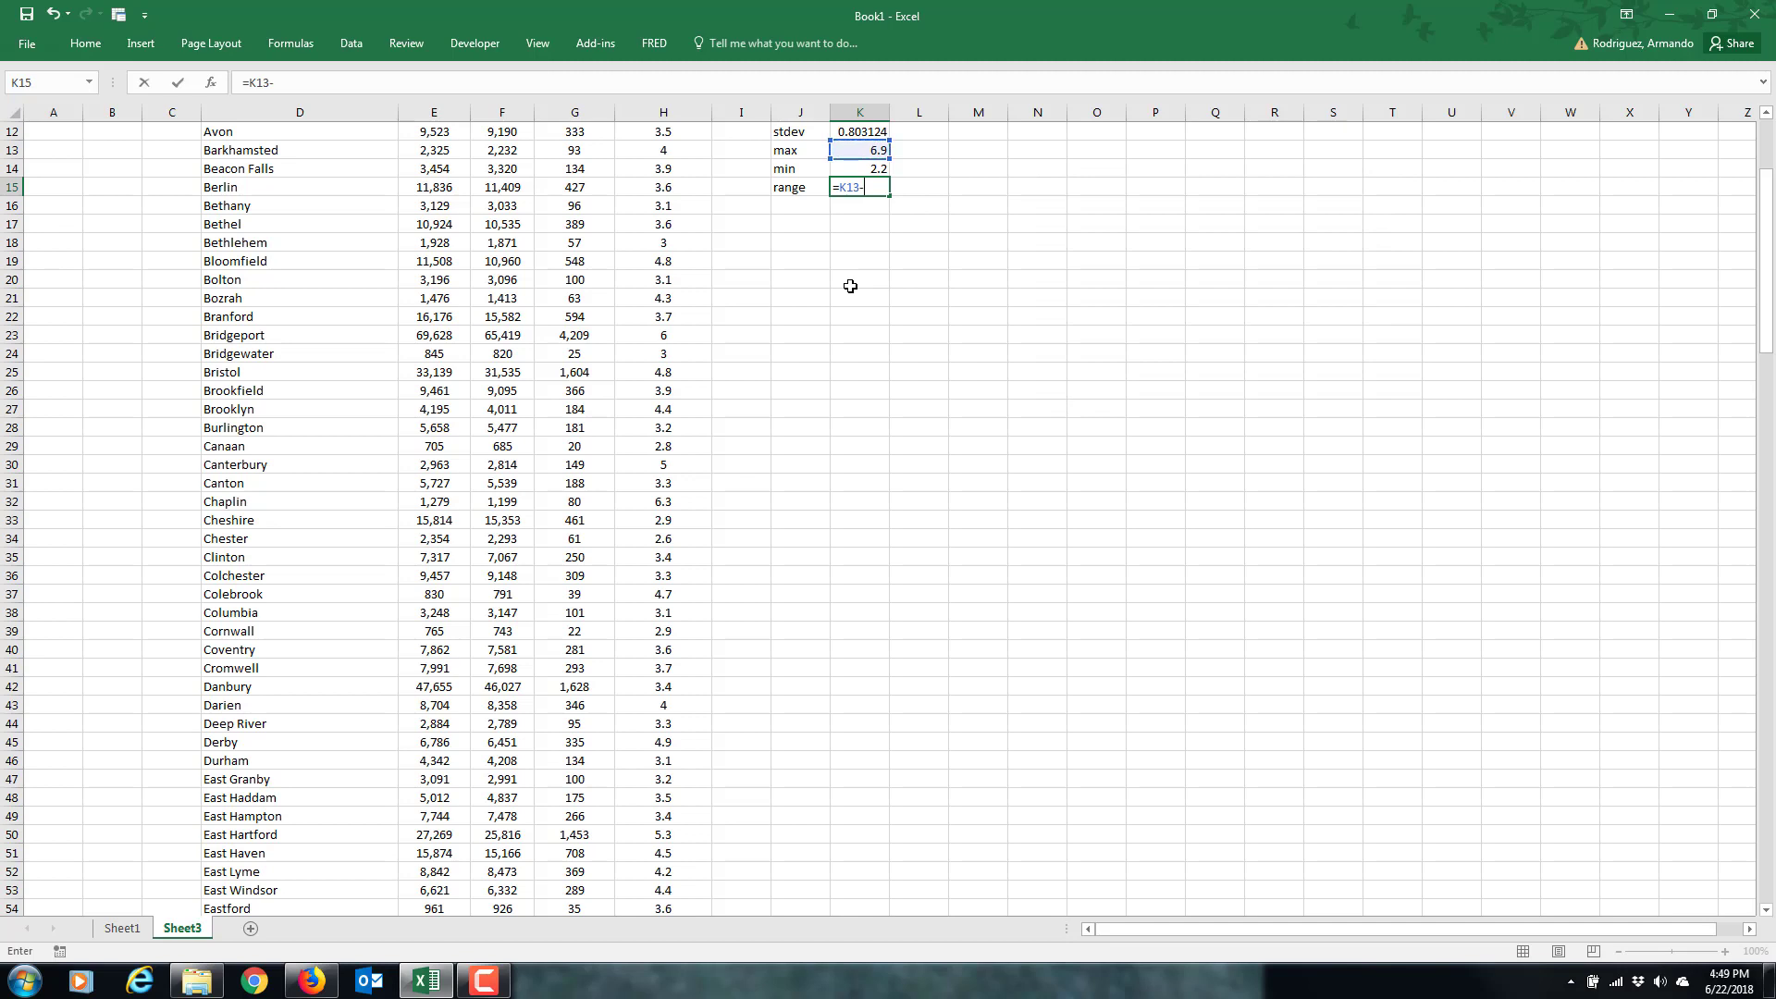
{"action": "type", "text": "K14"}
{"action": "key", "text": "ctrl+Return"}
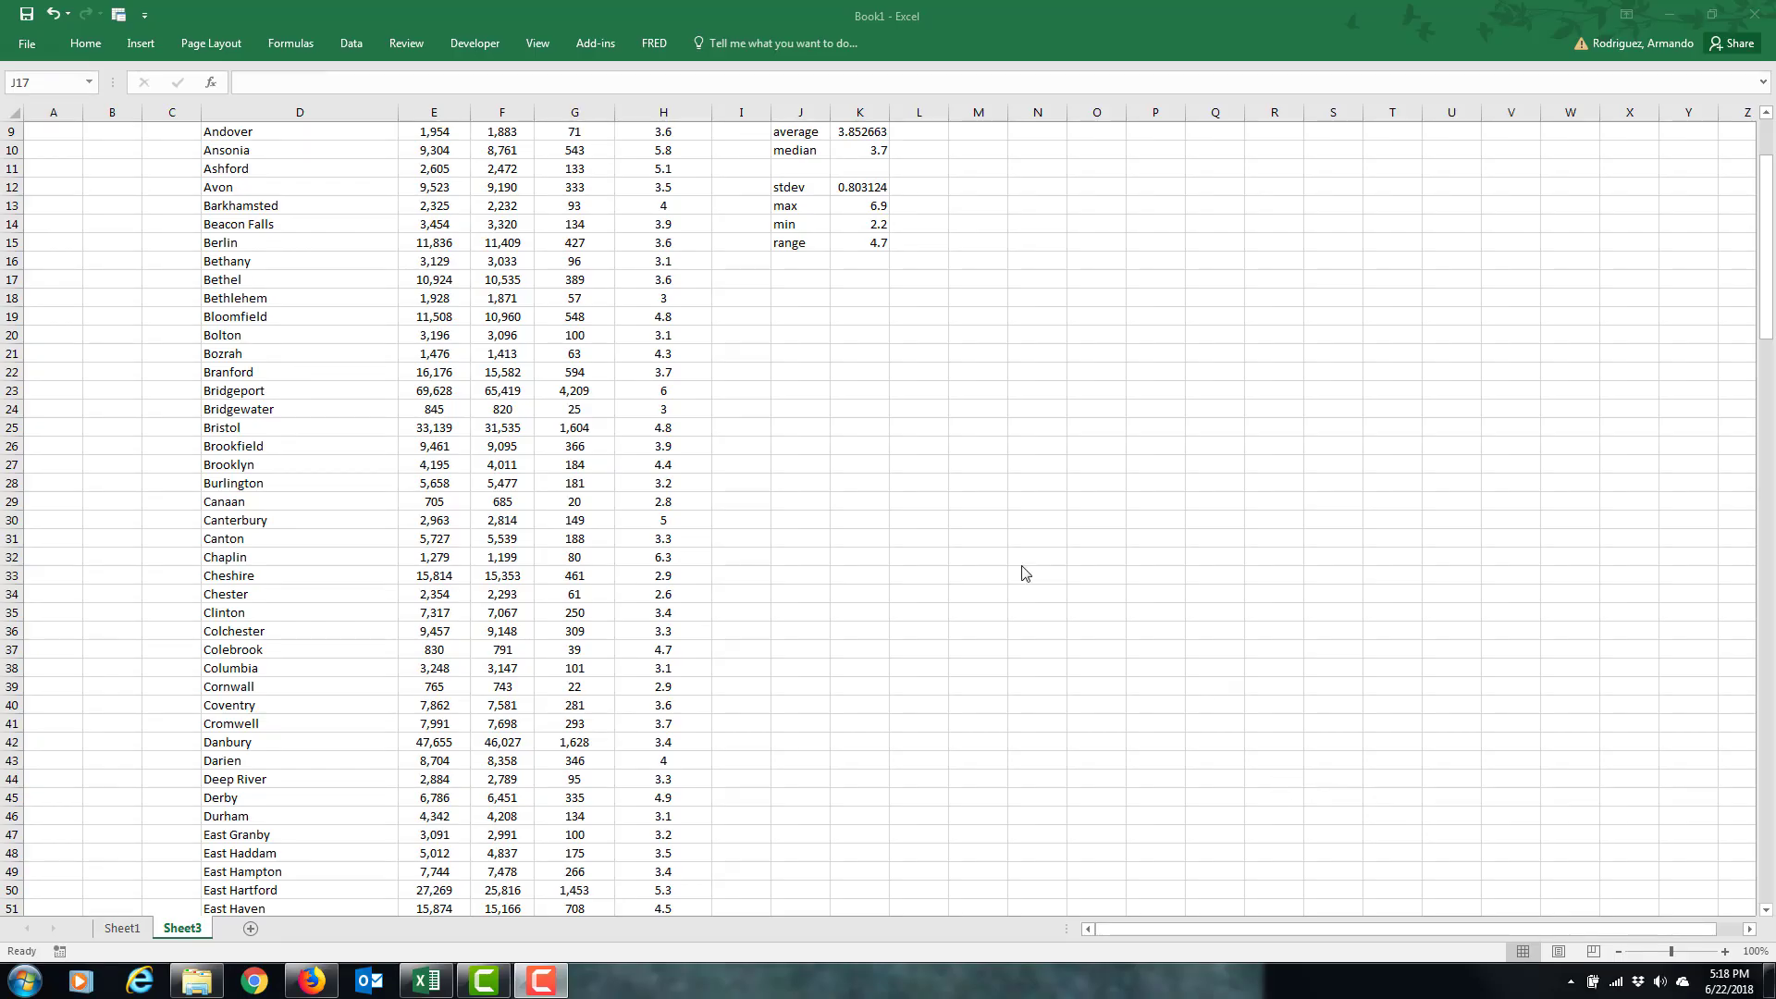
Enter the town label "Hamden" in cell J17 below the statistics
{"action": "left_click", "coordinate": [797, 300]}
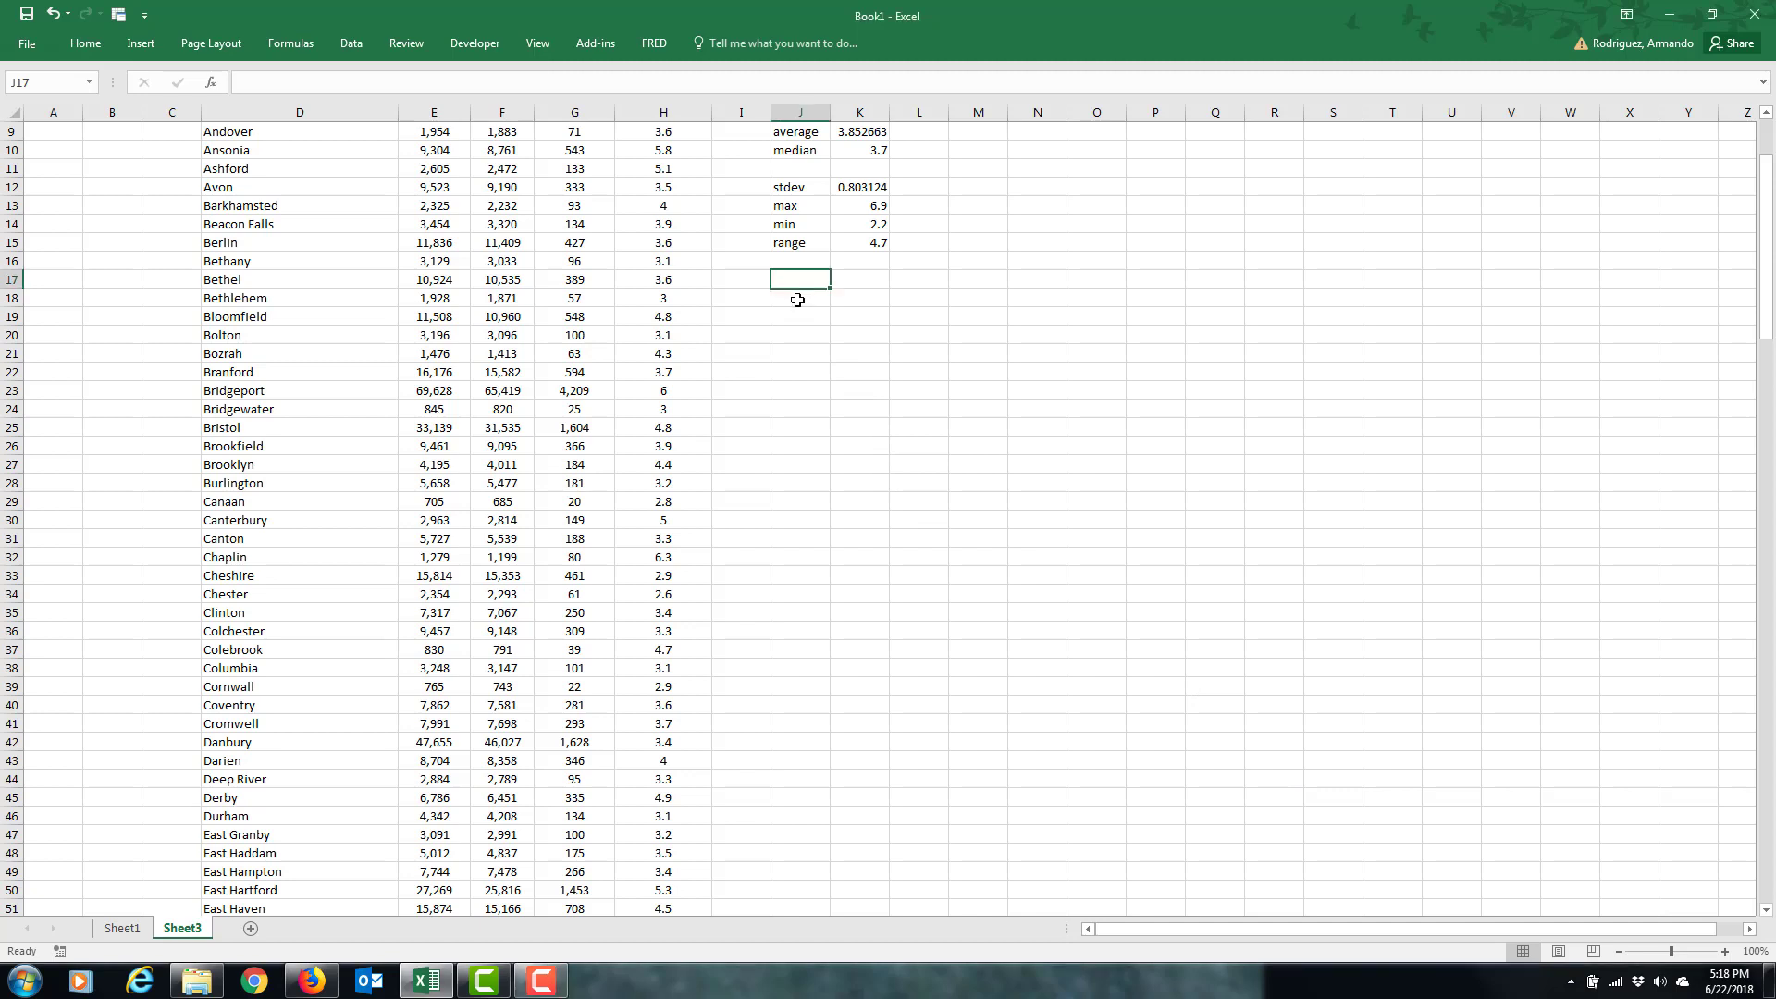
{"action": "type", "text": "Hamden"}
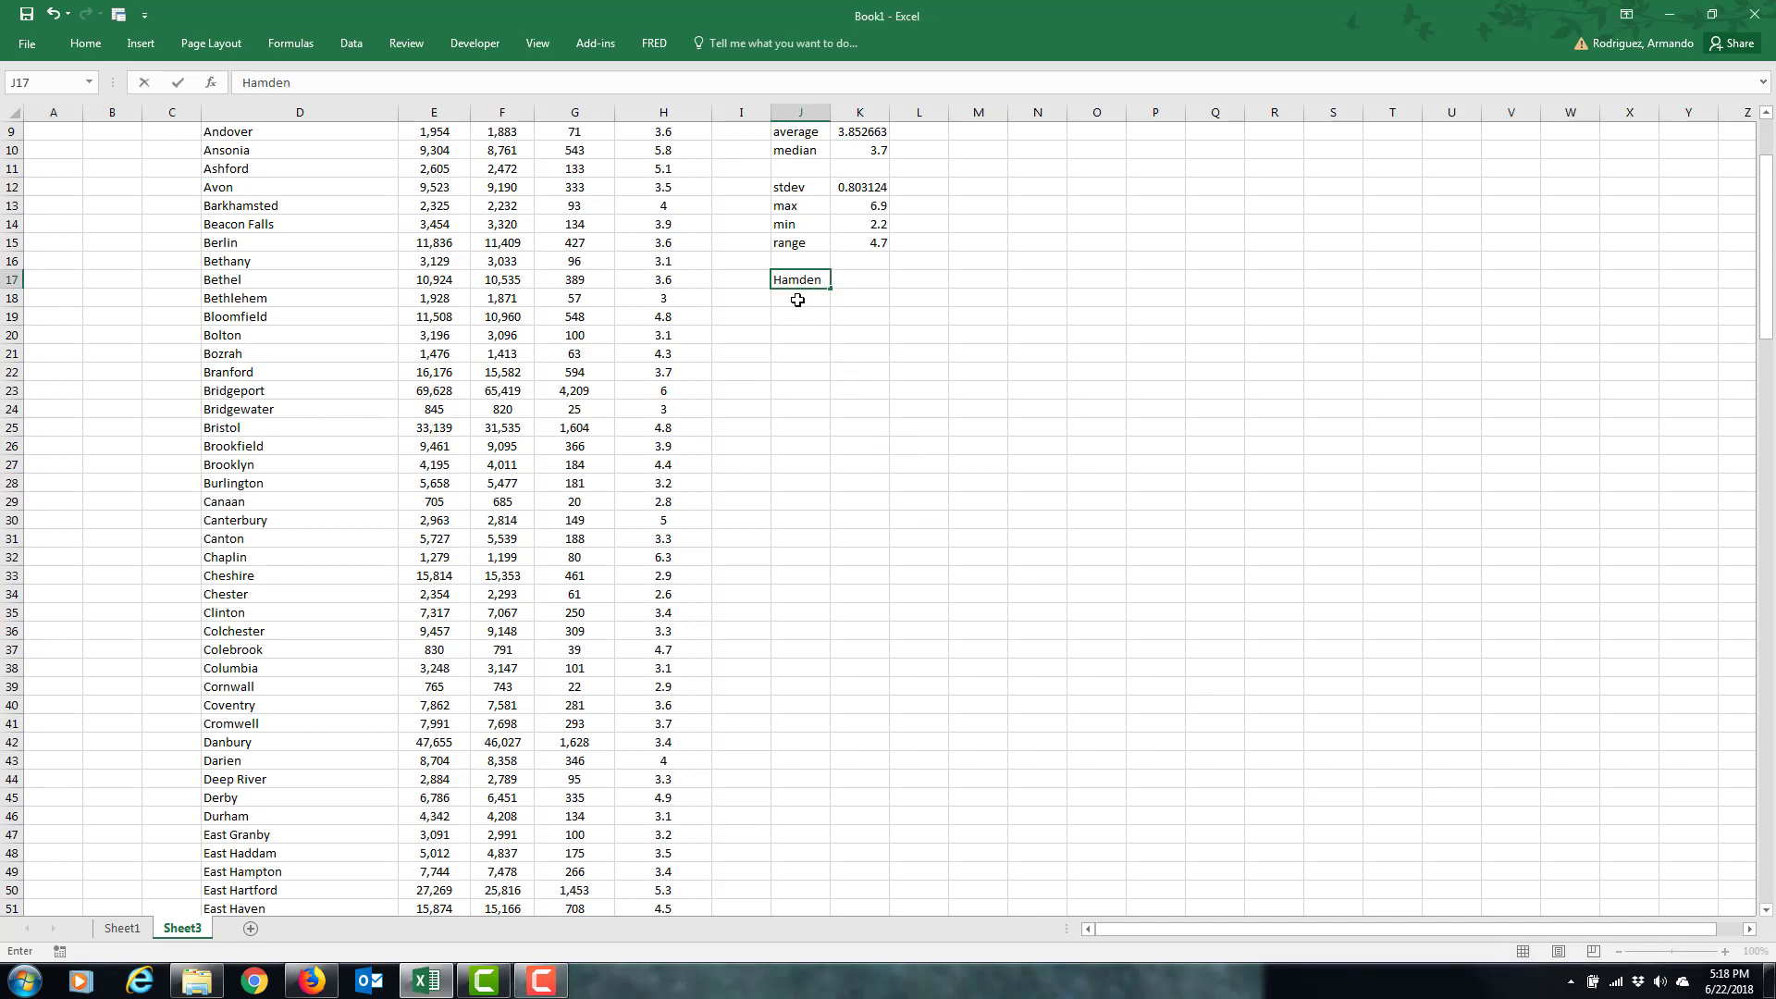
{"action": "key", "text": "Tab"}
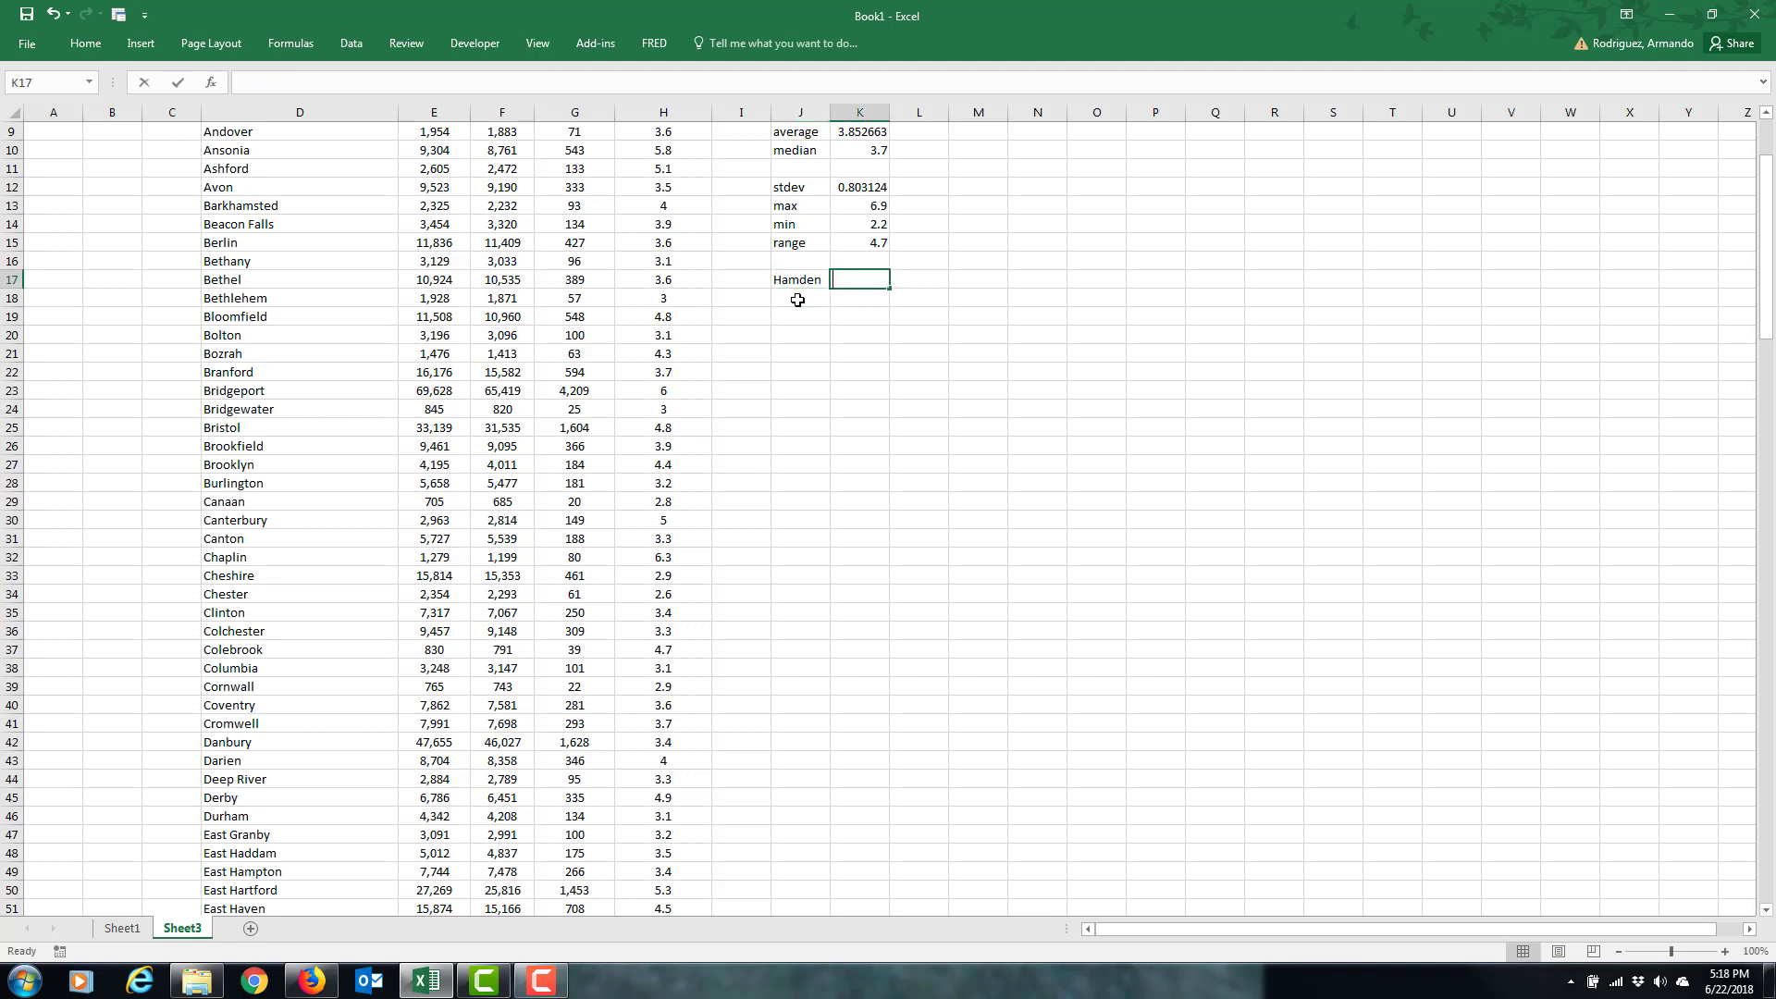
Enter a formula in cell K17 that references Hamden's unemployment rate in the town data, =H70
{"action": "type", "text": "="}
{"action": "key", "text": "Left"}
{"action": "key", "text": "Left"}
{"action": "key", "text": "Left"}
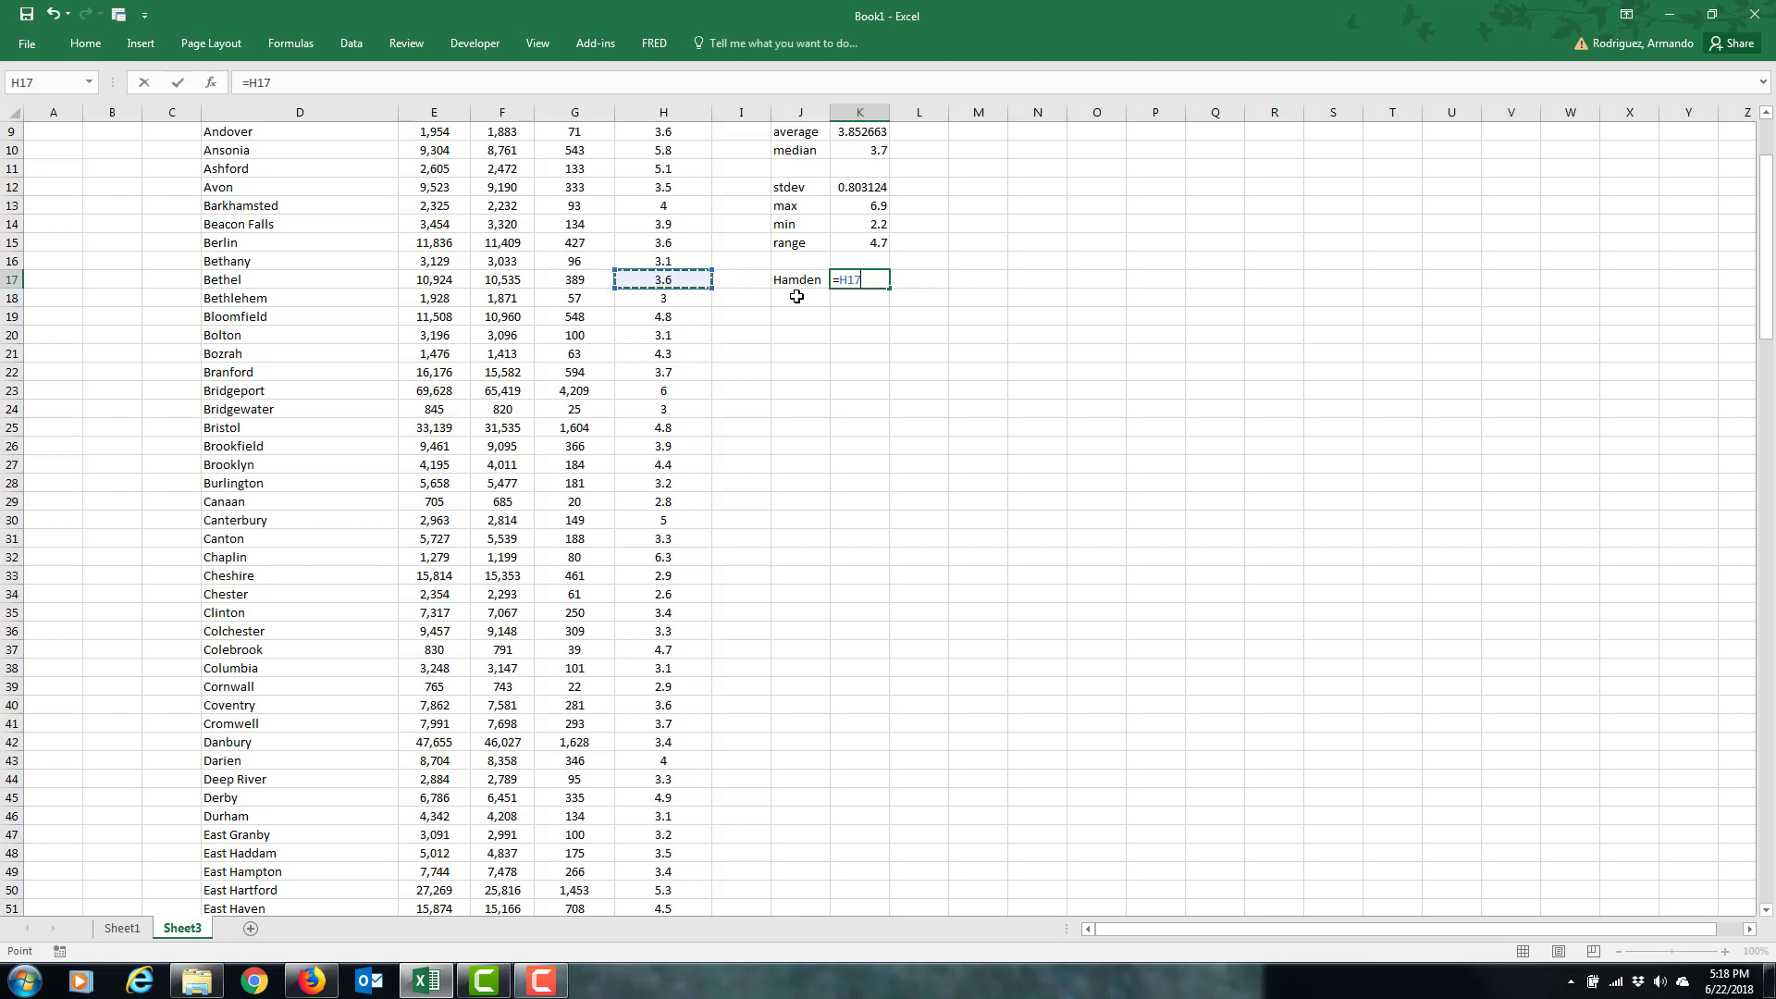
{"action": "key", "text": "Down"}
{"action": "key", "text": "Down"}
{"action": "key", "text": "Down"}
{"action": "key", "text": "Down"}
{"action": "key", "text": "Down"}
{"action": "key", "text": "Down"}
{"action": "key", "text": "Down"}
{"action": "key", "text": "Down"}
{"action": "key", "text": "Down"}
{"action": "key", "text": "Down"}
{"action": "key", "text": "Down"}
{"action": "key", "text": "Down"}
{"action": "key", "text": "Down"}
{"action": "key", "text": "Down"}
{"action": "key", "text": "Down"}
{"action": "key", "text": "Down"}
{"action": "key", "text": "Down"}
{"action": "key", "text": "Down"}
{"action": "key", "text": "Down"}
{"action": "key", "text": "Down"}
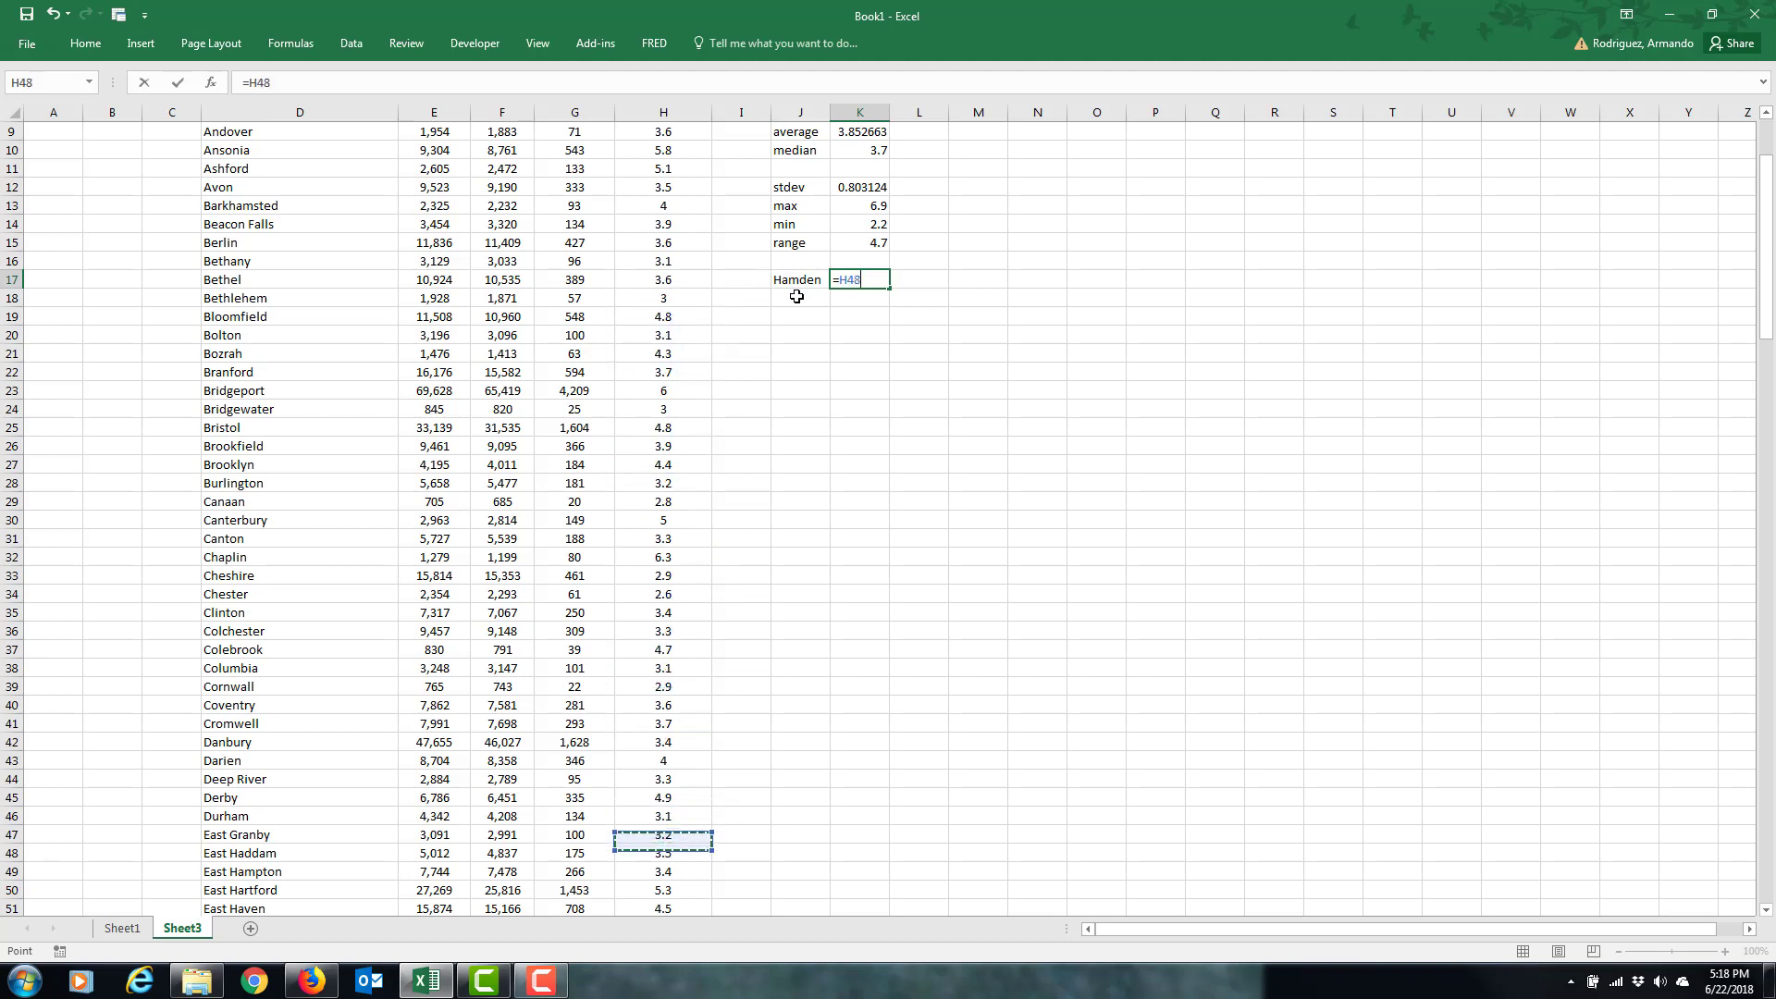
{"action": "key", "text": "Down"}
{"action": "key", "text": "Down"}
{"action": "key", "text": "Down"}
{"action": "key", "text": "Down"}
{"action": "key", "text": "Down"}
{"action": "key", "text": "Down"}
{"action": "key", "text": "Down"}
{"action": "key", "text": "Down"}
{"action": "key", "text": "Down"}
{"action": "key", "text": "Down"}
{"action": "key", "text": "Down"}
{"action": "key", "text": "Down"}
{"action": "key", "text": "Down"}
{"action": "key", "text": "Down"}
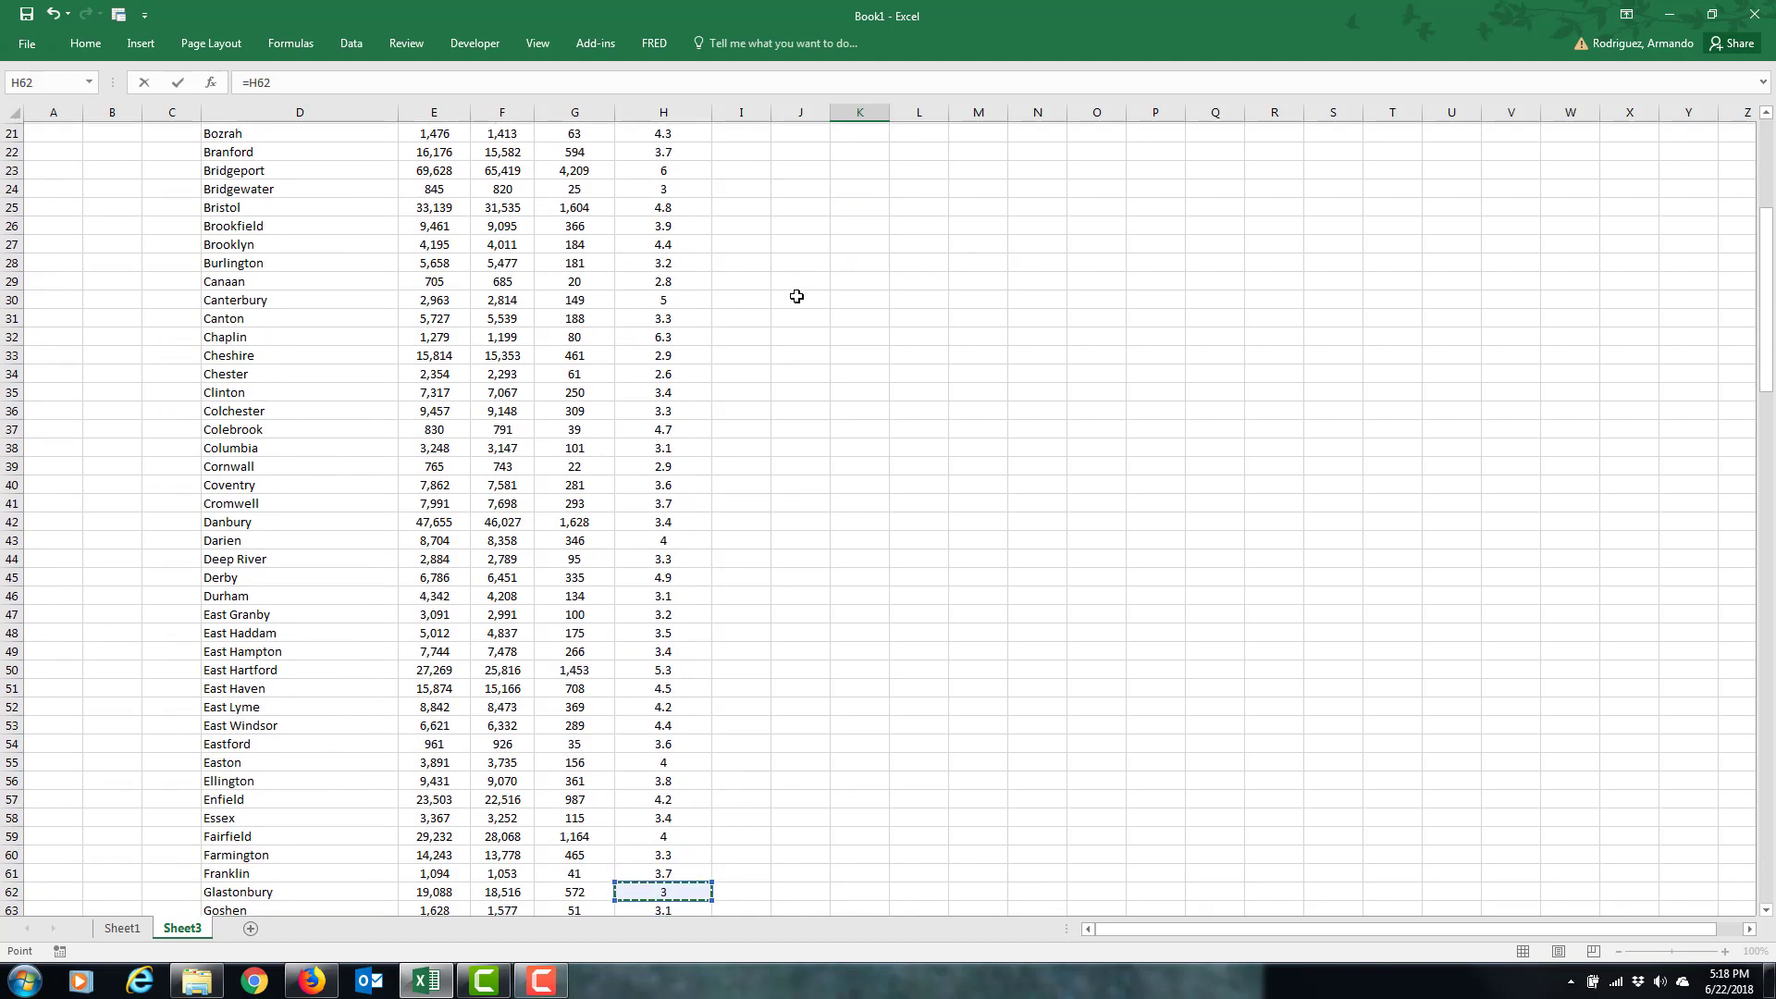
{"action": "key", "text": "Down"}
{"action": "key", "text": "Down"}
{"action": "key", "text": "Down"}
{"action": "key", "text": "Down"}
{"action": "key", "text": "Down"}
{"action": "key", "text": "Down"}
{"action": "key", "text": "Down"}
{"action": "key", "text": "Down"}
{"action": "key", "text": "Down"}
{"action": "key", "text": "Down"}
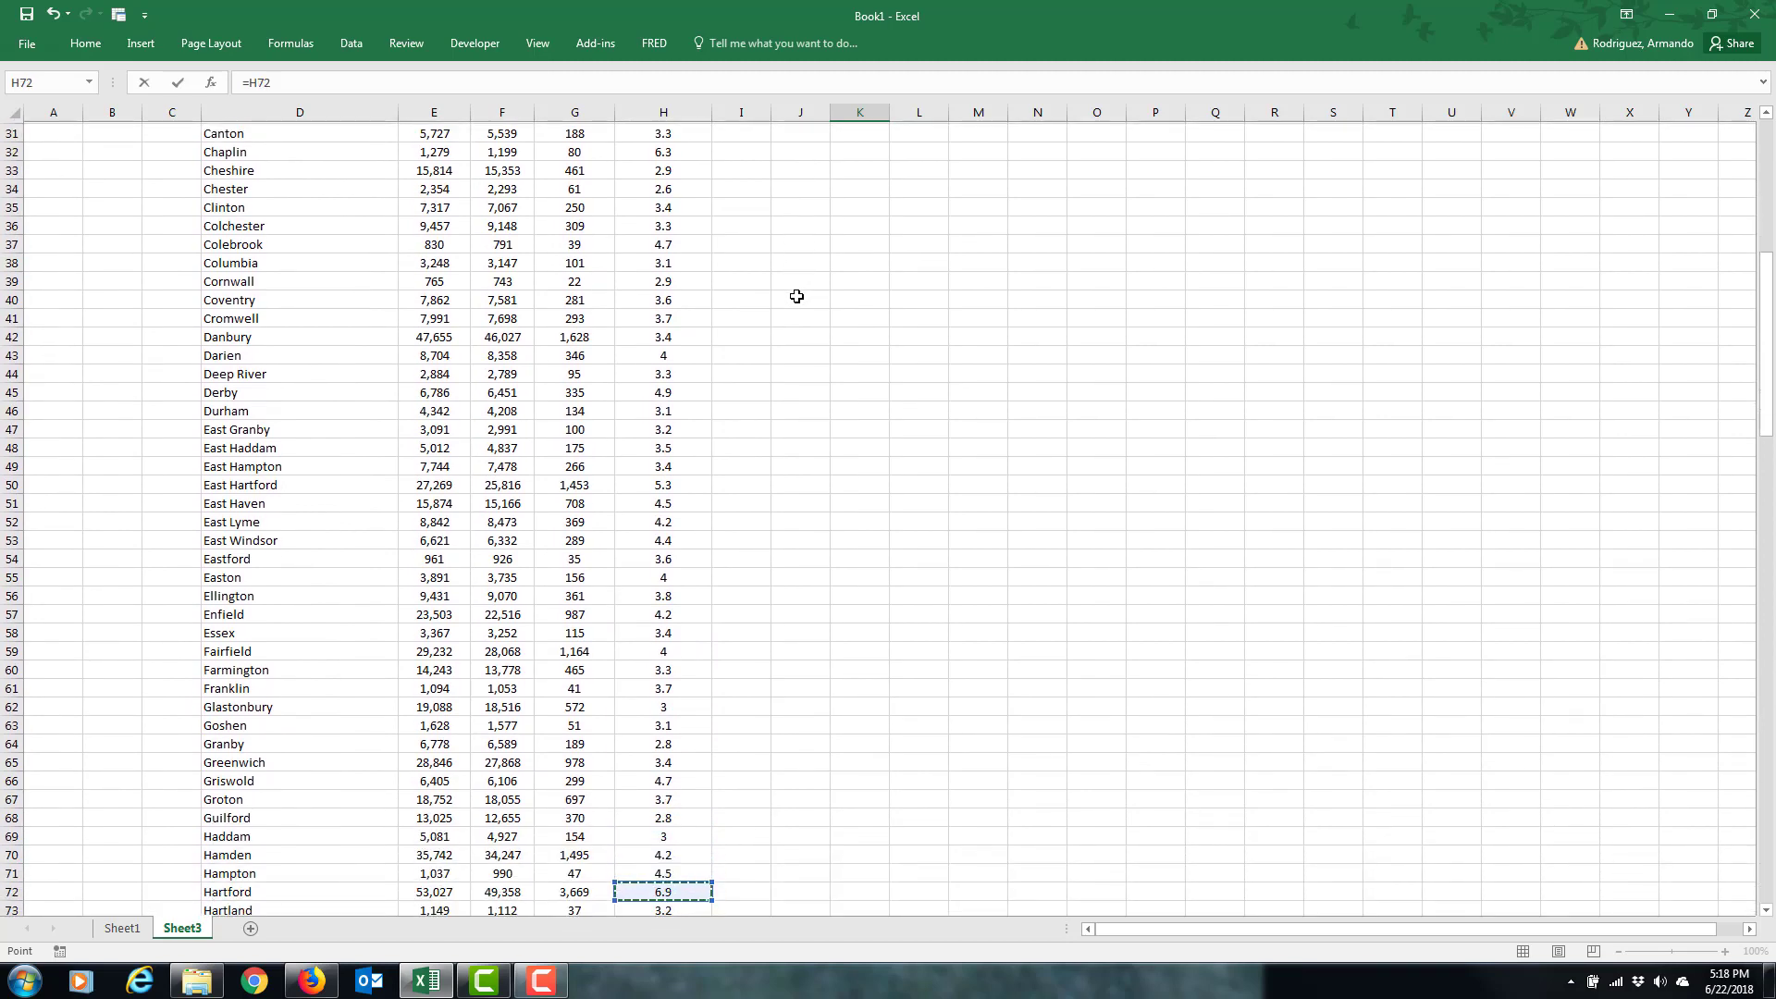
{"action": "key", "text": "Down"}
{"action": "key", "text": "Down"}
{"action": "key", "text": "Down"}
{"action": "key", "text": "Up"}
{"action": "key", "text": "Up"}
{"action": "key", "text": "Up"}
{"action": "key", "text": "Up"}
{"action": "key", "text": "Up"}
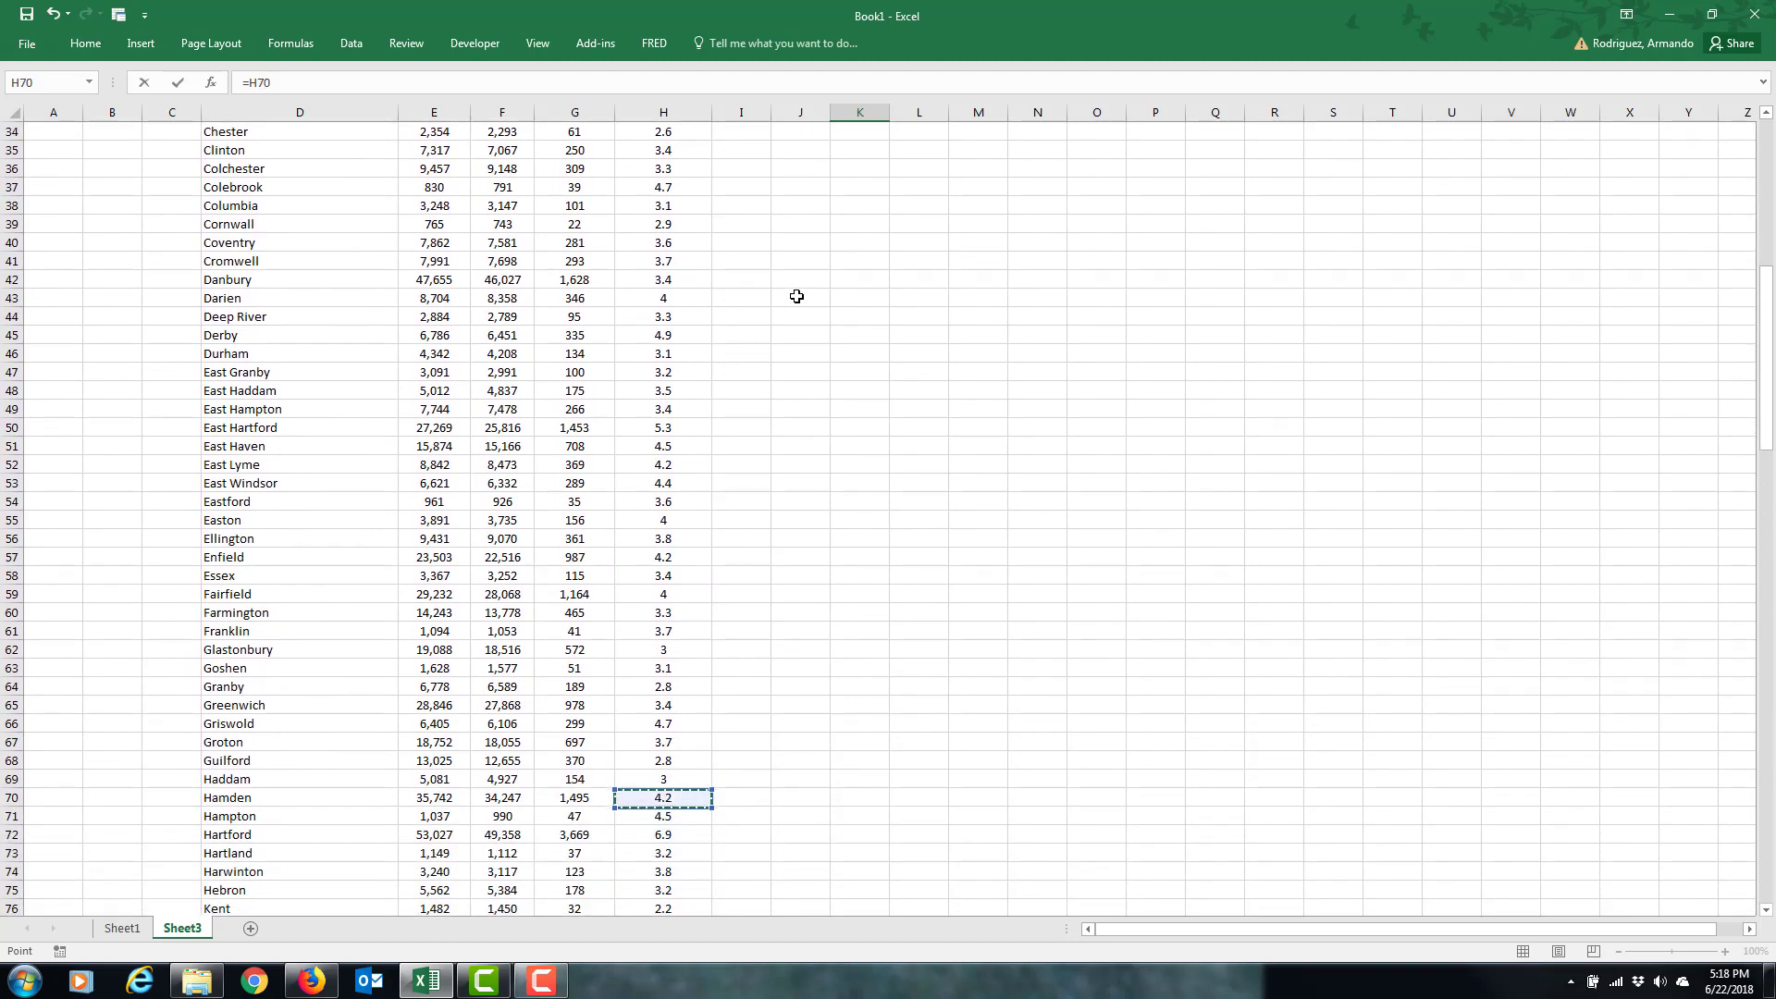
{"action": "key", "text": "Return"}
Review Hamden's rate against the statistics in column K and the statewide unemployment rate in H8
{"action": "key", "text": "Up"}
{"action": "key", "text": "Up"}
{"action": "key", "text": "Up"}
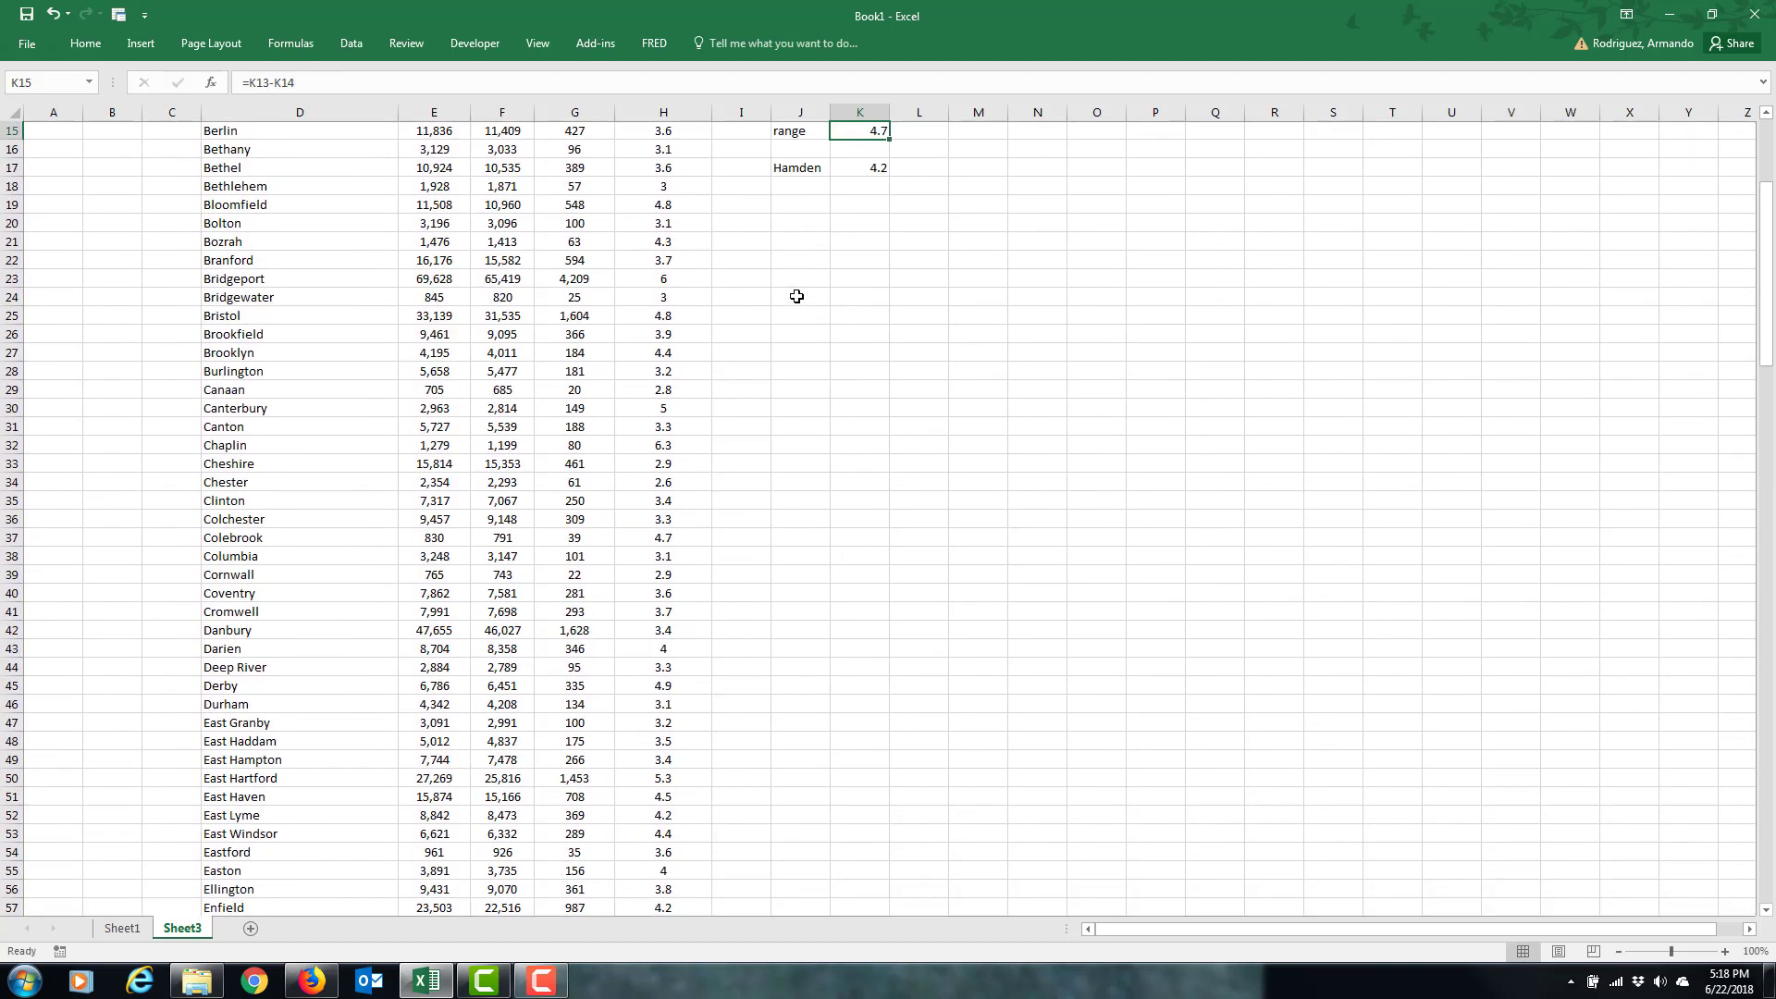
{"action": "key", "text": "Up"}
{"action": "key", "text": "Up"}
{"action": "key", "text": "Up"}
{"action": "key", "text": "Down"}
{"action": "key", "text": "Down"}
{"action": "key", "text": "Down"}
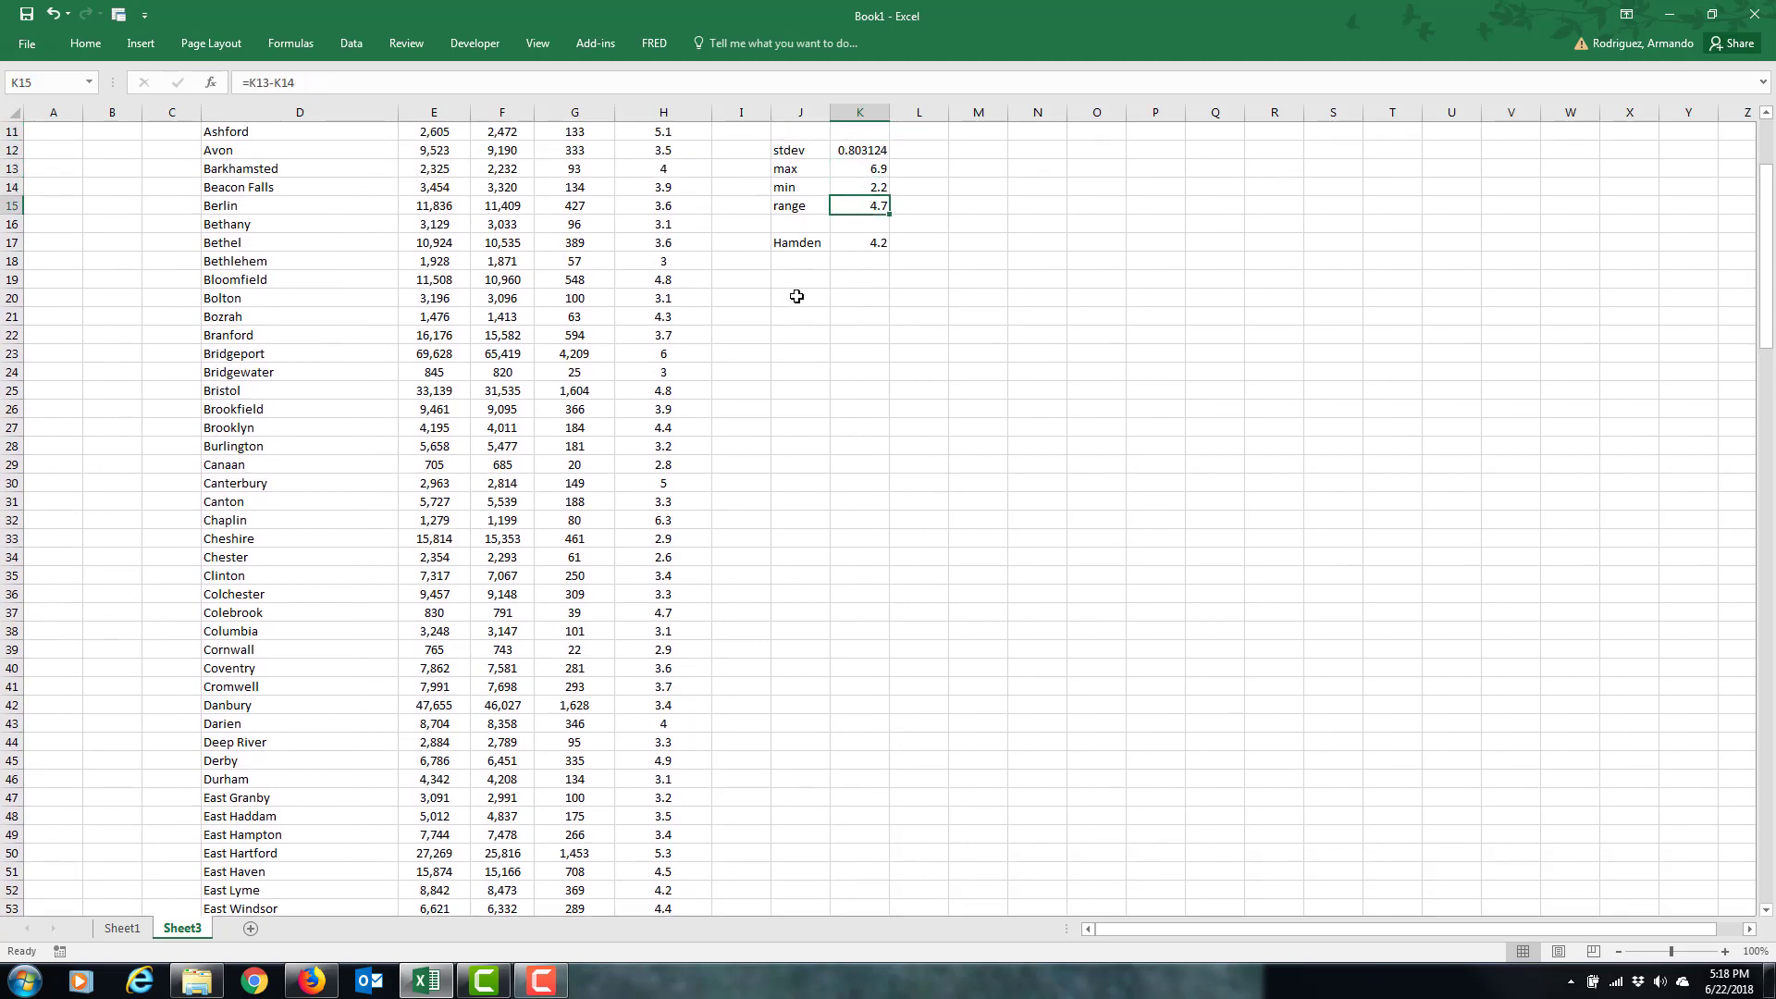
{"action": "key", "text": "Down"}
{"action": "key", "text": "Down"}
{"action": "key", "text": "Up"}
{"action": "key", "text": "Up"}
{"action": "key", "text": "Up"}
{"action": "key", "text": "Up"}
{"action": "key", "text": "Up"}
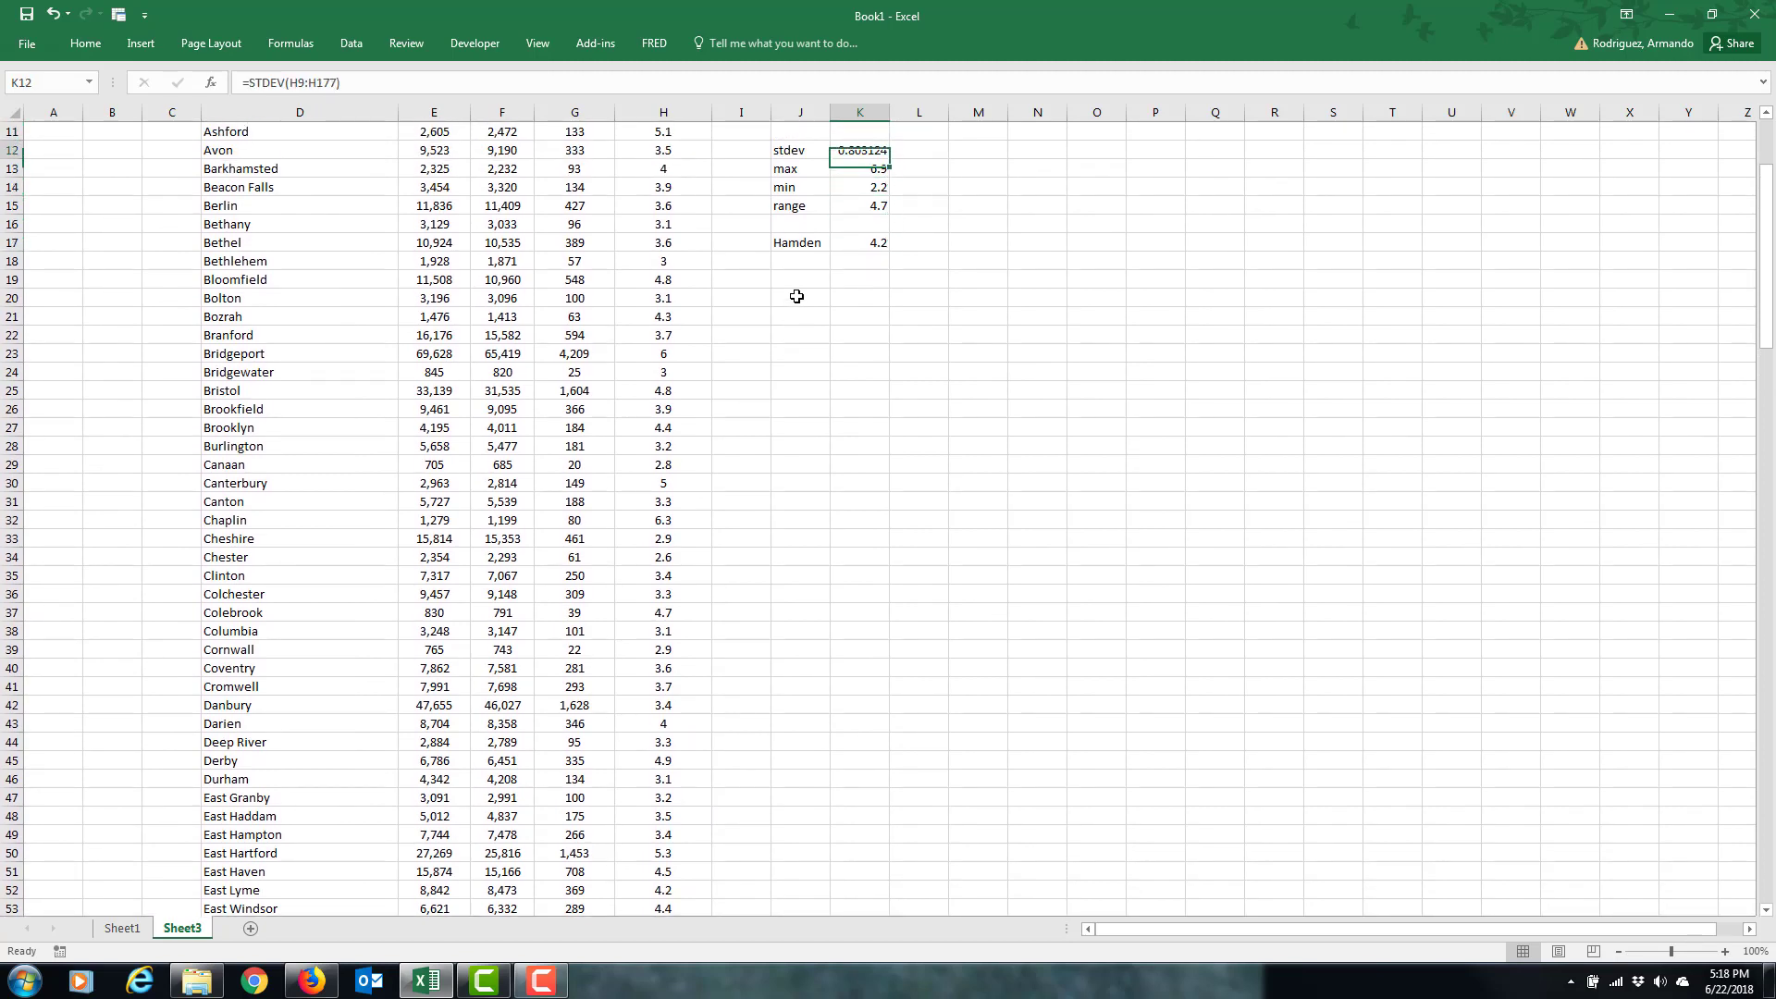
{"action": "key", "text": "Up"}
{"action": "key", "text": "Up"}
{"action": "key", "text": "Up"}
{"action": "key", "text": "Up"}
{"action": "key", "text": "Up"}
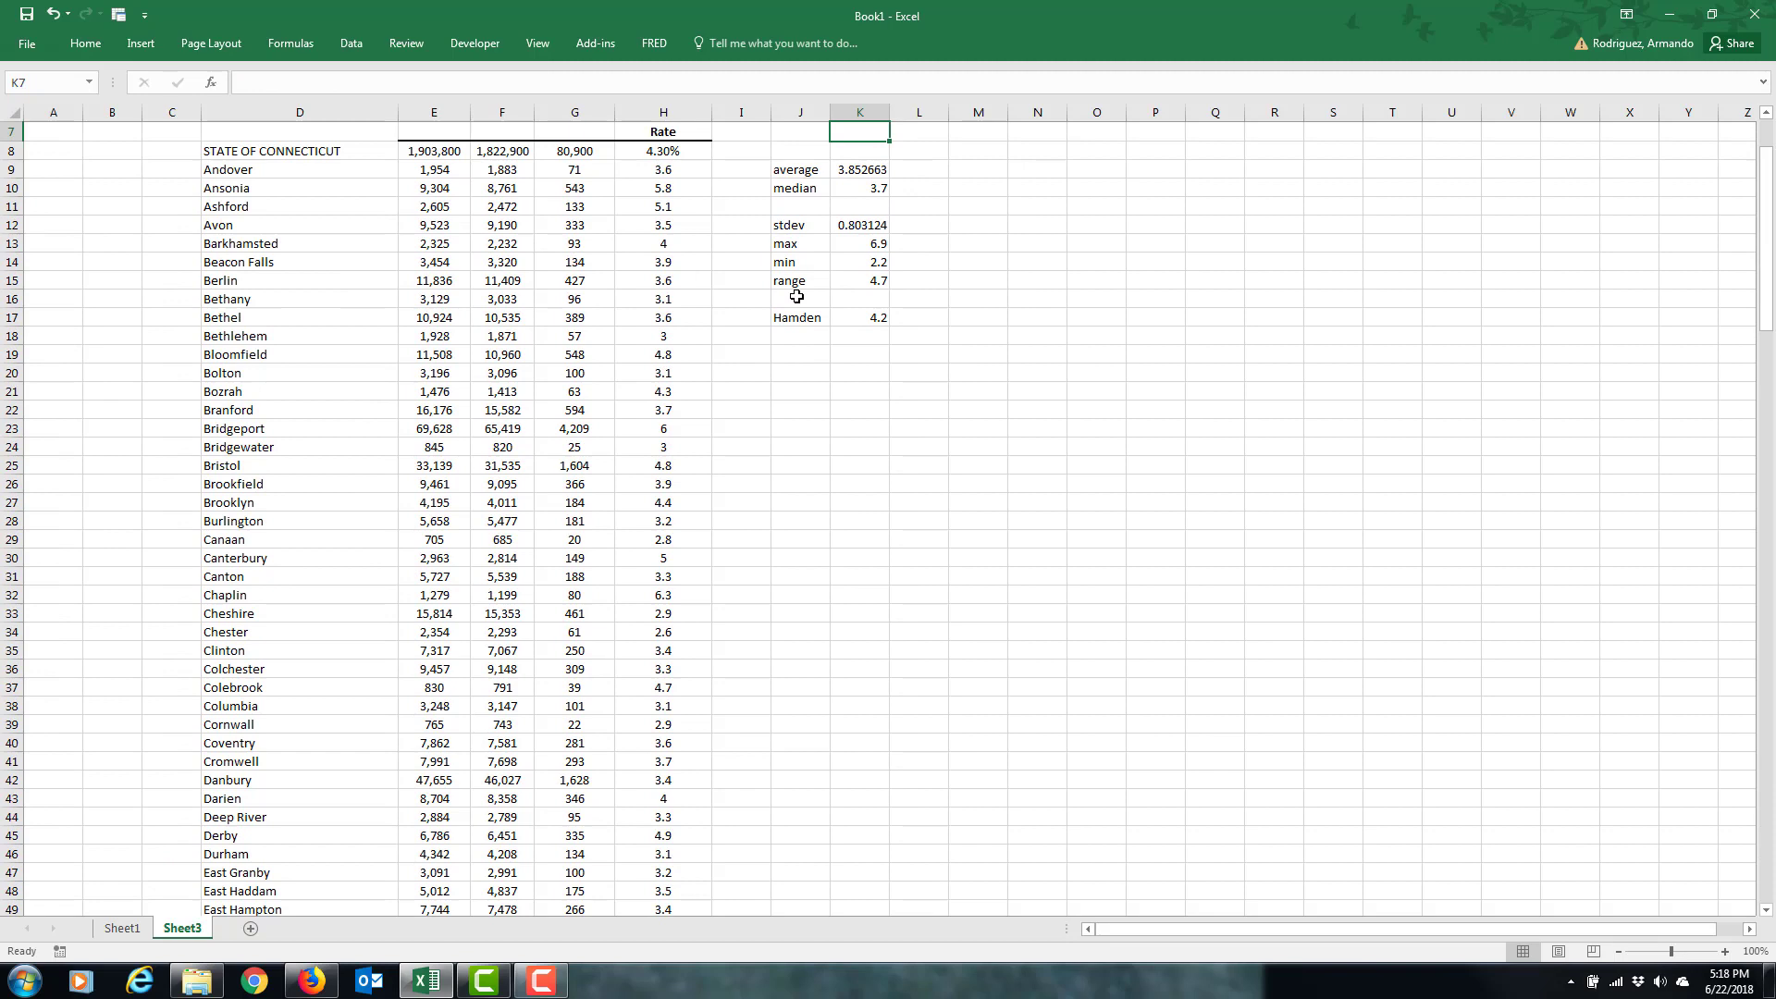
{"action": "key", "text": "Down"}
{"action": "key", "text": "Down"}
{"action": "key", "text": "Down"}
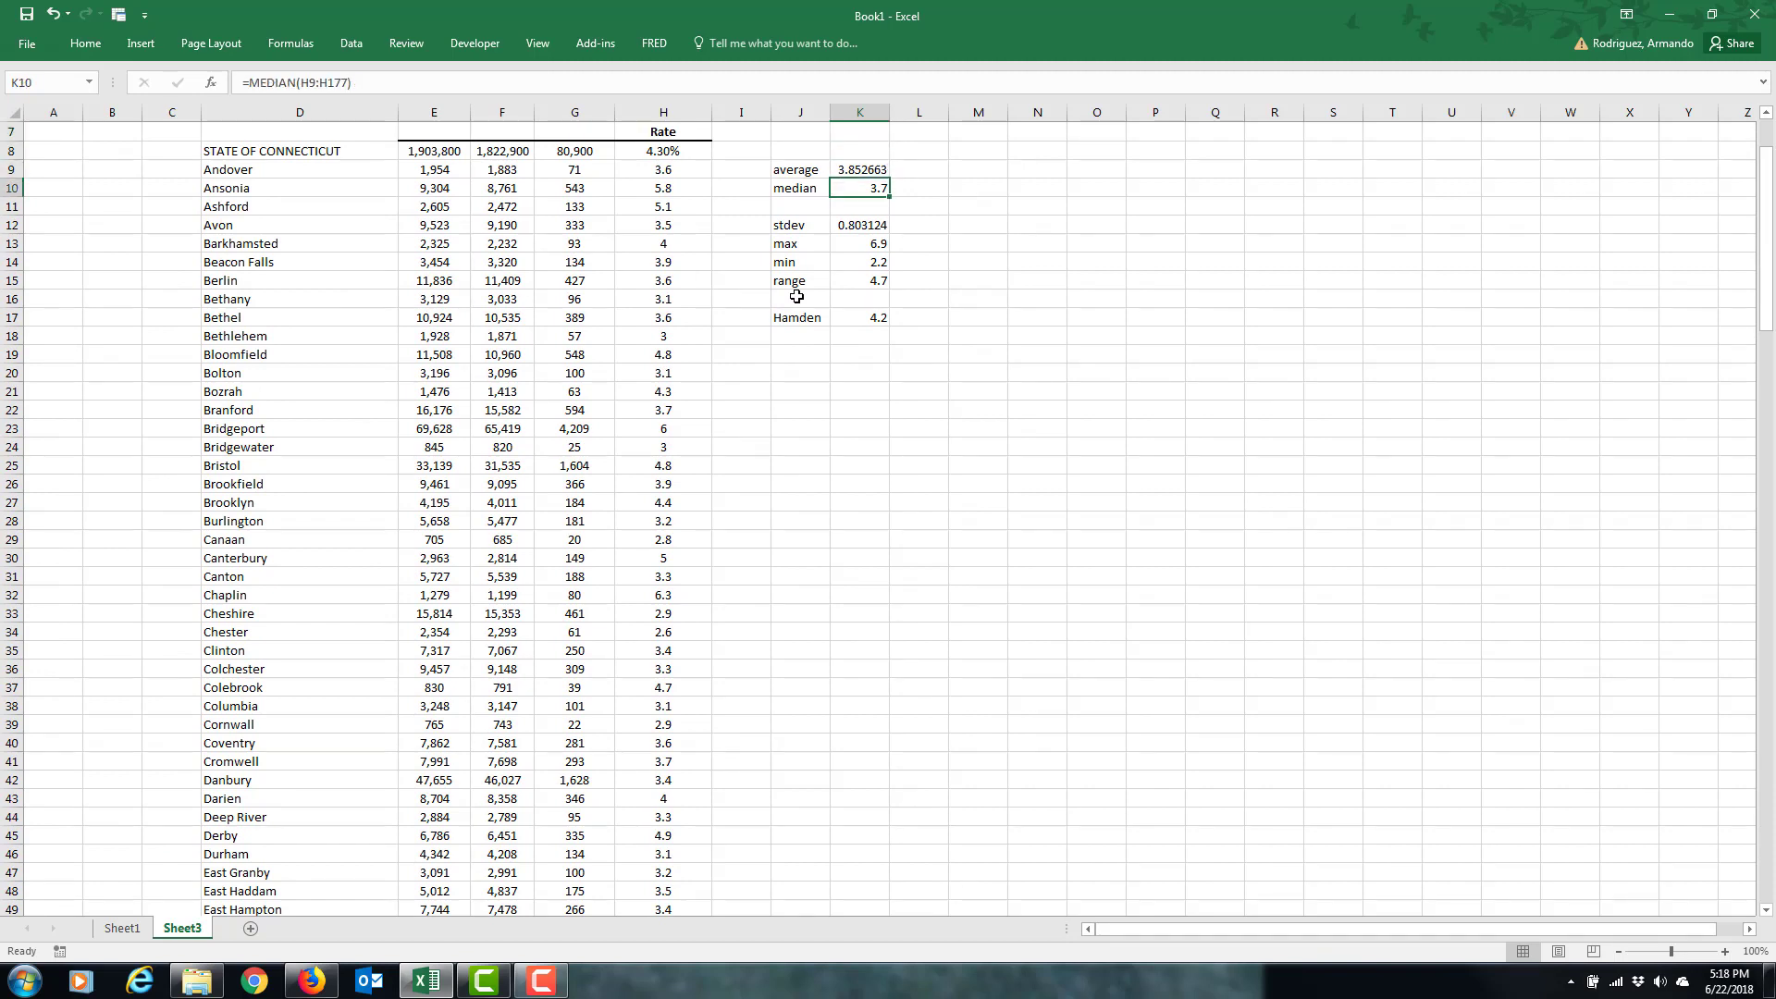
{"action": "key", "text": "Up"}
{"action": "key", "text": "Up"}
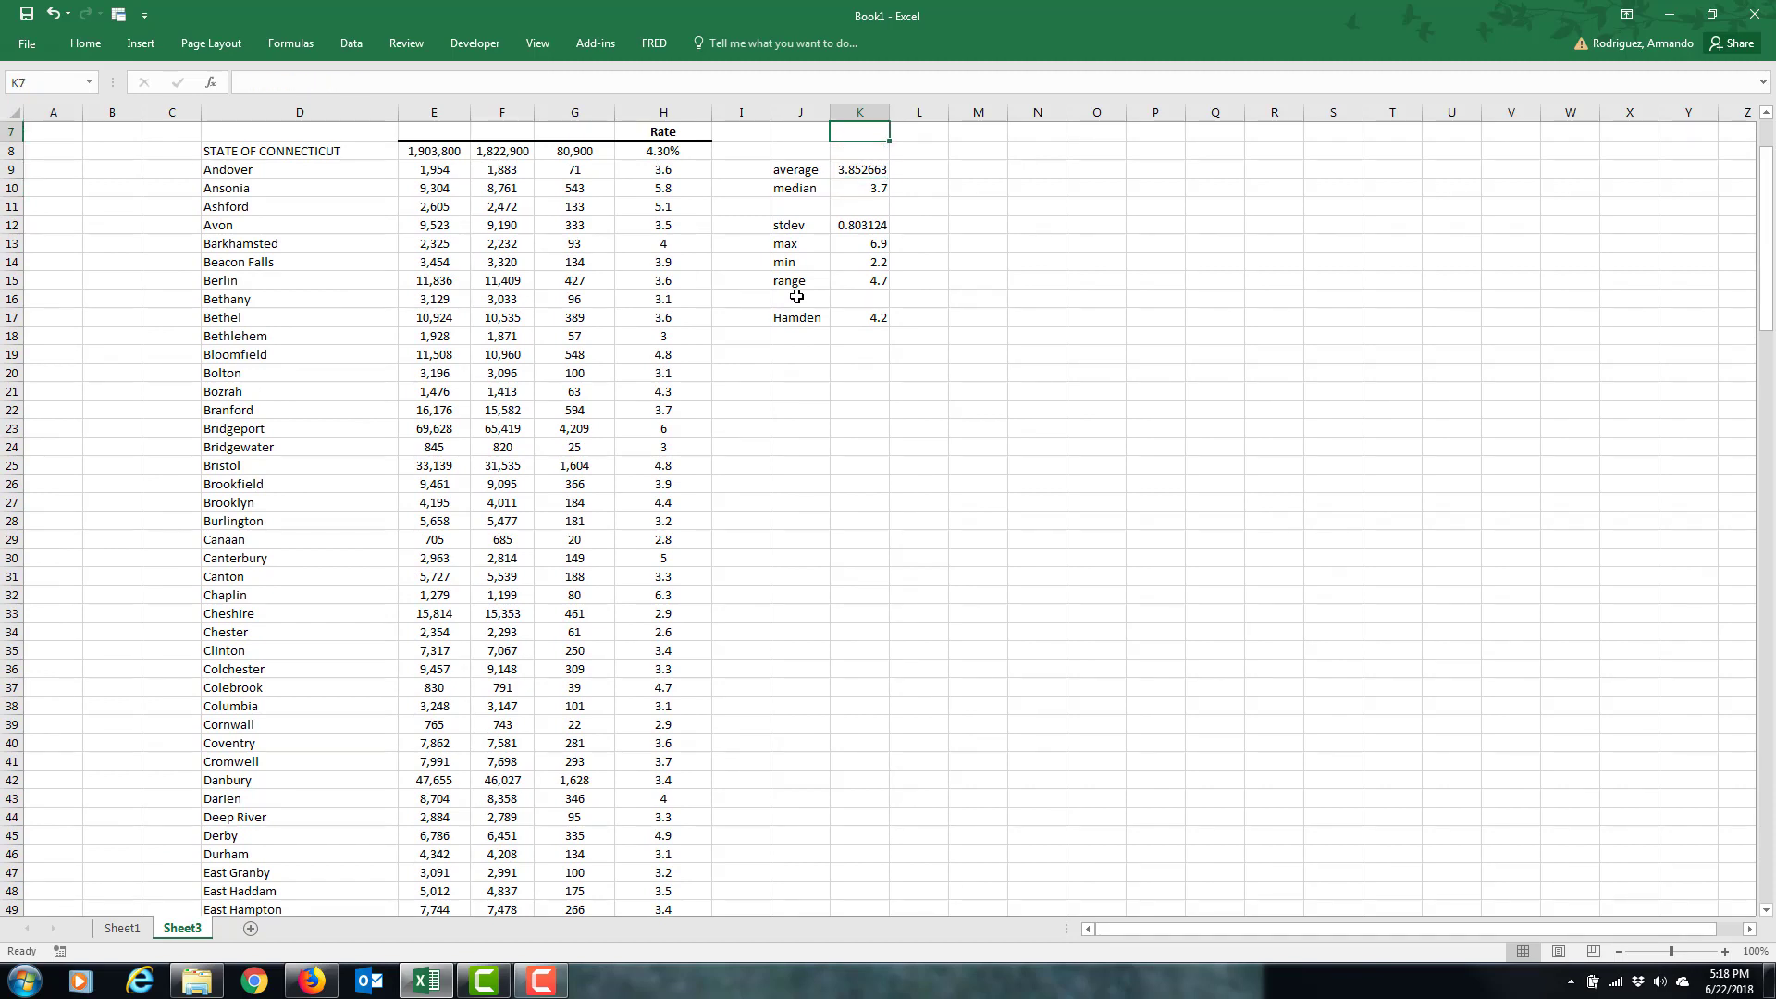
{"action": "key", "text": "Left"}
{"action": "key", "text": "Left"}
{"action": "key", "text": "Left"}
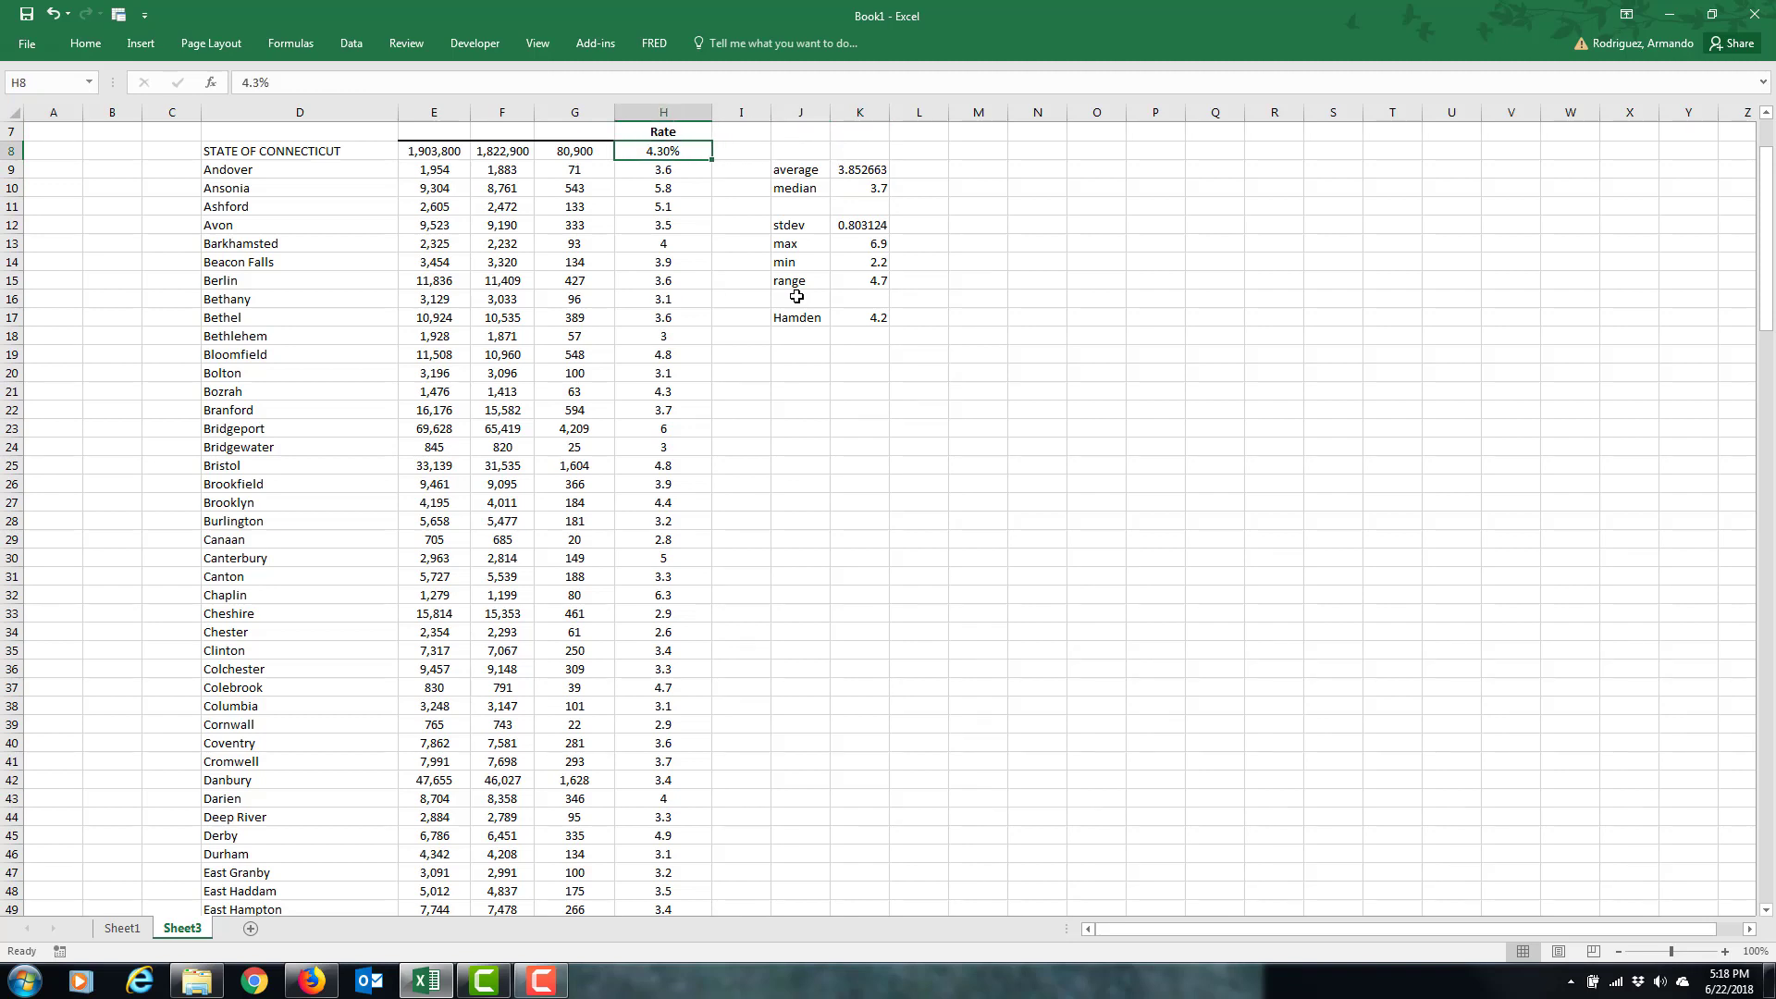
Trace the precedents of Hamden's rate in K17 and follow the arrow to its source cell in the town data
{"action": "key", "text": "Down"}
{"action": "key", "text": "Down"}
{"action": "key", "text": "Down"}
{"action": "key", "text": "Down"}
{"action": "key", "text": "Down"}
{"action": "key", "text": "Down"}
{"action": "key", "text": "Down"}
{"action": "key", "text": "Down"}
{"action": "key", "text": "Down"}
{"action": "key", "text": "Down"}
{"action": "key", "text": "Up"}
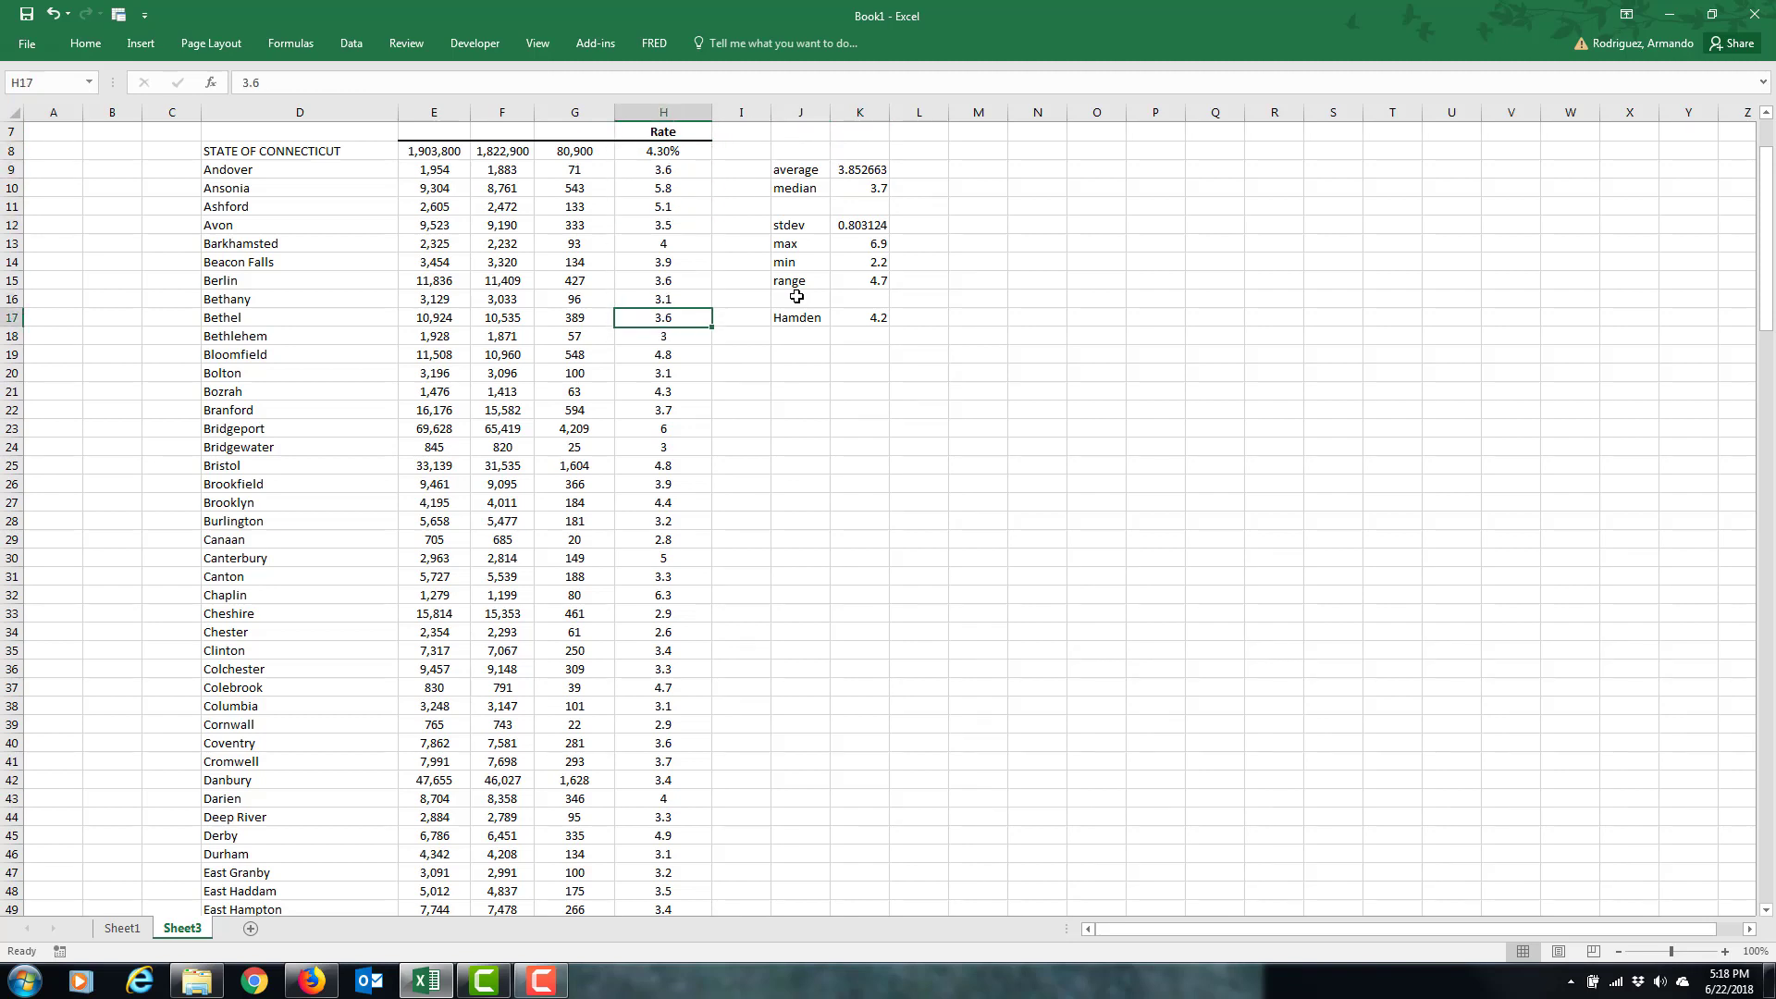
{"action": "key", "text": "Right"}
{"action": "key", "text": "Right"}
{"action": "key", "text": "Right"}
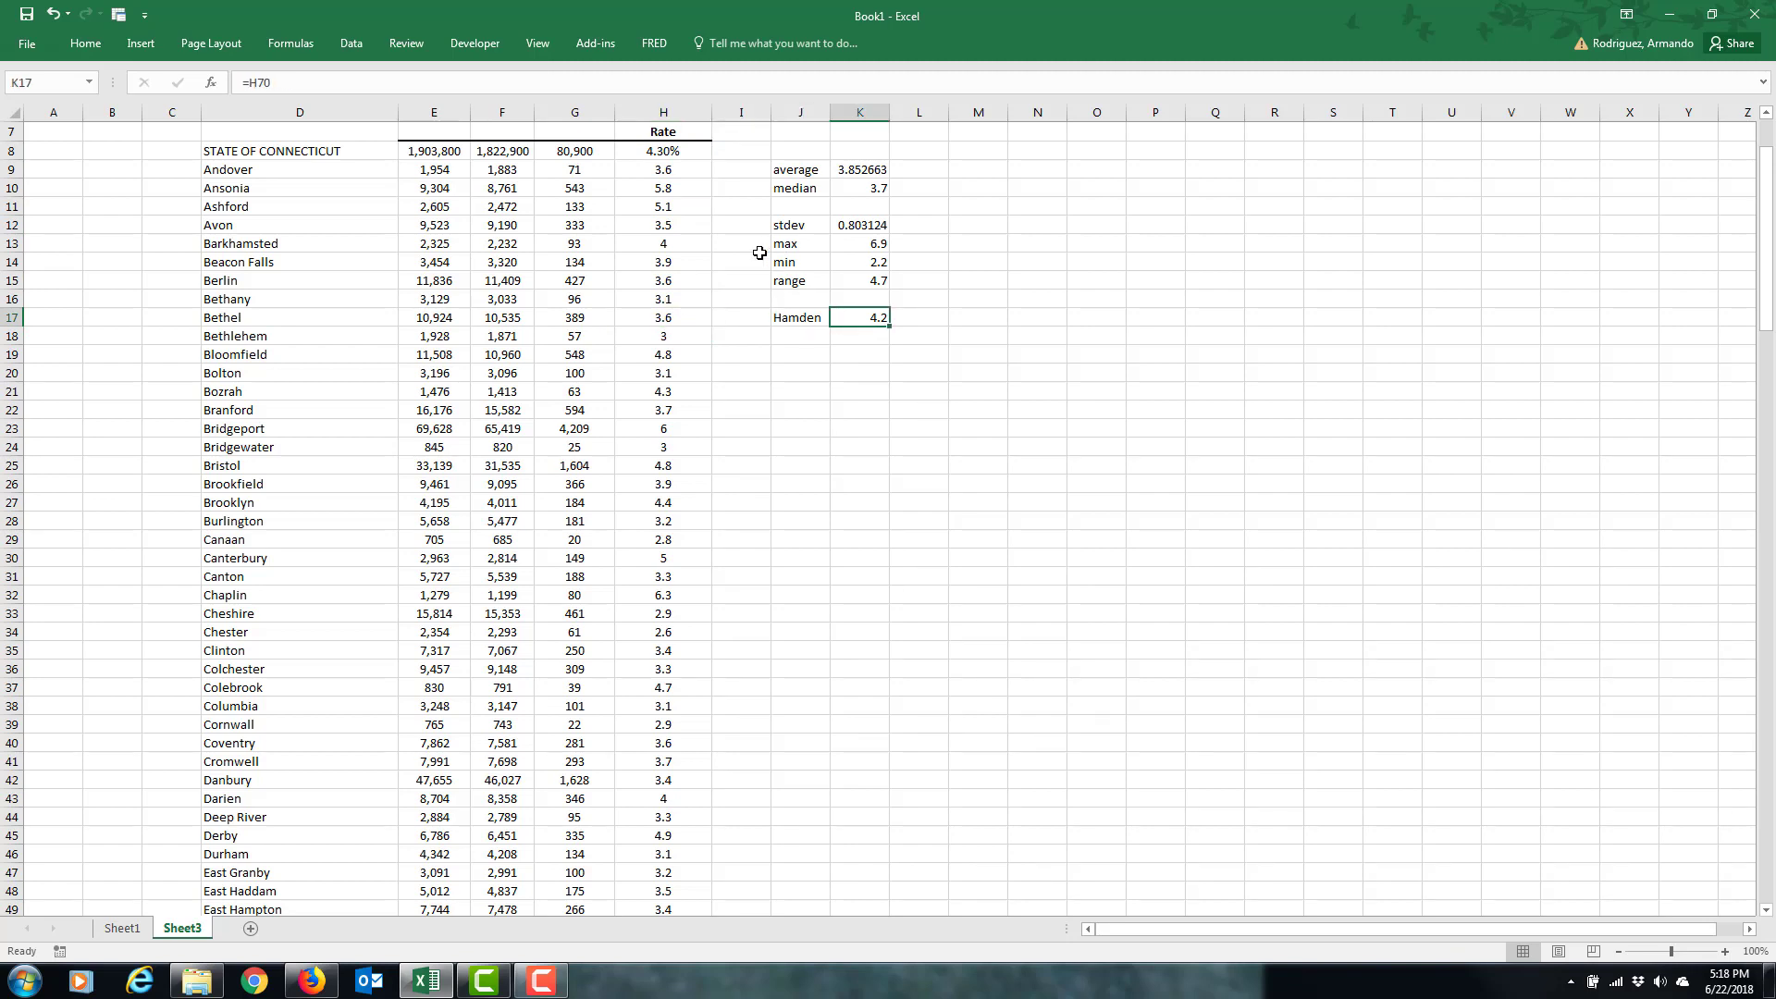
{"action": "left_click", "coordinate": [297, 46]}
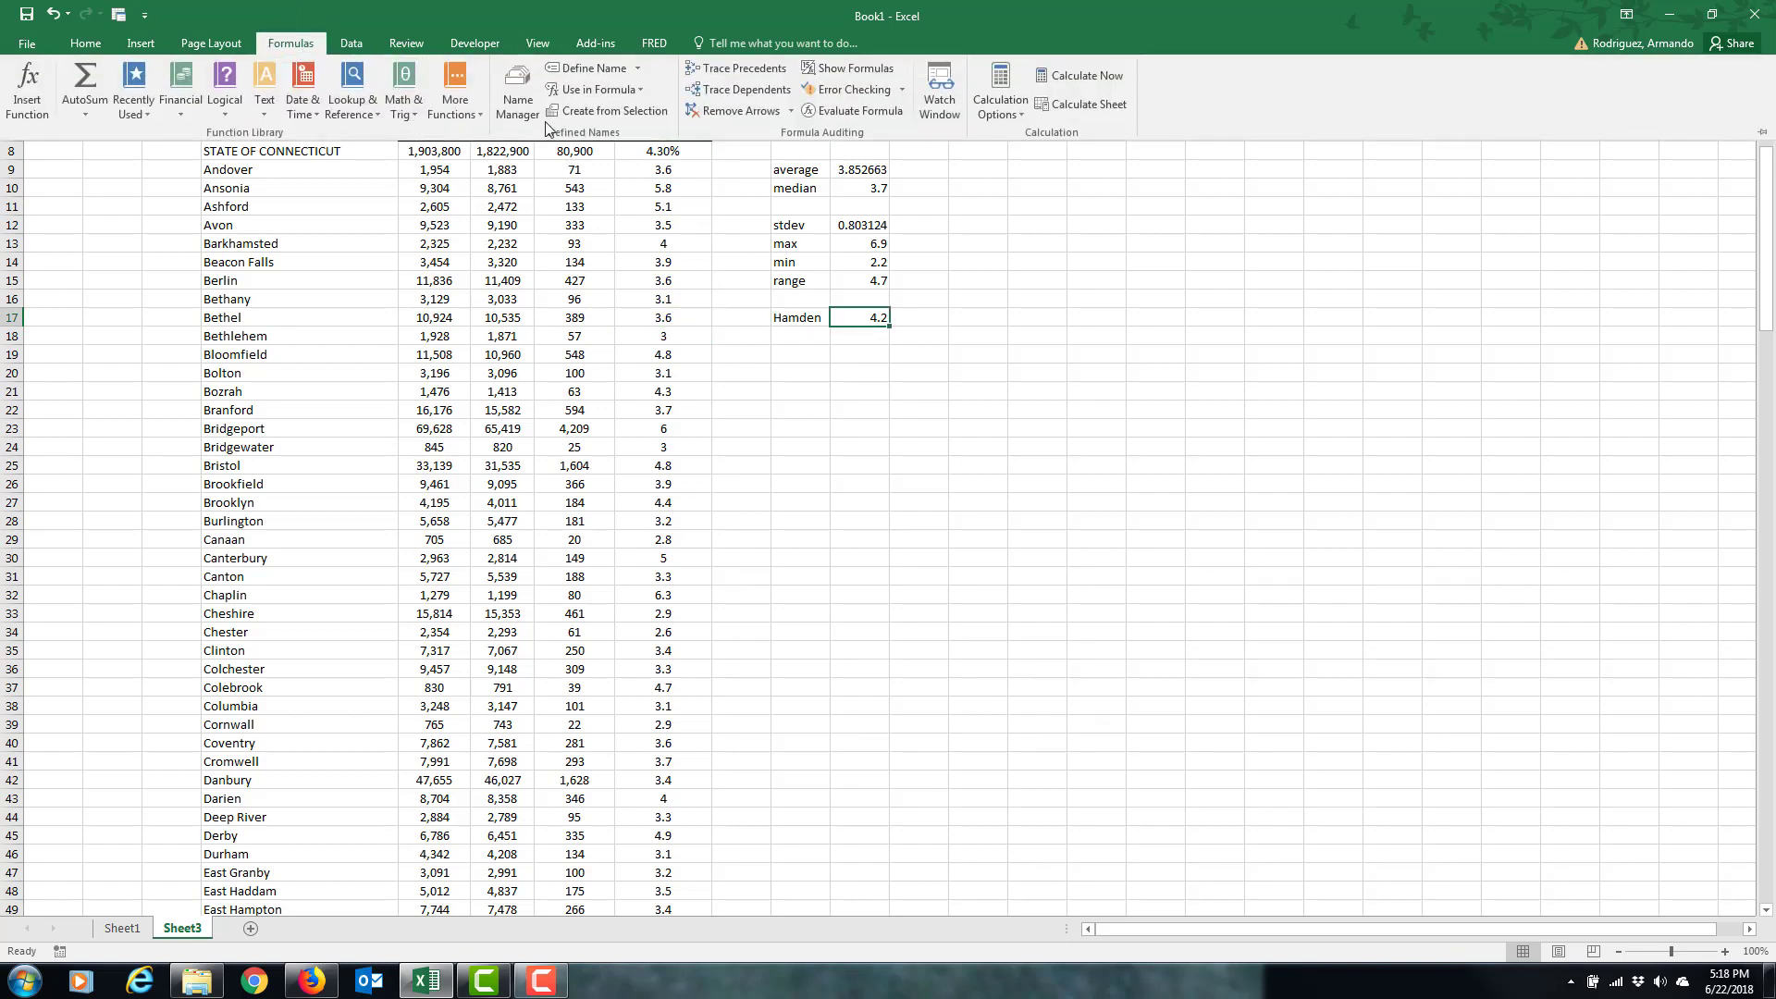
{"action": "left_click", "coordinate": [752, 74]}
{"action": "scroll", "coordinate": [1094, 499], "scroll_direction": "down", "scroll_amount": 3}
{"action": "scroll", "coordinate": [1094, 499], "scroll_direction": "down", "scroll_amount": 5}
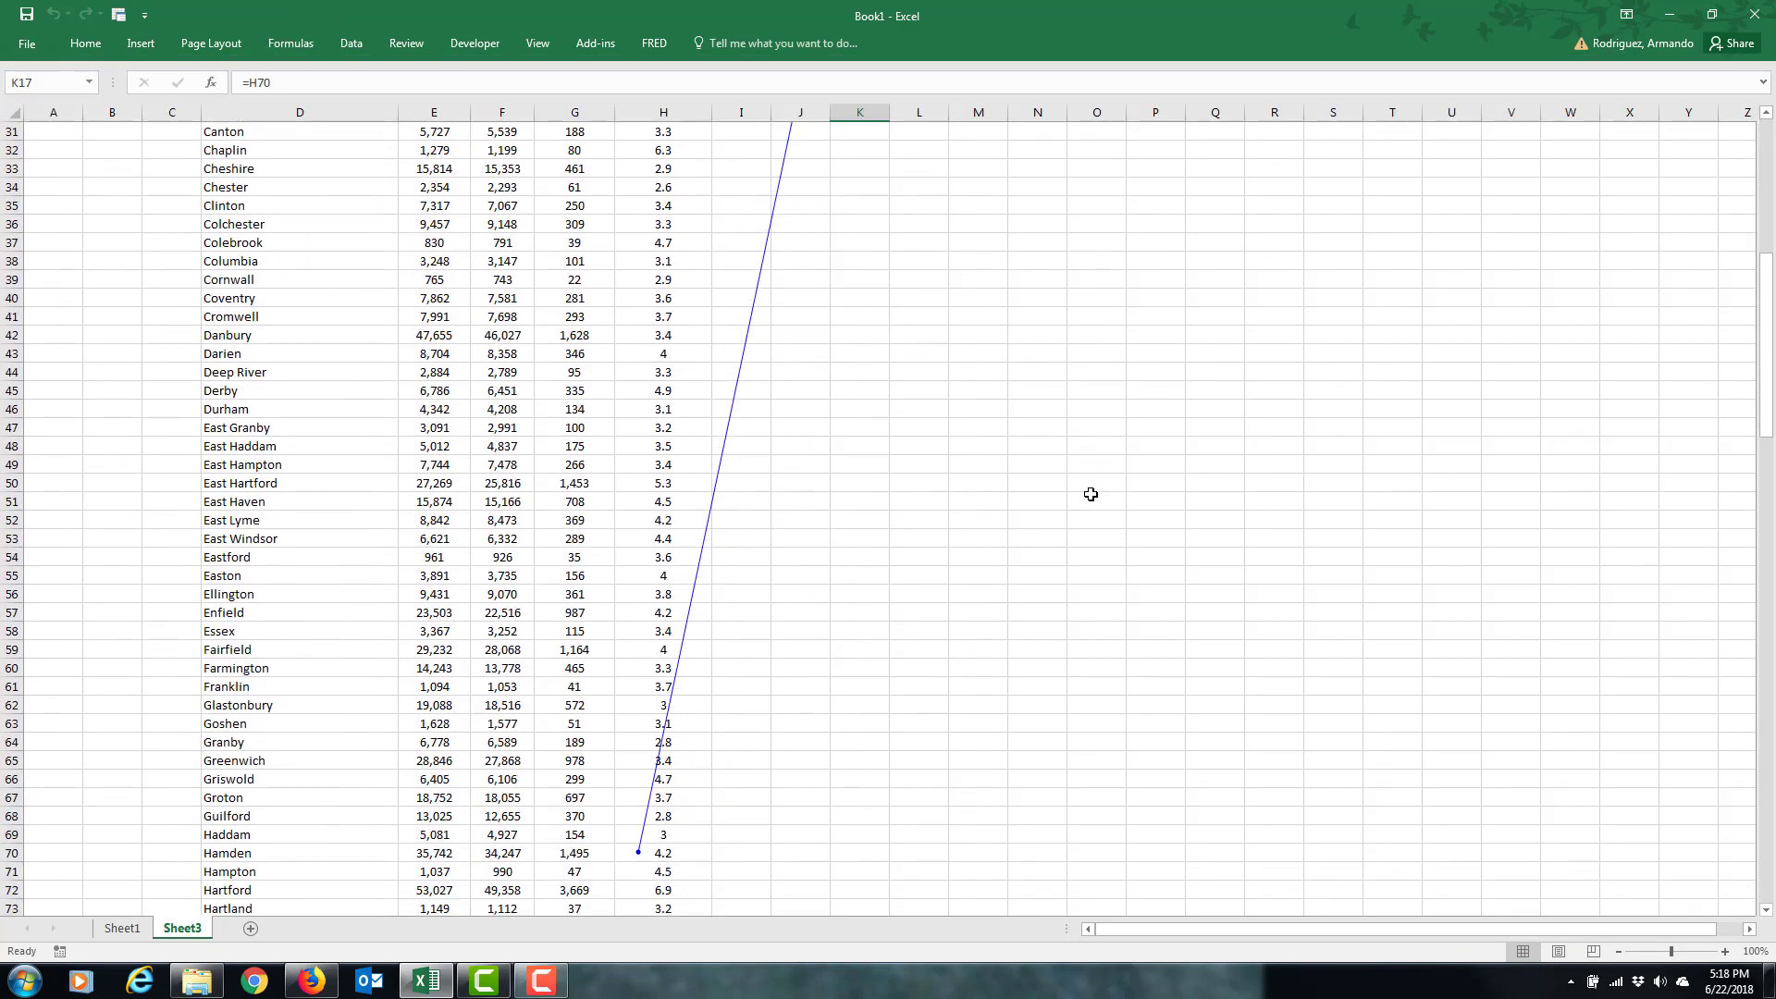
{"action": "scroll", "coordinate": [1091, 494], "scroll_direction": "up", "scroll_amount": 9}
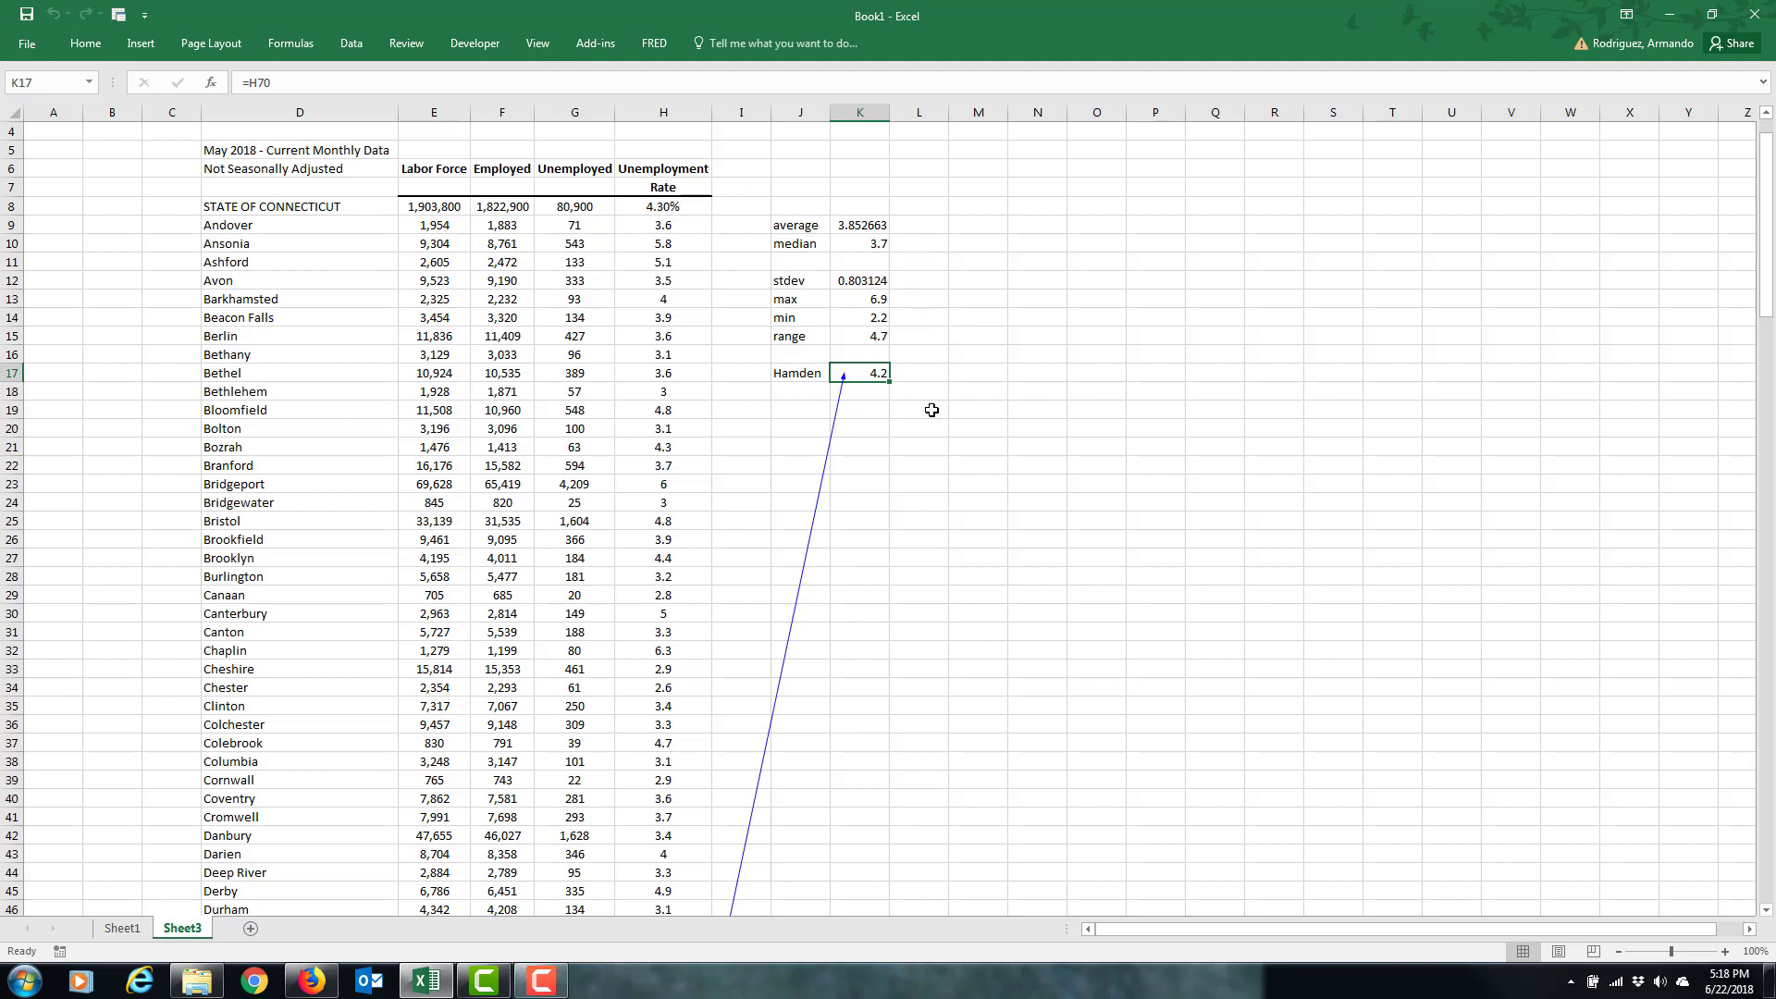
Reduce the average in cell K9 to two decimal places
{"action": "left_click", "coordinate": [874, 226]}
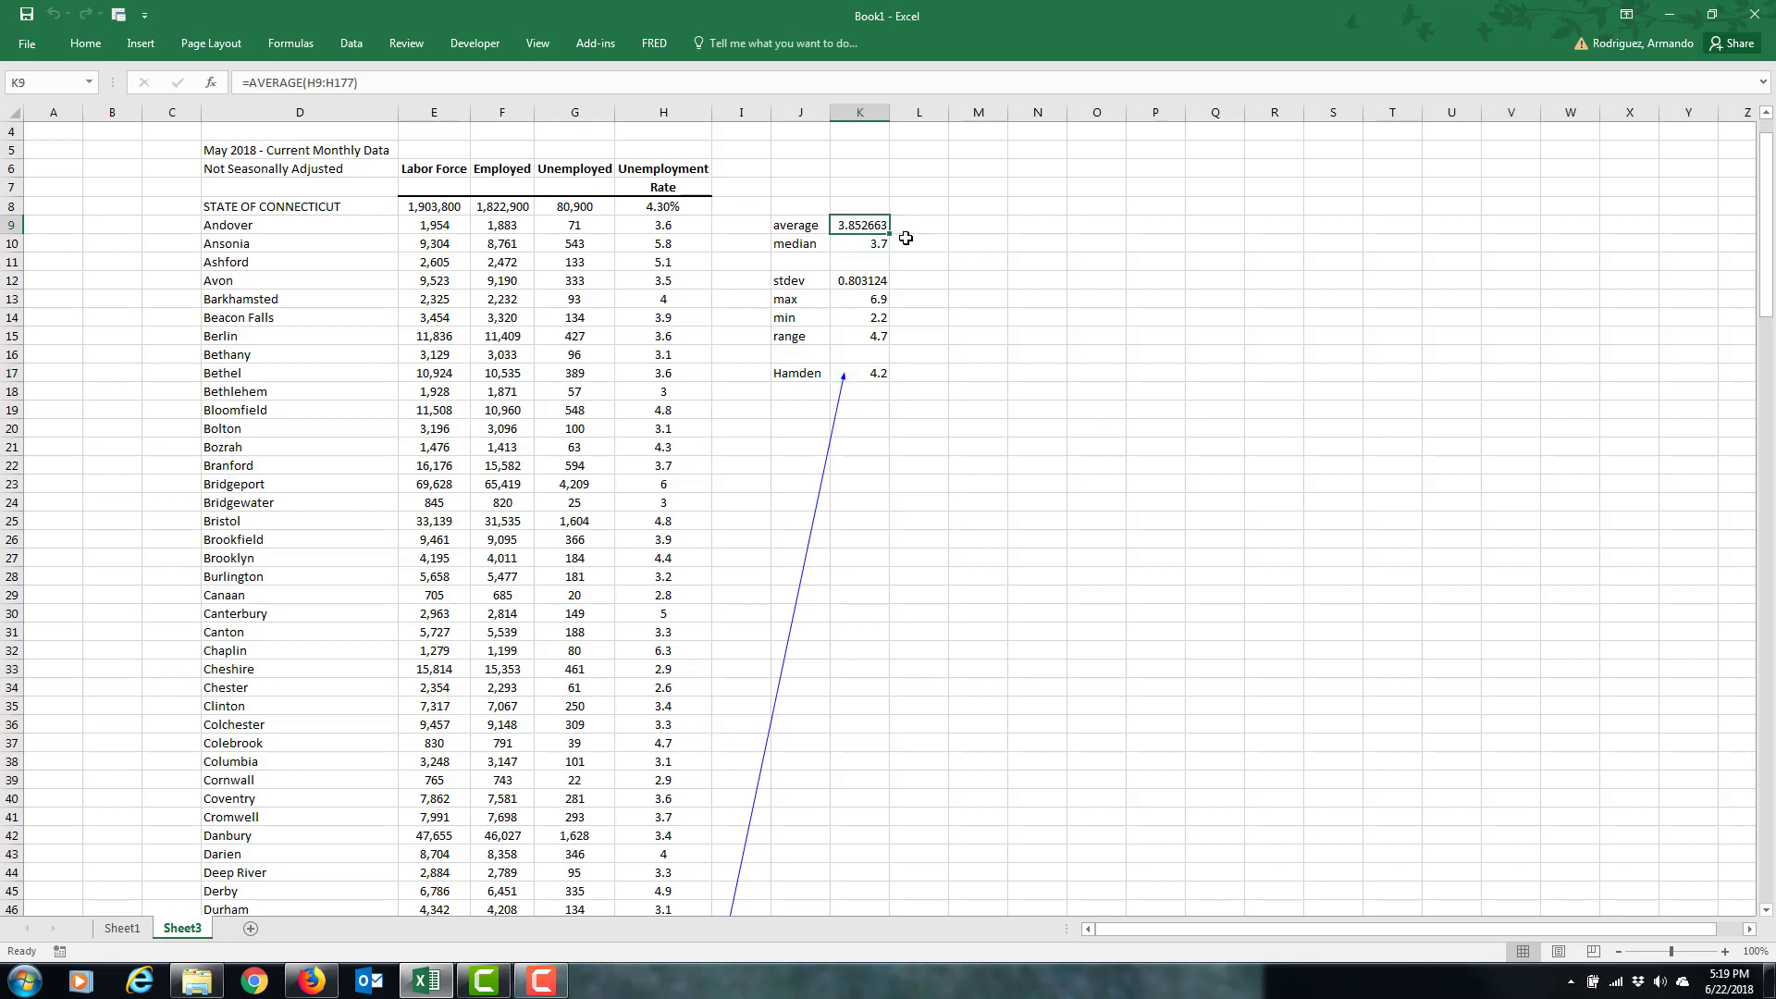
{"action": "left_click", "coordinate": [85, 43]}
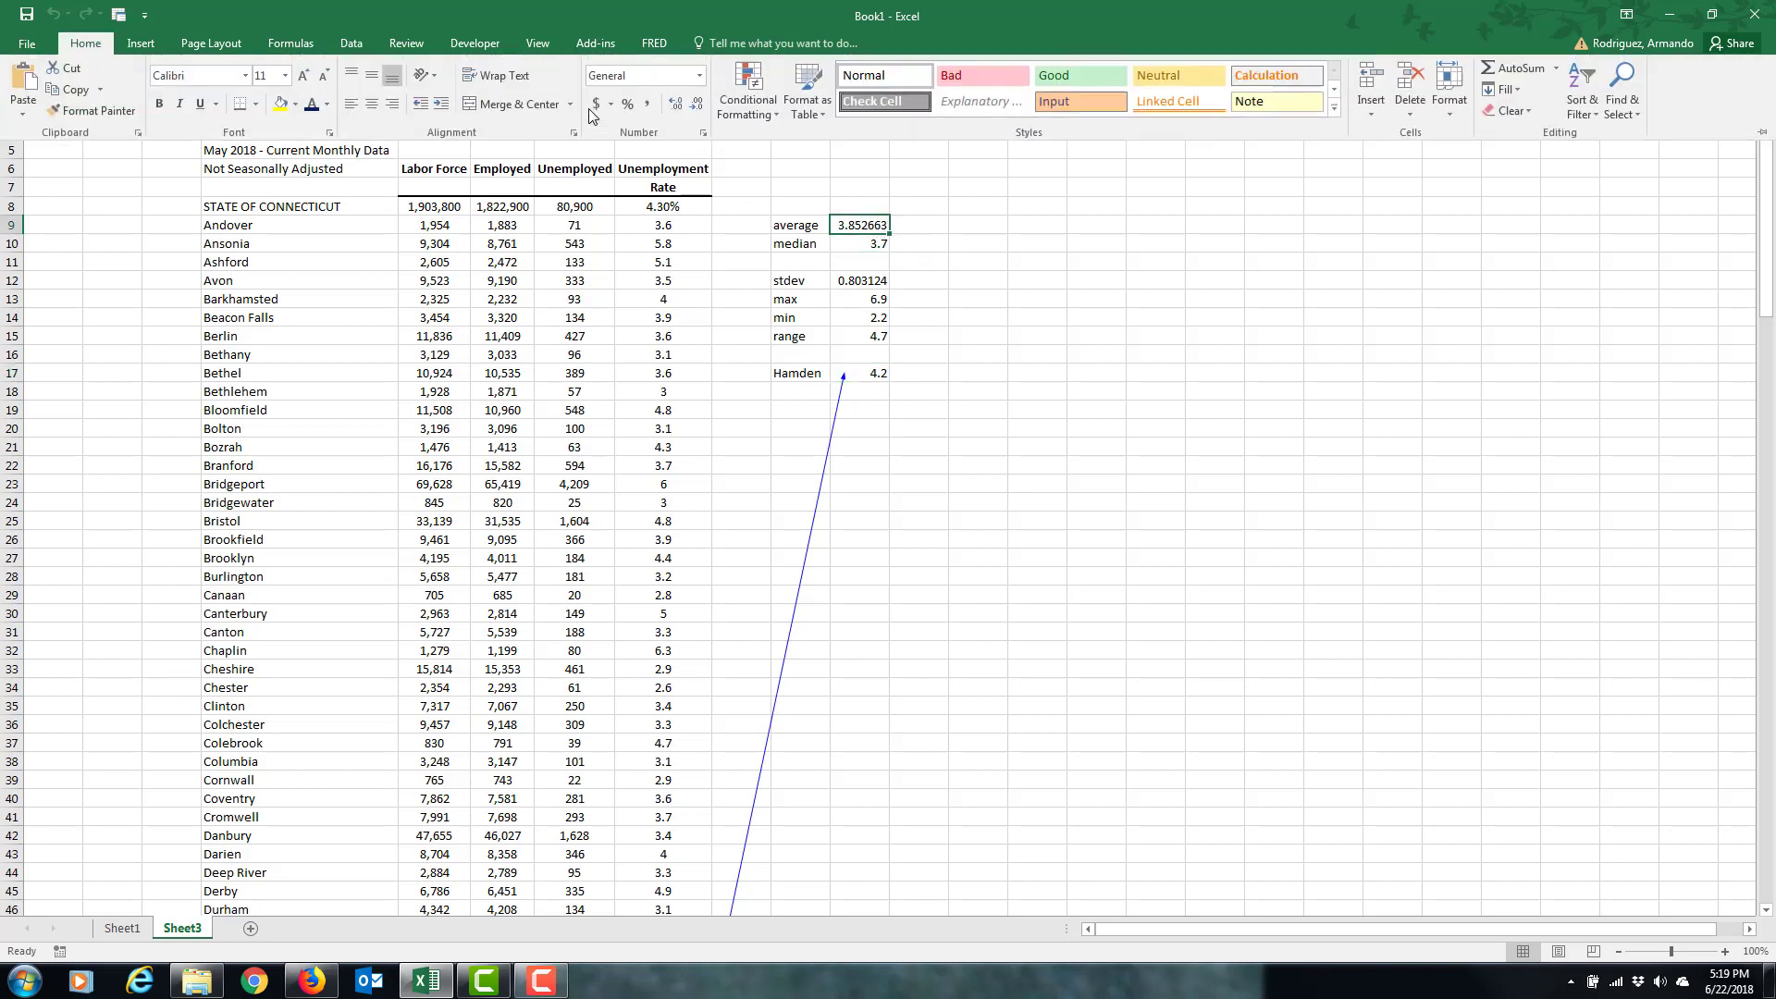
{"action": "left_click", "coordinate": [698, 107]}
{"action": "left_click", "coordinate": [699, 107]}
{"action": "left_click", "coordinate": [698, 106]}
{"action": "left_click", "coordinate": [968, 230]}
Reduce the standard deviation in cell K12 to two decimal places
{"action": "left_click", "coordinate": [860, 280]}
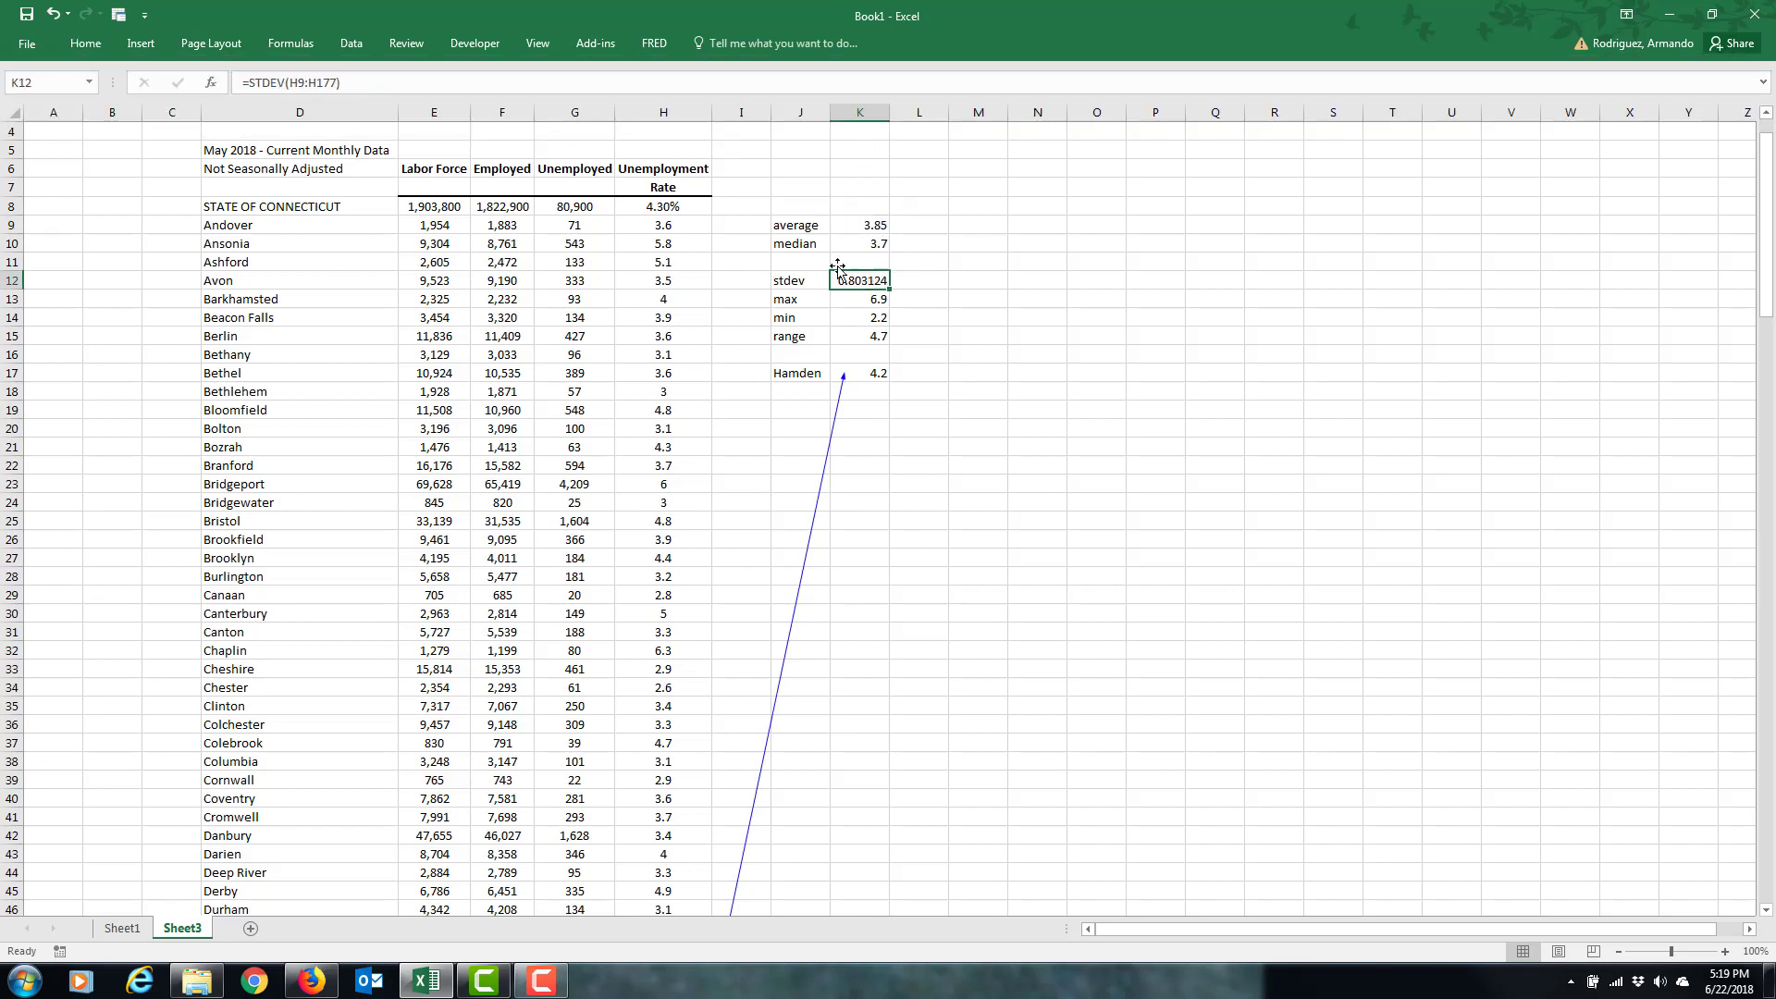
{"action": "left_click", "coordinate": [86, 43]}
{"action": "left_click", "coordinate": [698, 106]}
{"action": "left_click", "coordinate": [699, 106]}
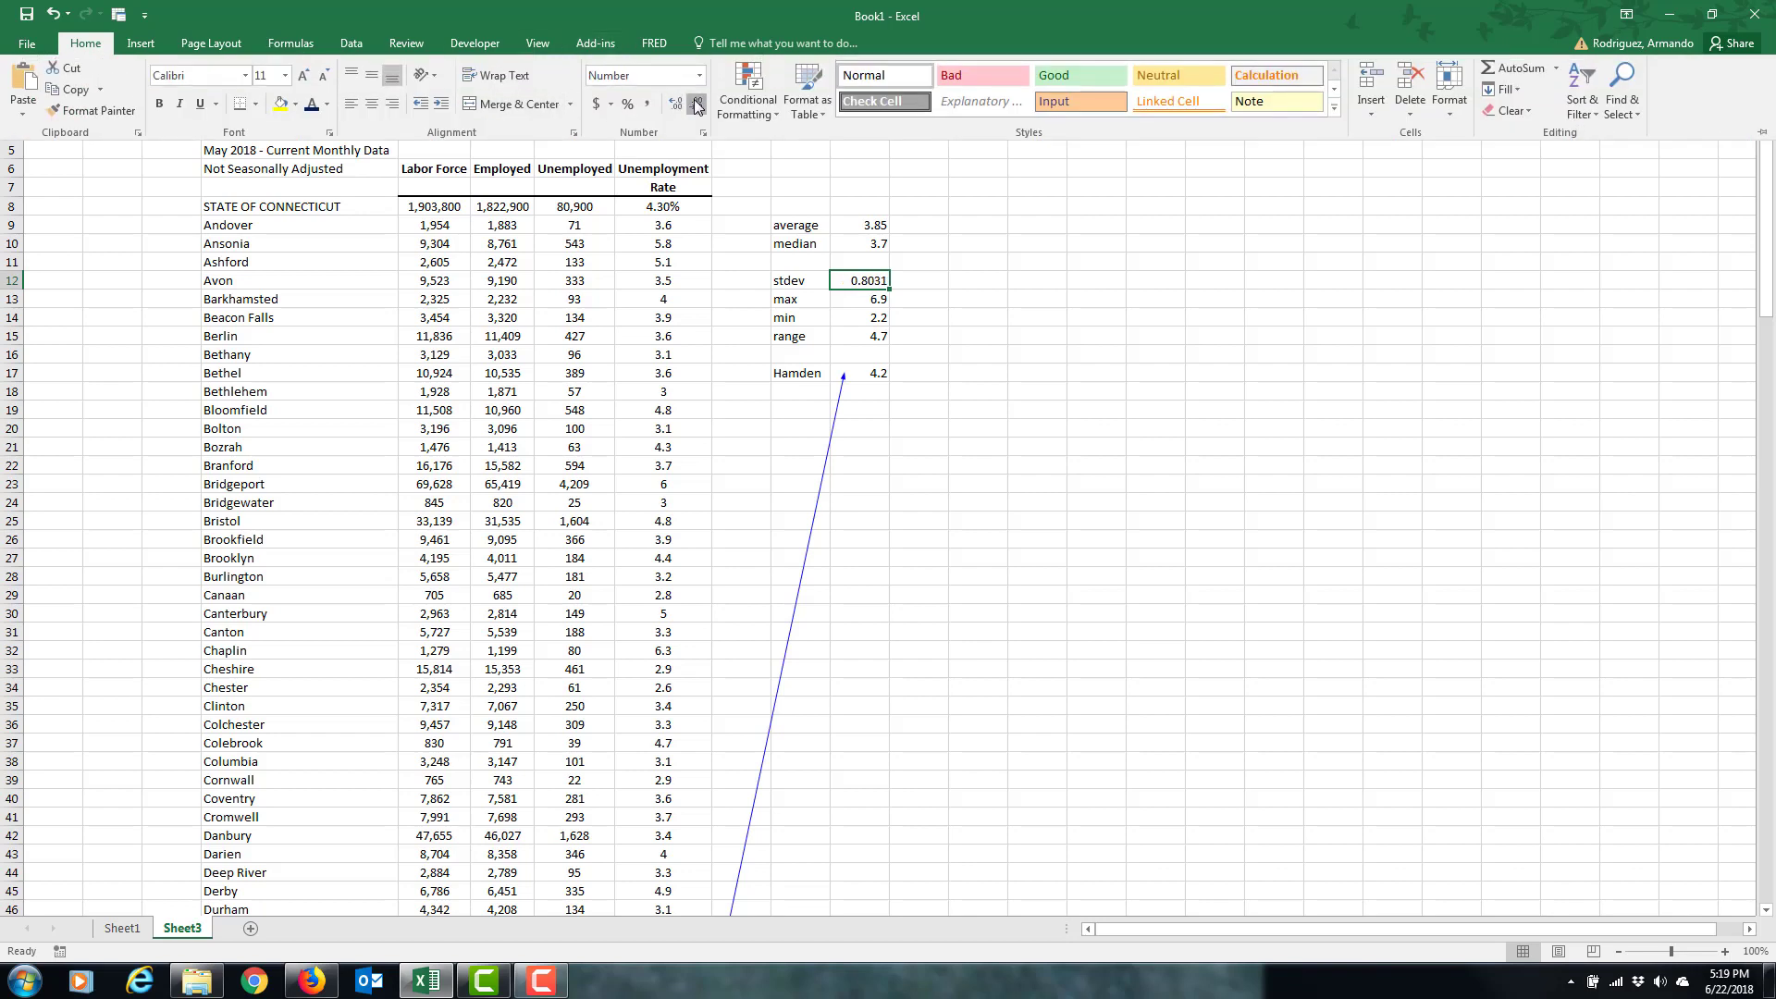
{"action": "left_click", "coordinate": [698, 107]}
{"action": "left_click", "coordinate": [699, 106]}
{"action": "left_click", "coordinate": [883, 189]}
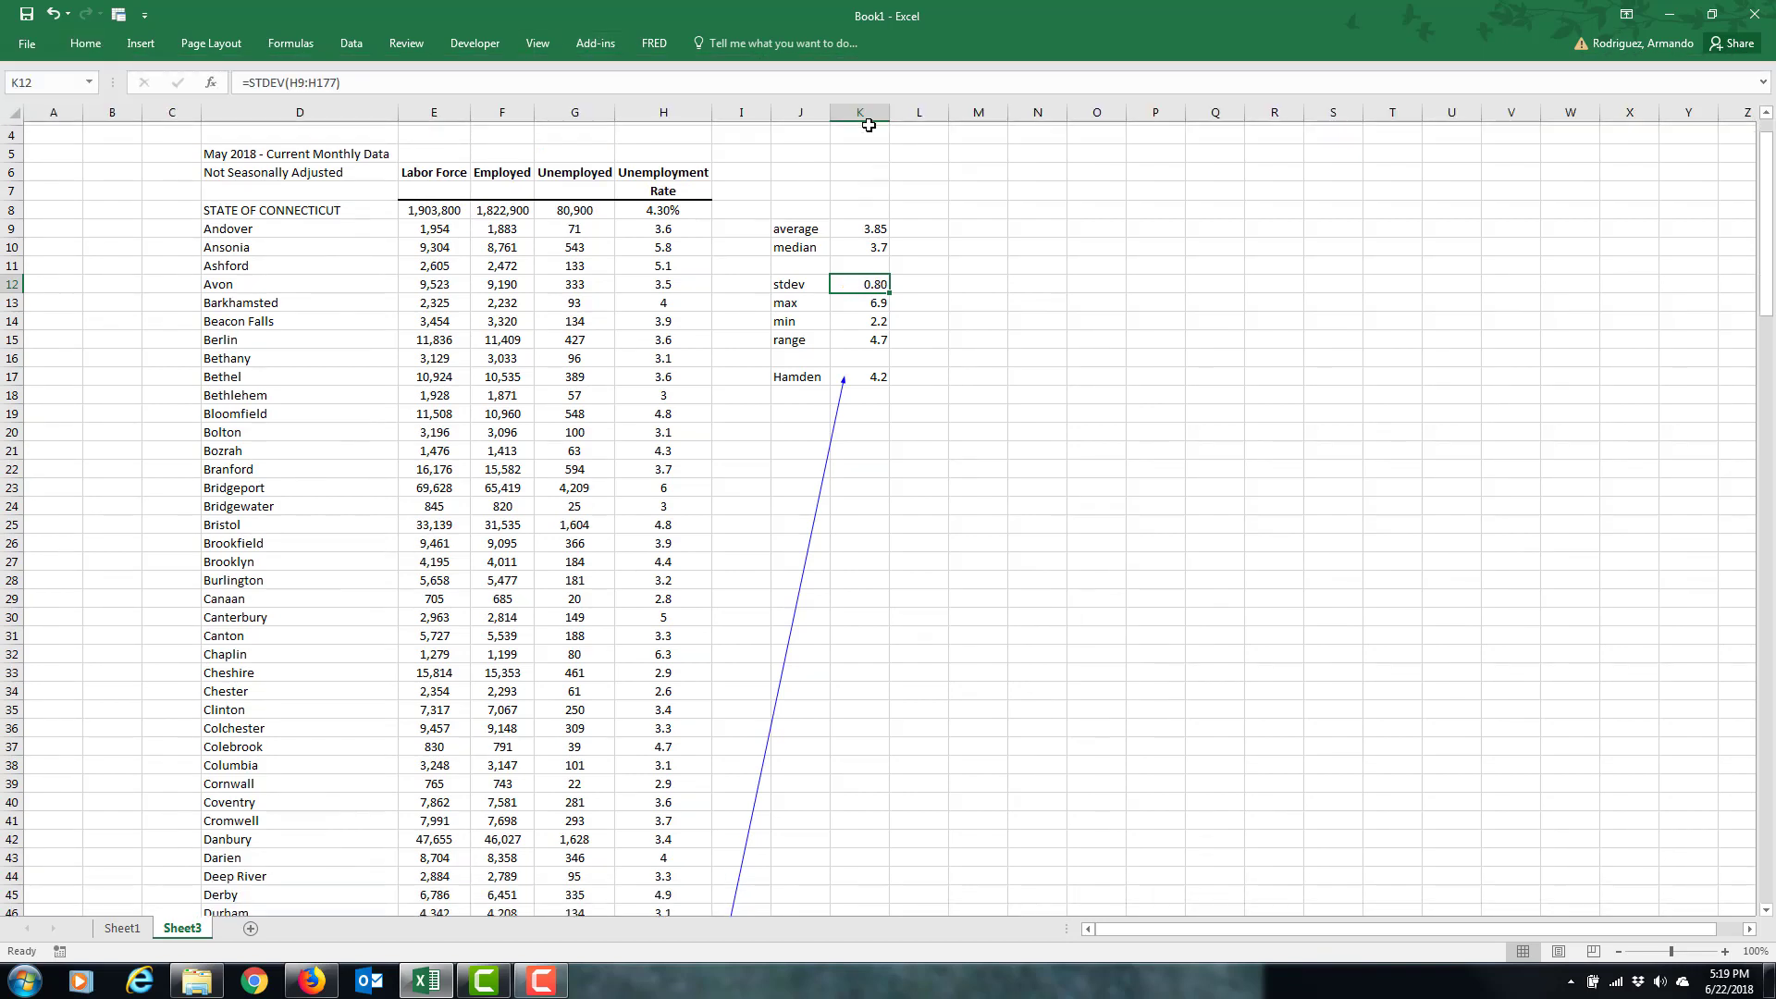
Center the contents of column K horizontally, then deselect the column
{"action": "left_click", "coordinate": [865, 113]}
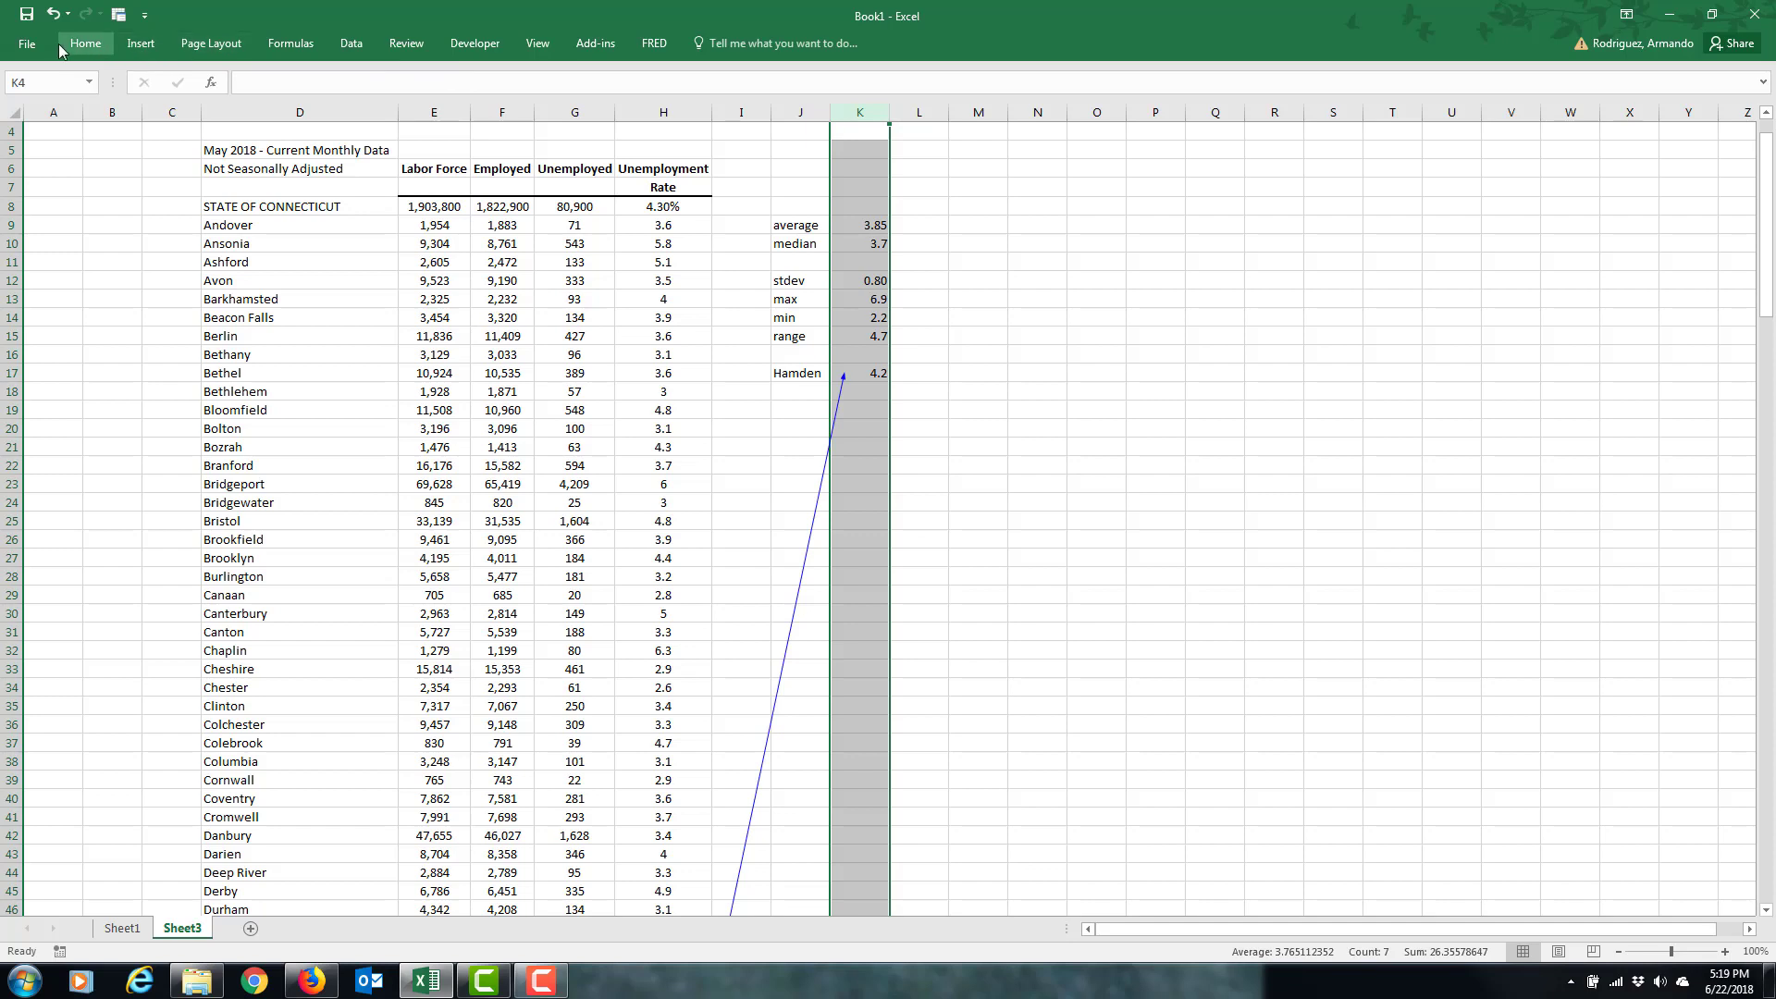
{"action": "left_click", "coordinate": [67, 44]}
{"action": "left_click", "coordinate": [380, 109]}
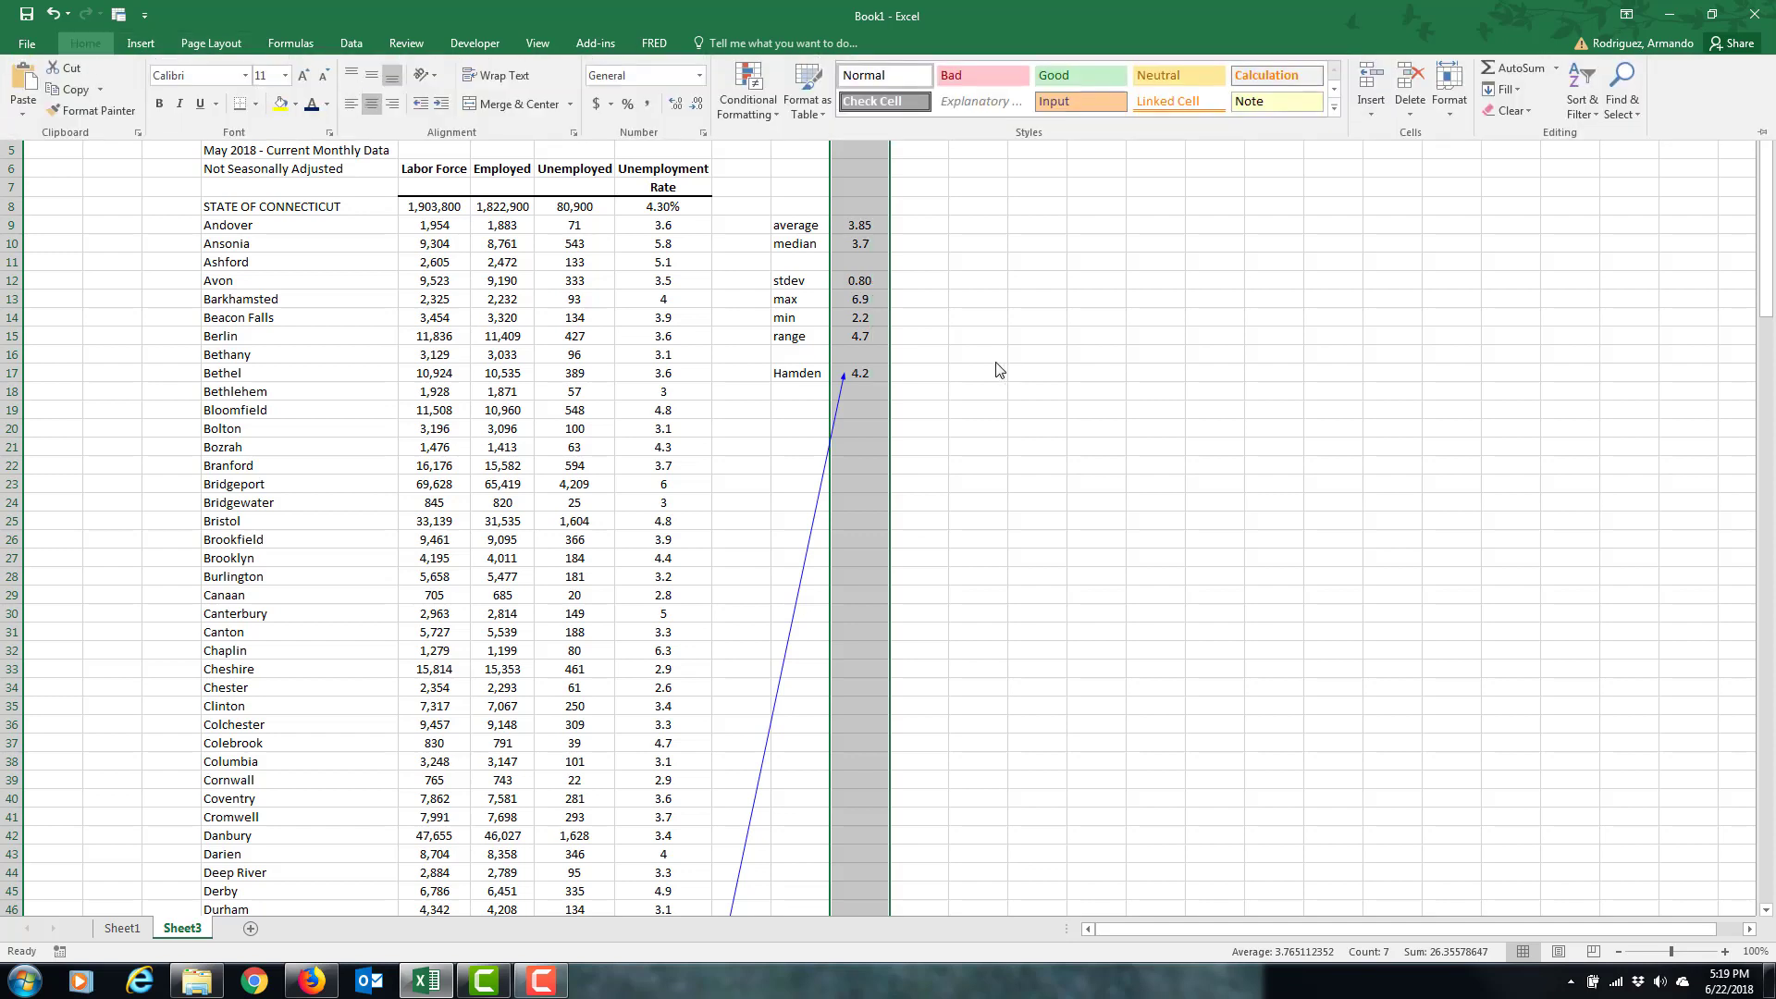
{"action": "left_click", "coordinate": [1015, 314]}
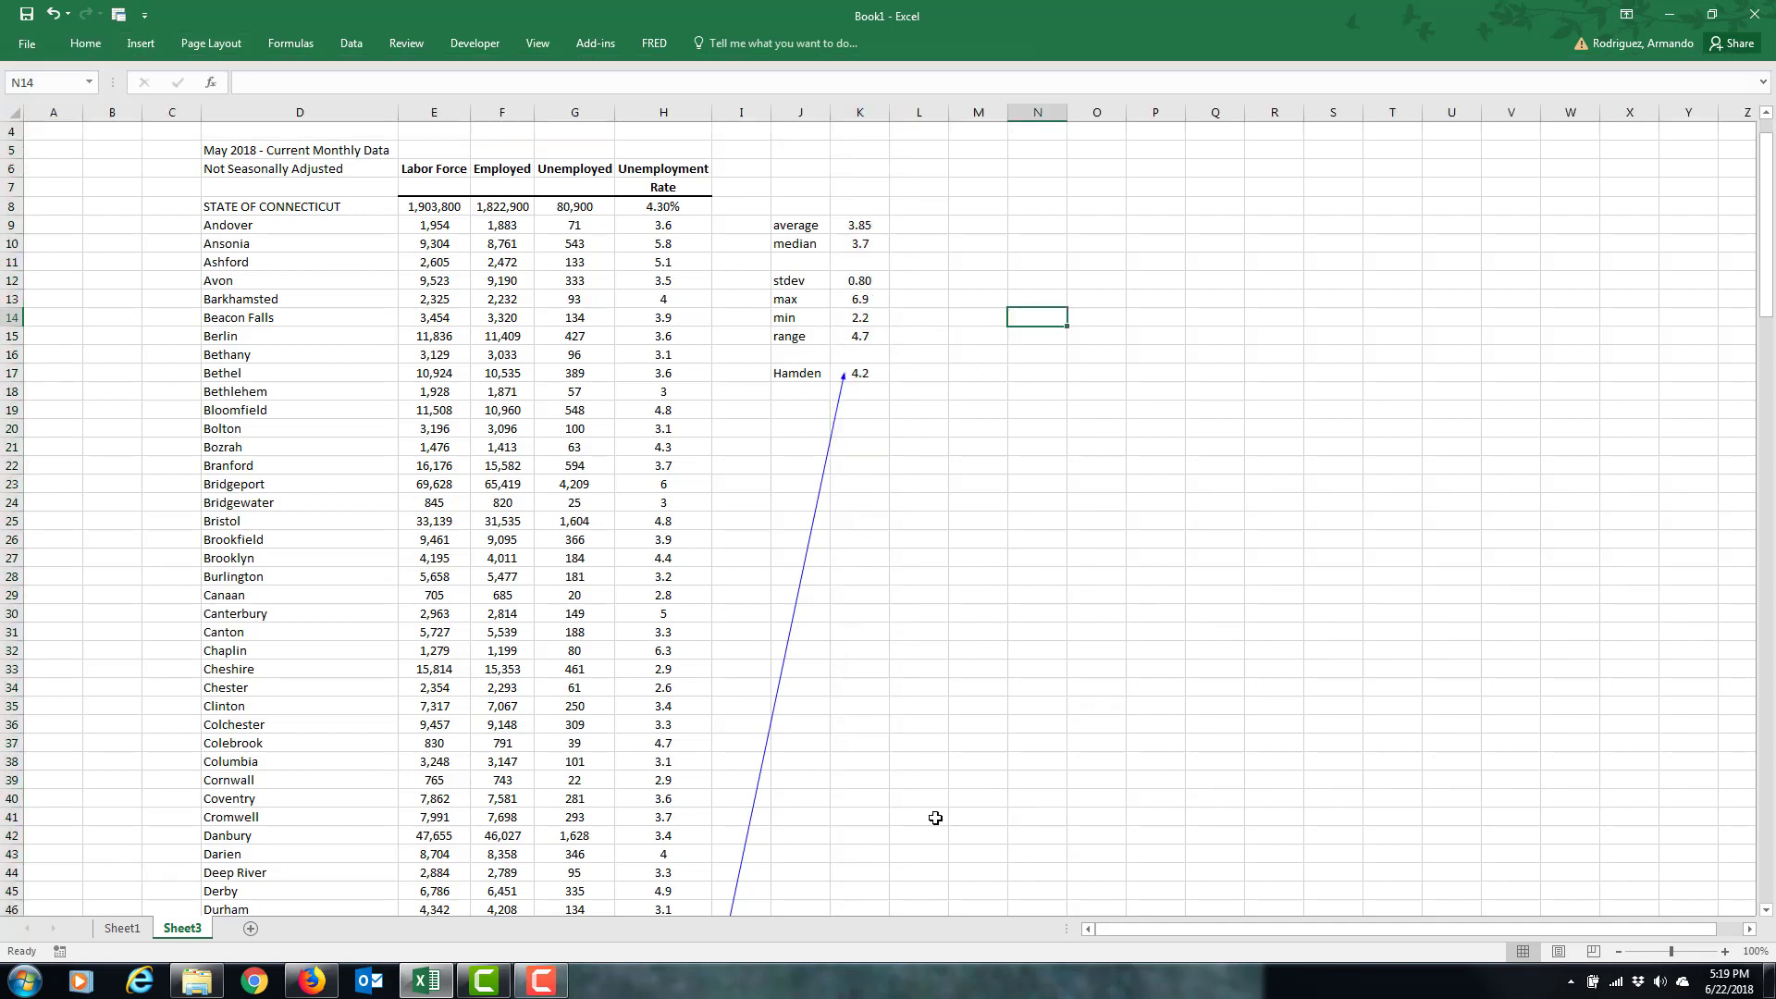